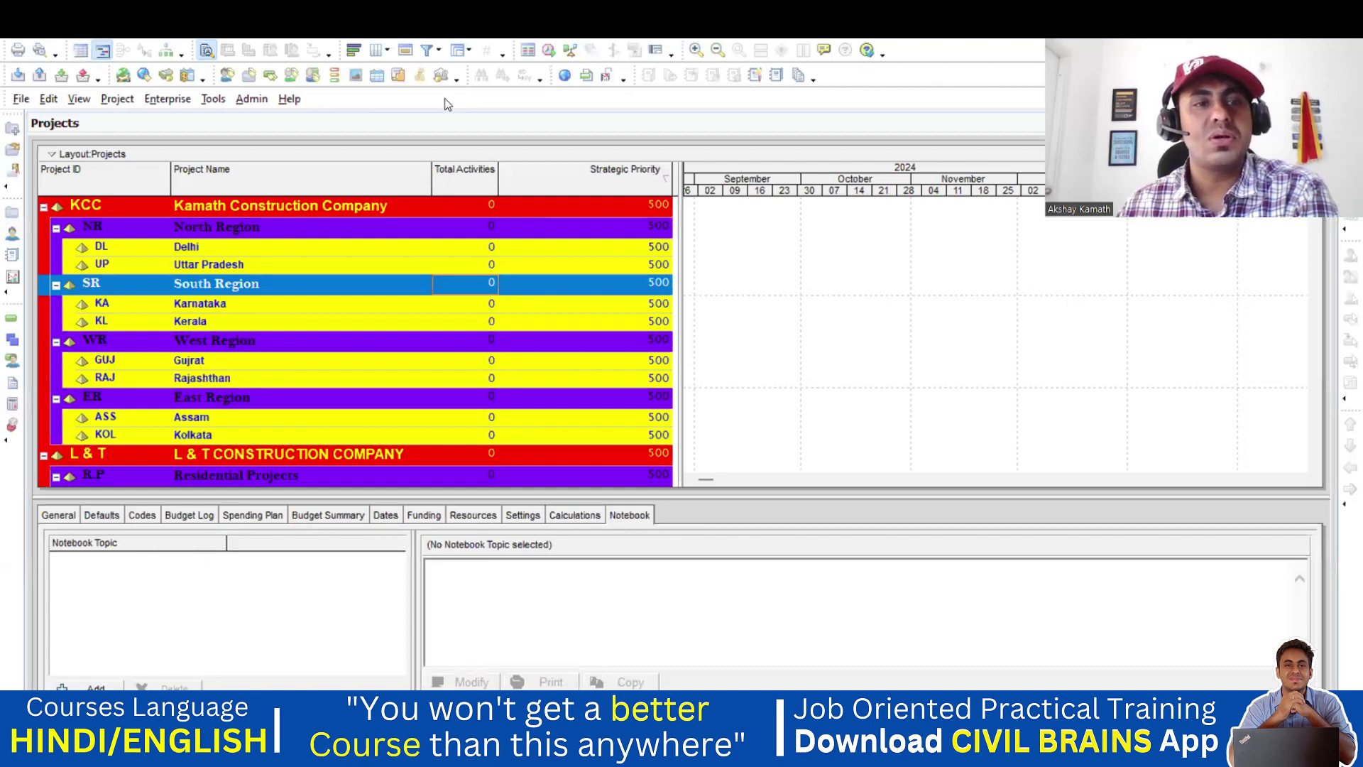
# - Write the text annotation "OBS - Organizational breakDown Structure" over the empty Gantt chart area of the Projects view
pyautogui.click(511, 268)
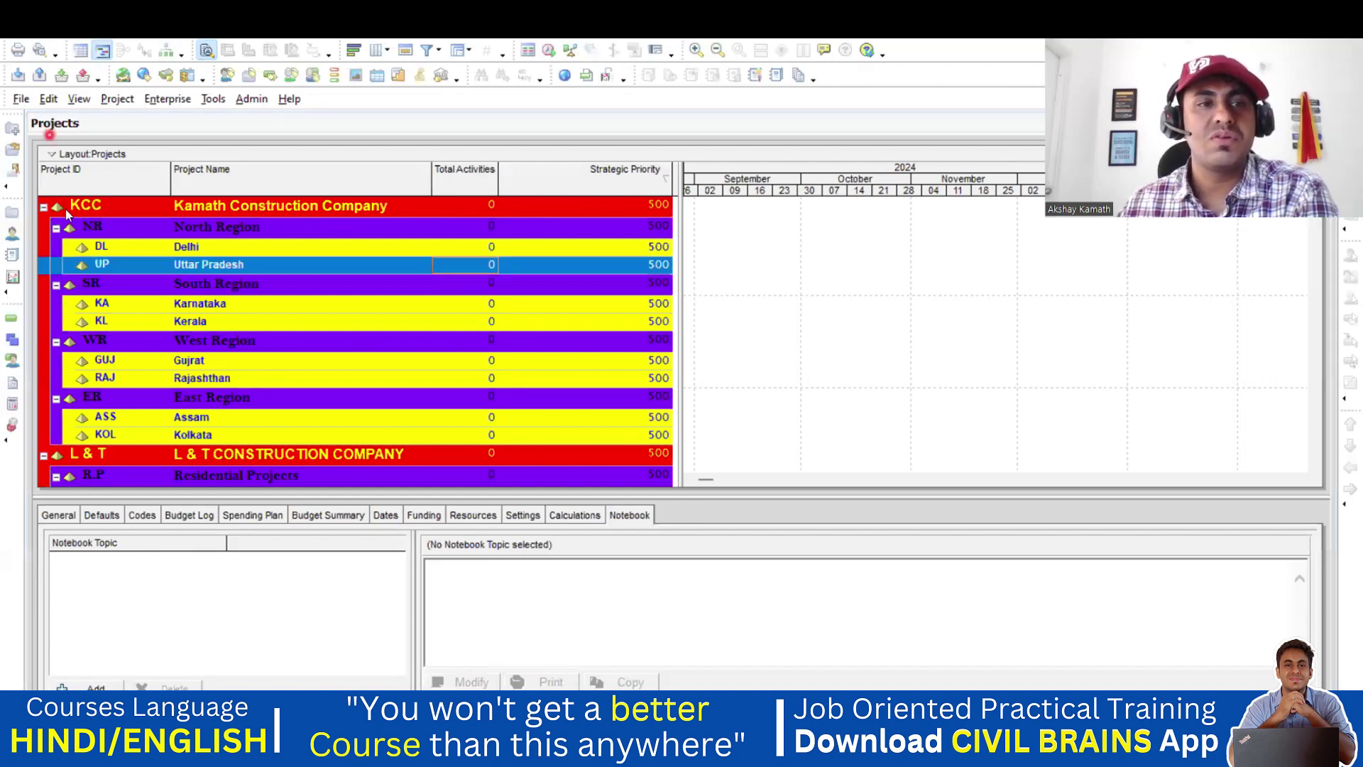
pyautogui.click(738, 254)
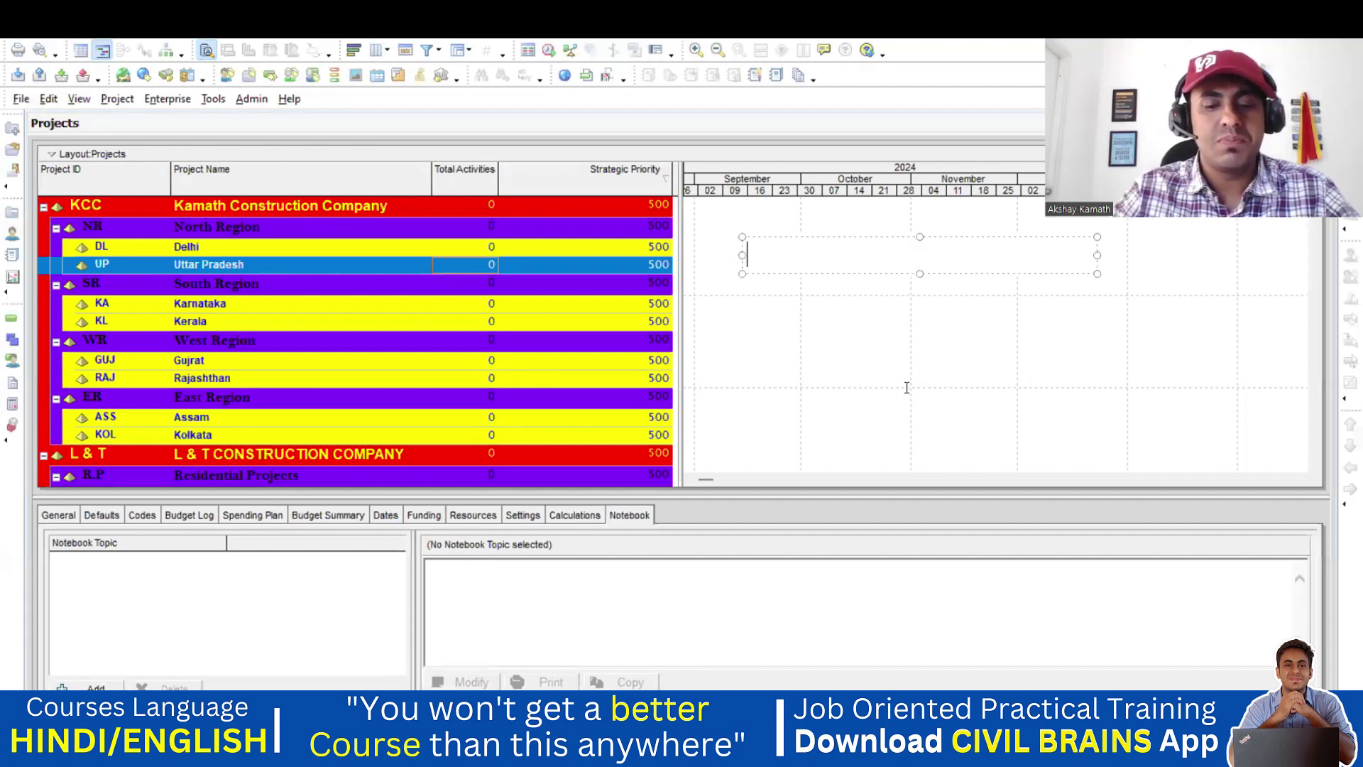
pyautogui.write('OBS - o')
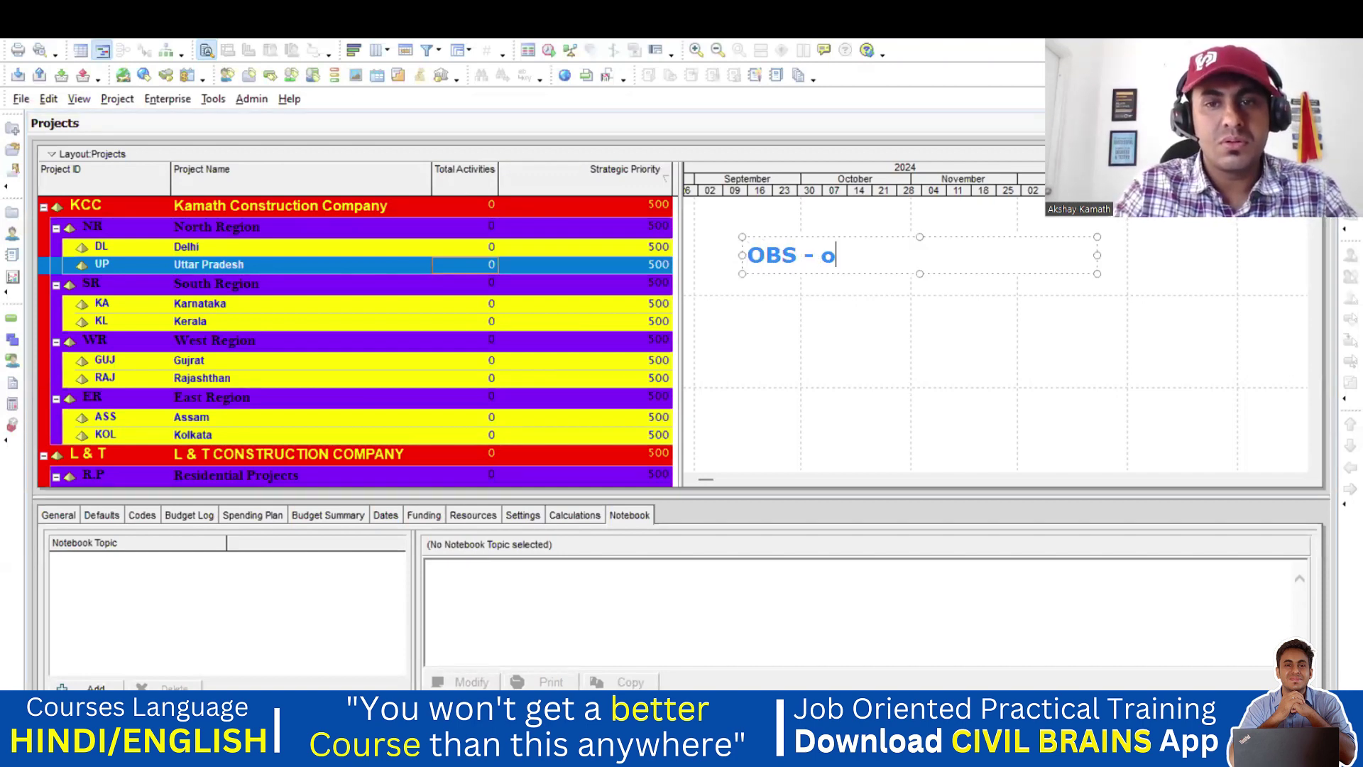
pyautogui.press('BackSpace')
pyautogui.write('Orhga')
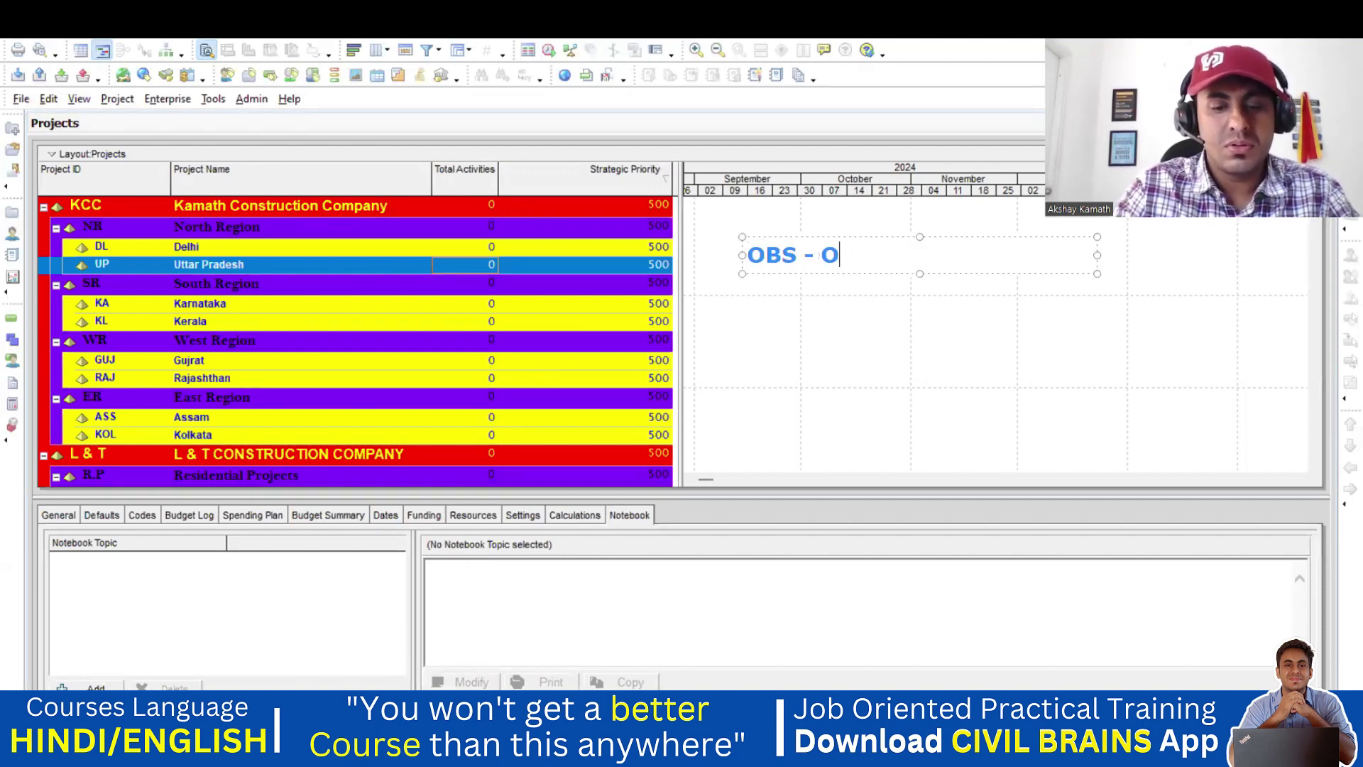
pyautogui.press('BackSpace')
pyautogui.press('BackSpace')
pyautogui.press('BackSpace')
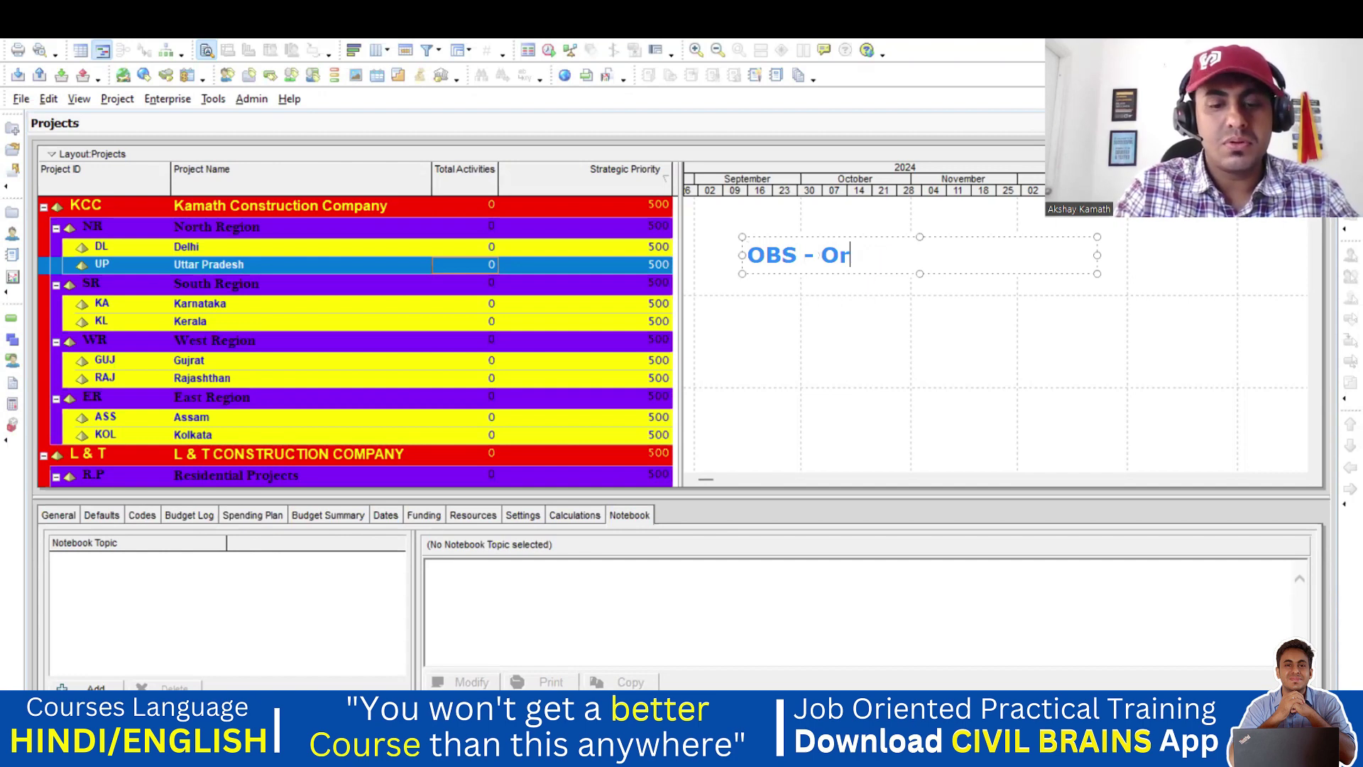
pyautogui.write('ganiza')
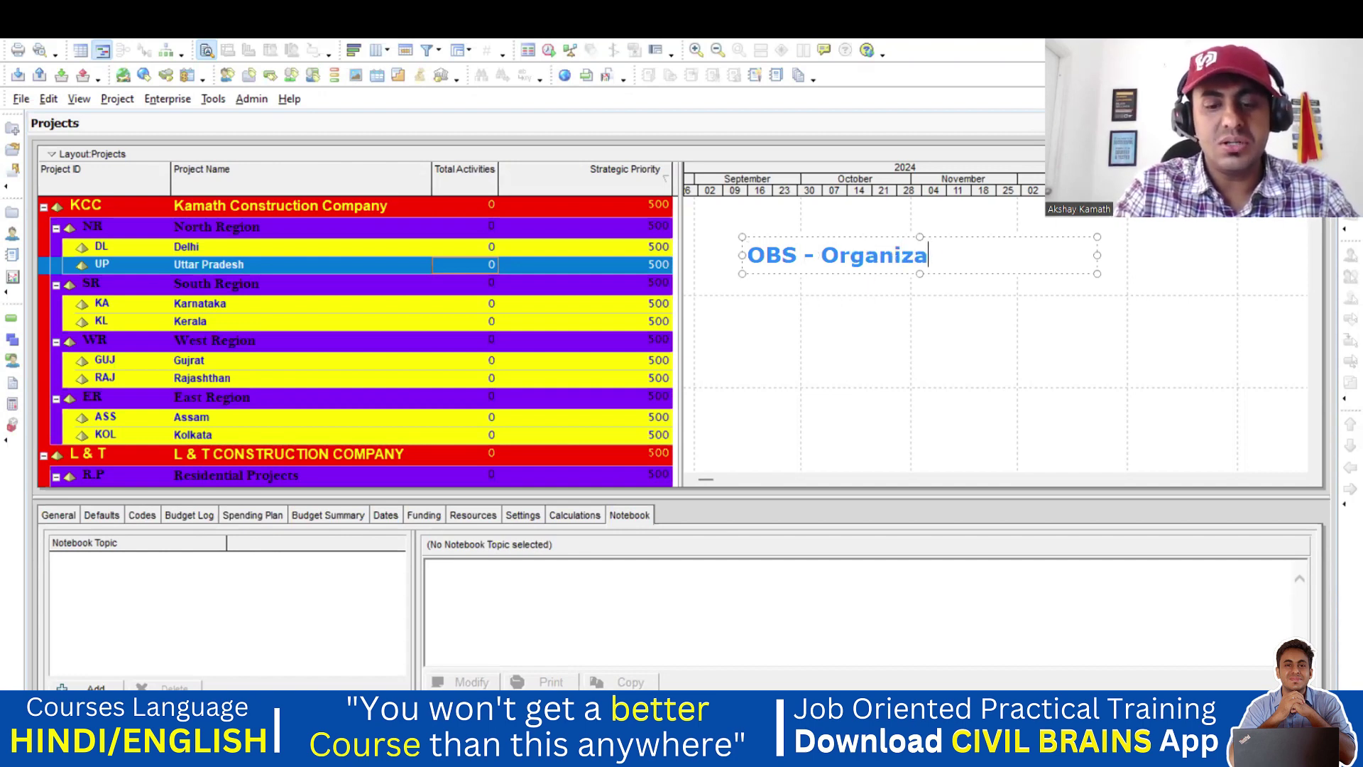
pyautogui.write('tional break')
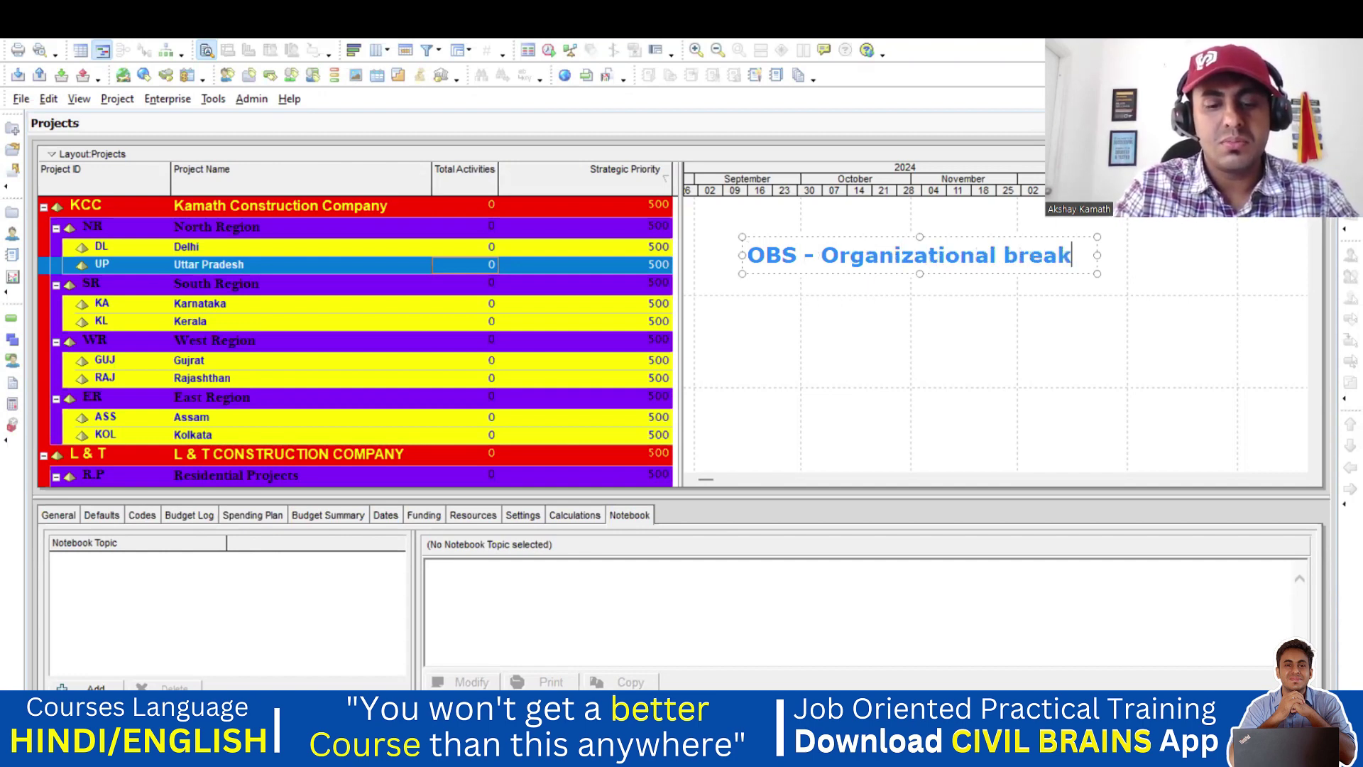
pyautogui.write('Down Stru')
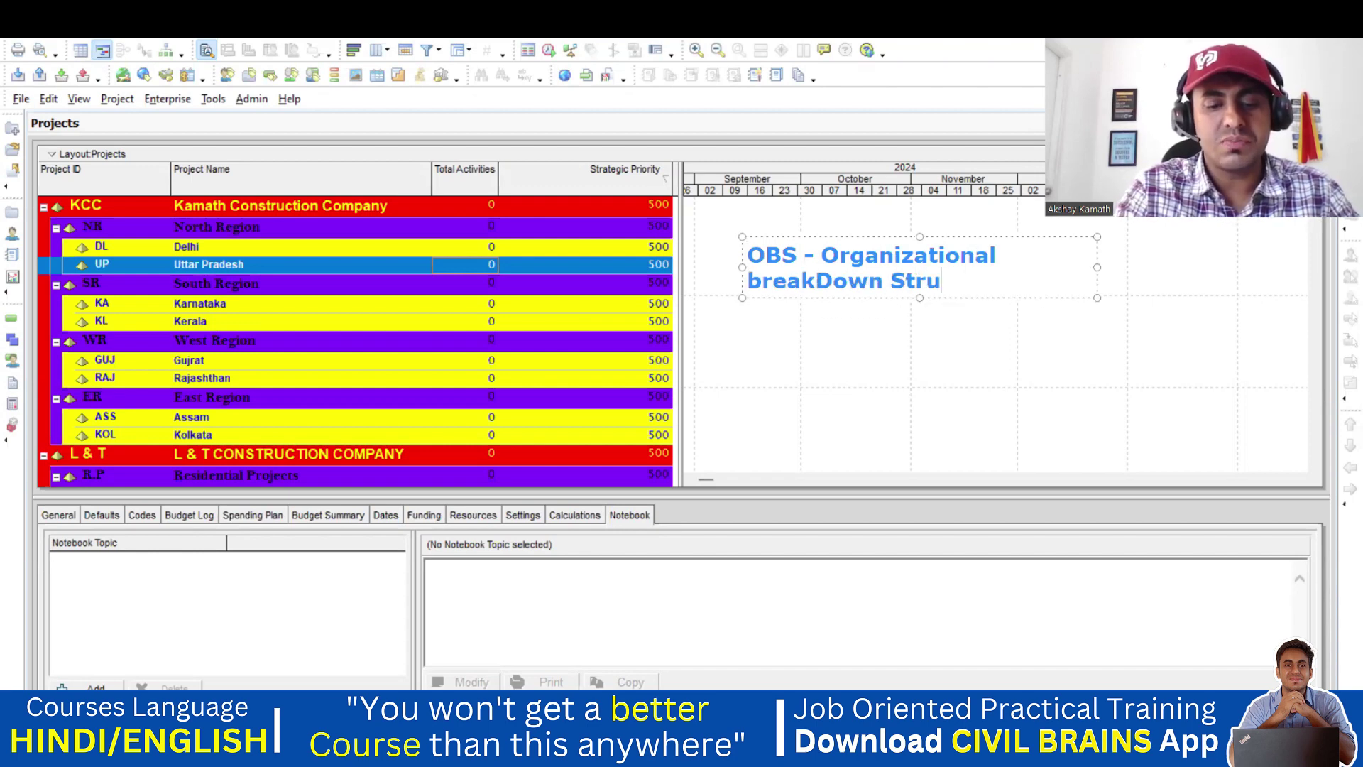
pyautogui.write('cture')
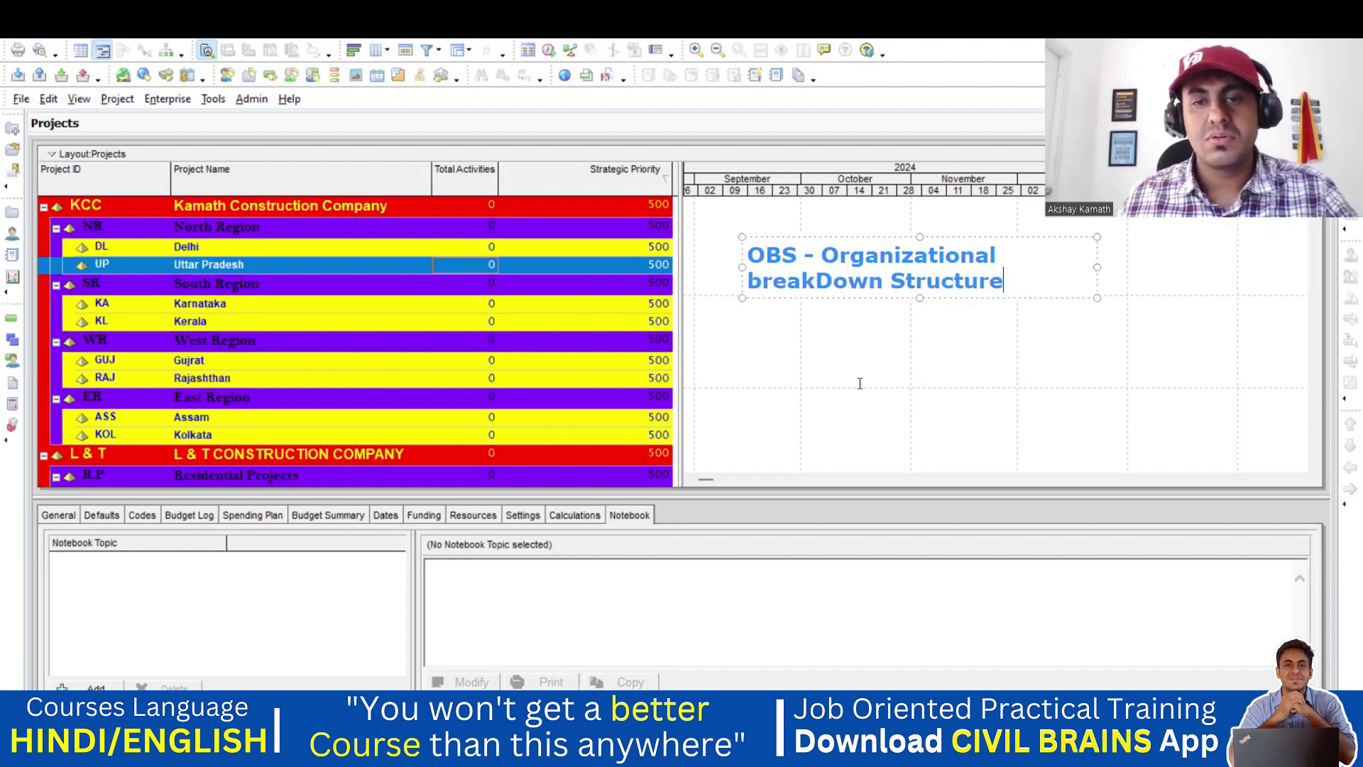
# - Correct the annotation's wording to "BreakDown" with a capital B and widen its text box so the text fits on one line
pyautogui.click(762, 284)
pyautogui.press('BackSpace')
pyautogui.write('V')
pyautogui.press('BackSpace')
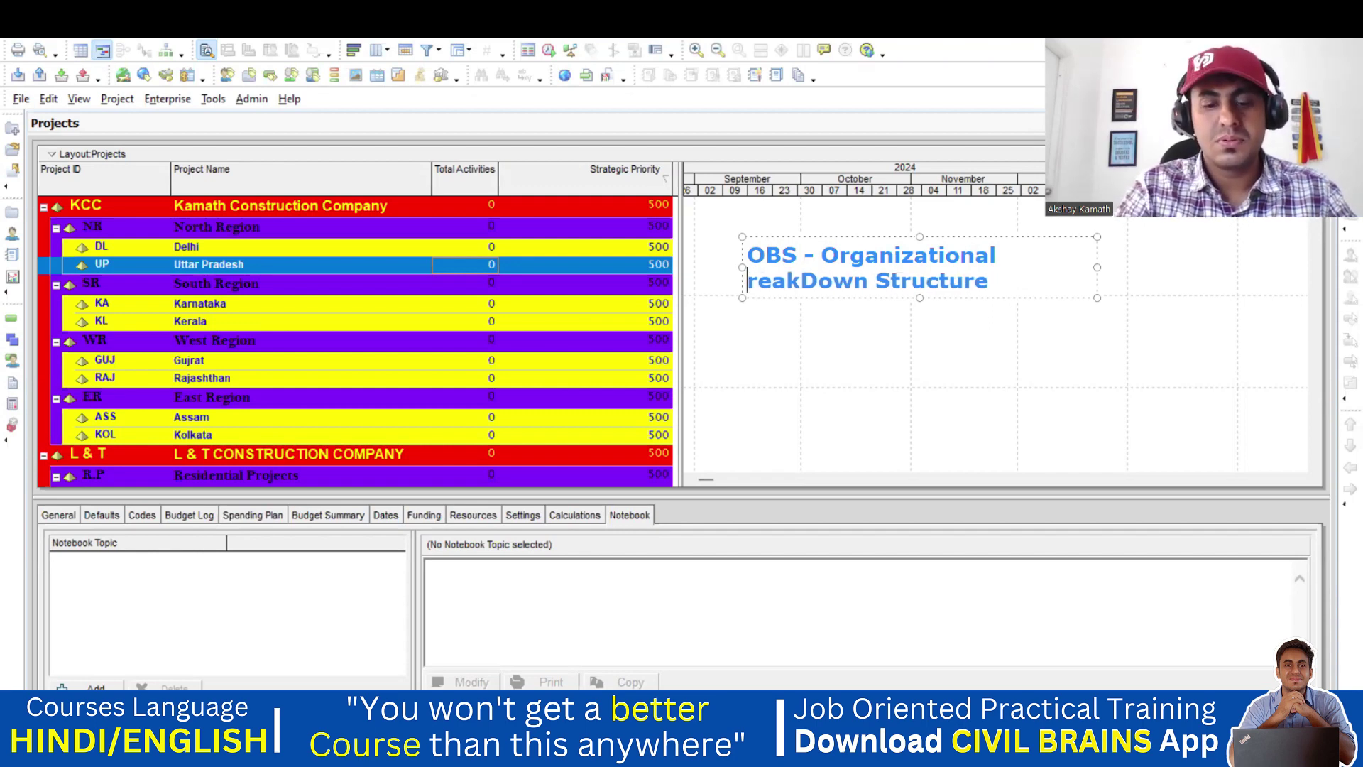
pyautogui.write('B')
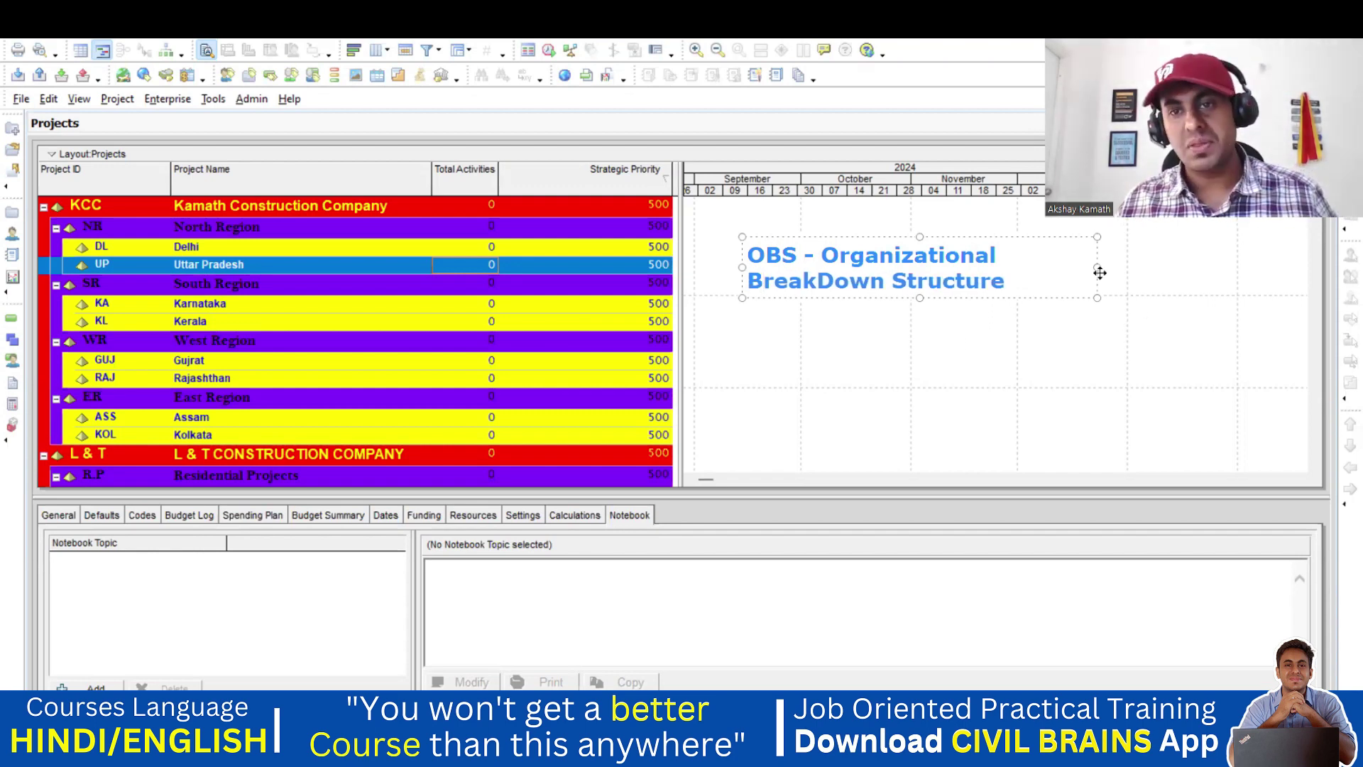
pyautogui.moveTo(1099, 271); pyautogui.dragTo(1318, 270)
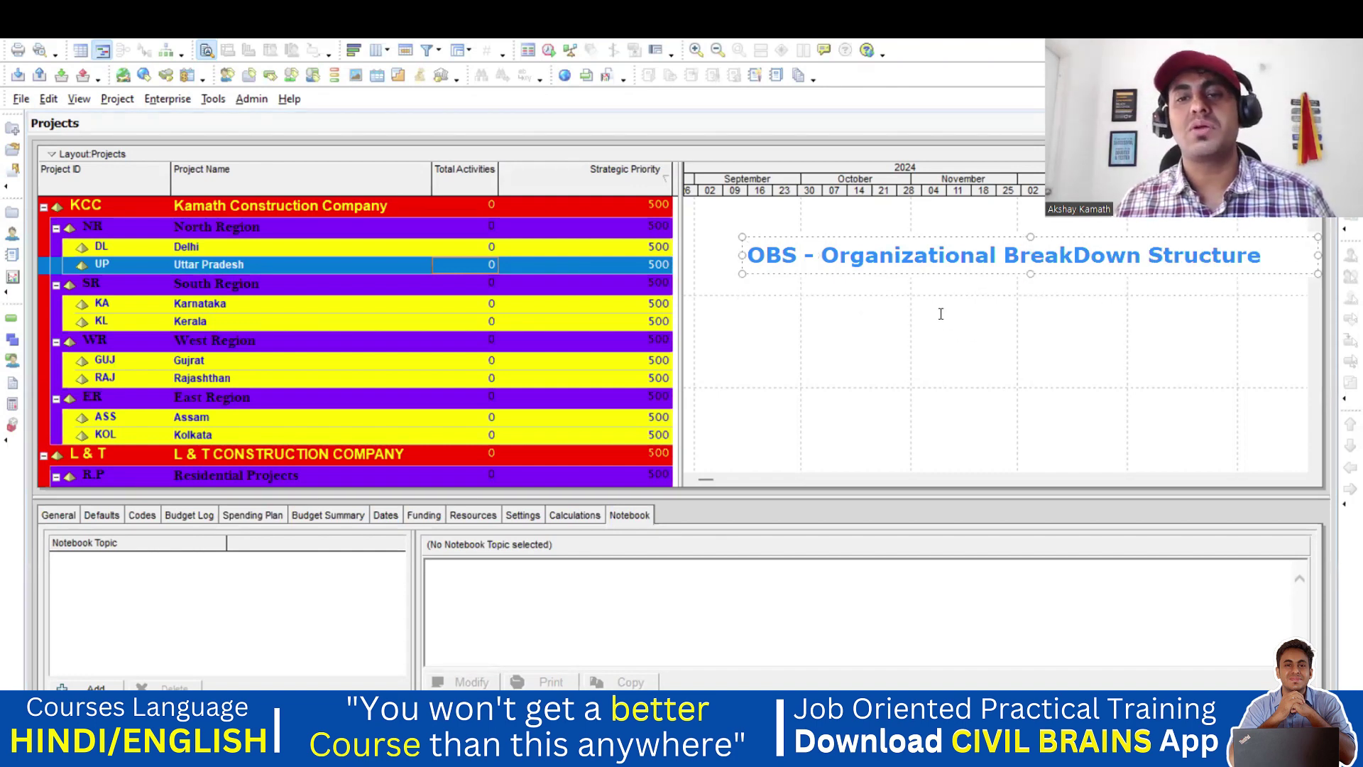
pyautogui.click(920, 276)
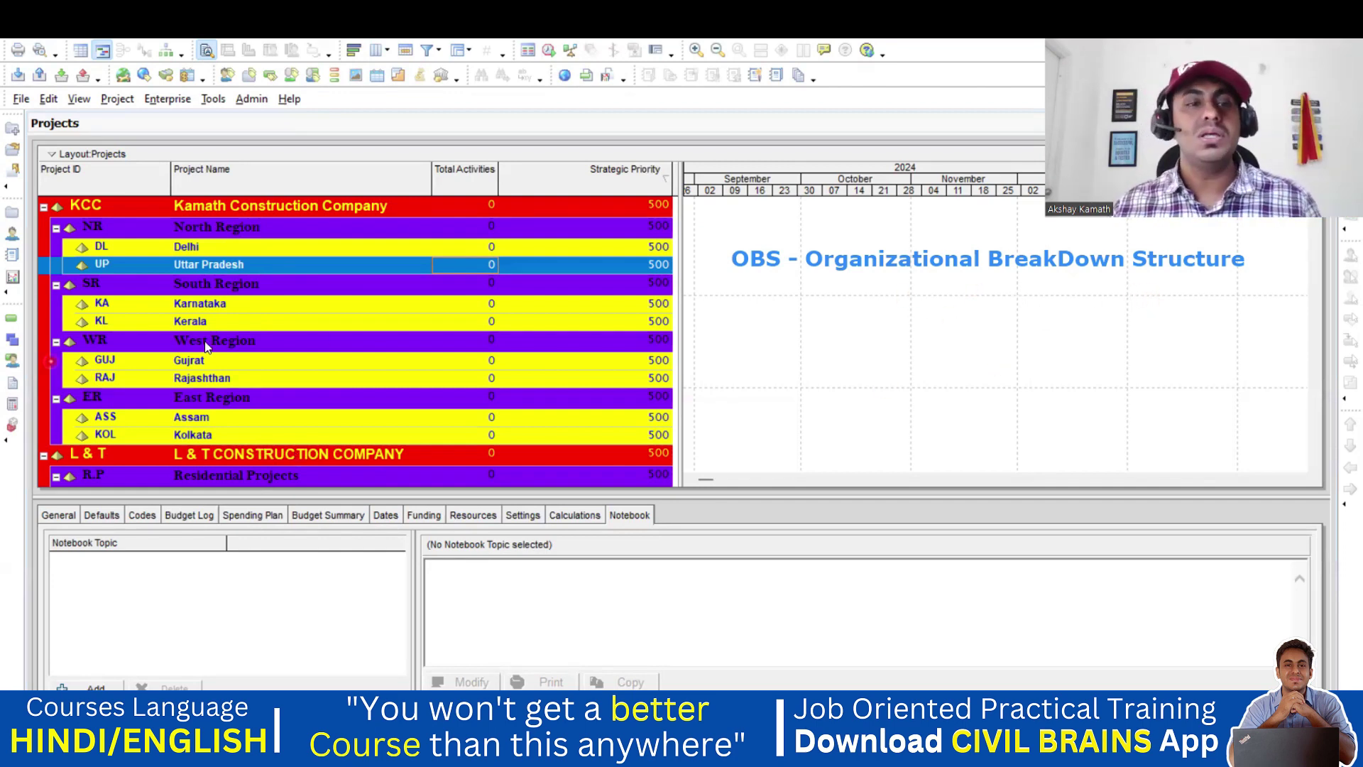
# - Open the enterprise OBS dialog and reposition it so the full list of OBS elements can be seen
pyautogui.click(169, 99)
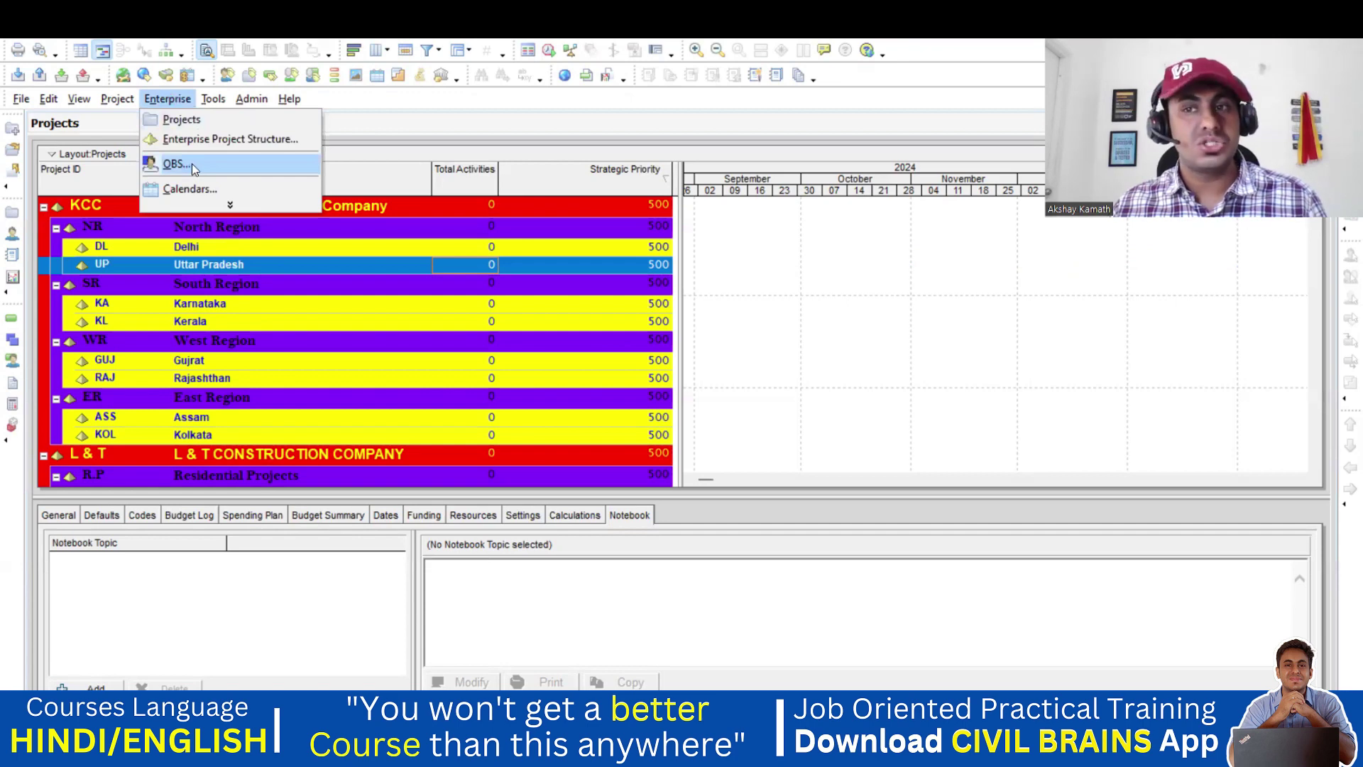
pyautogui.click(197, 163)
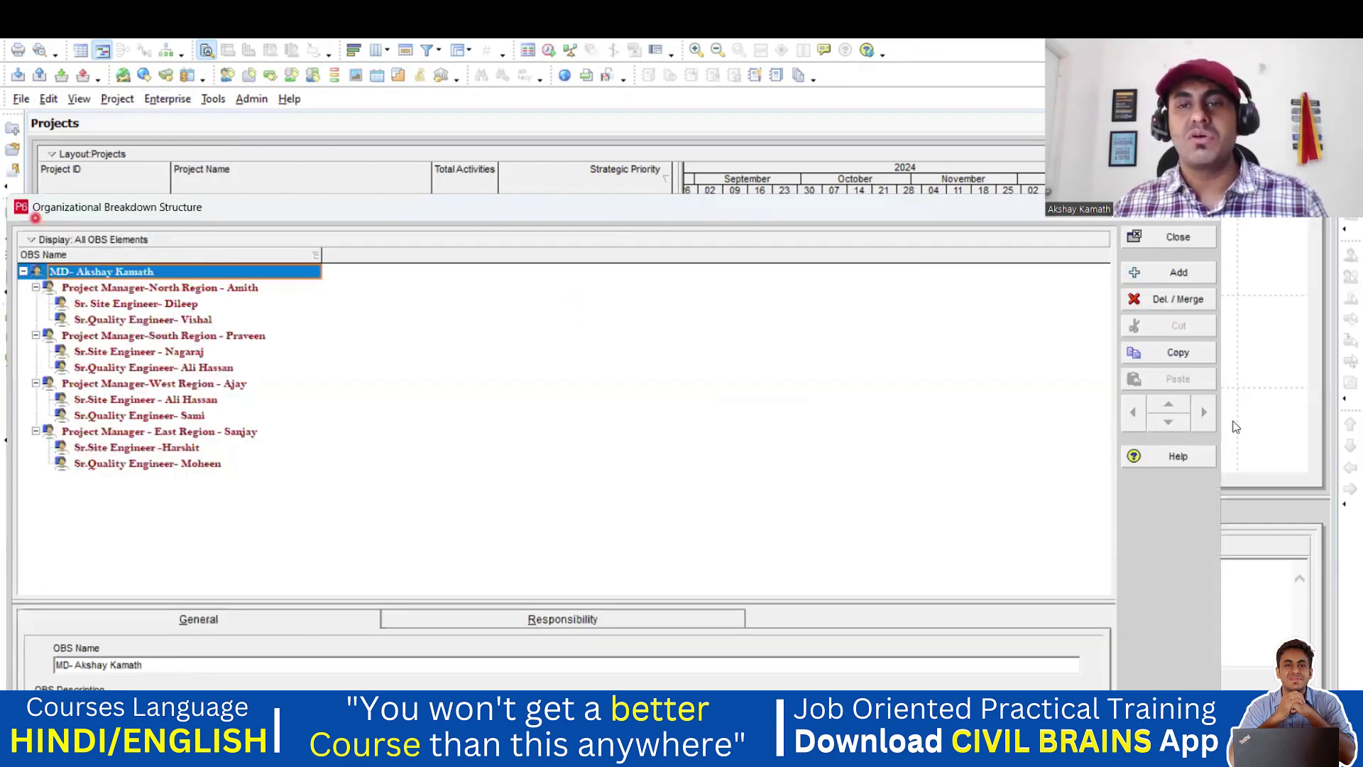
pyautogui.moveTo(675, 213); pyautogui.dragTo(661, 111)
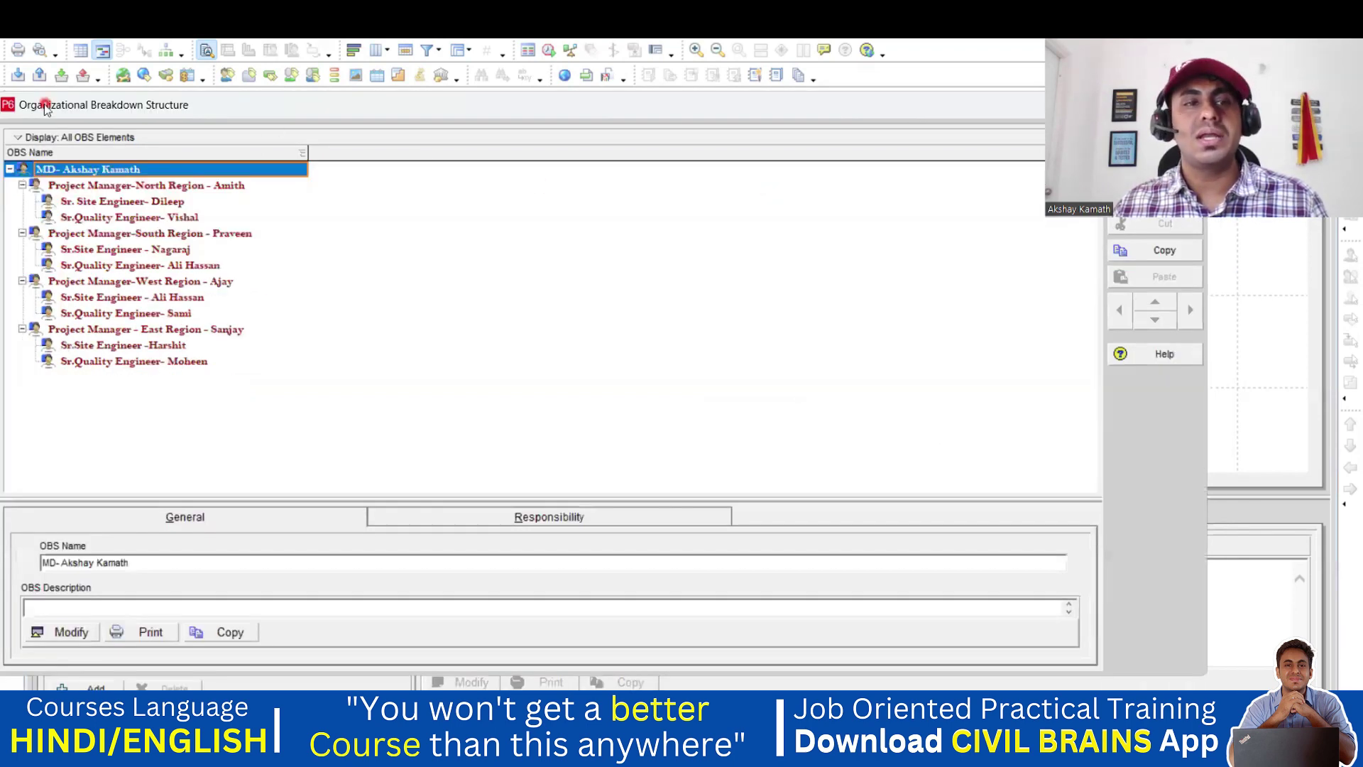
pyautogui.moveTo(76, 112); pyautogui.dragTo(404, 279)
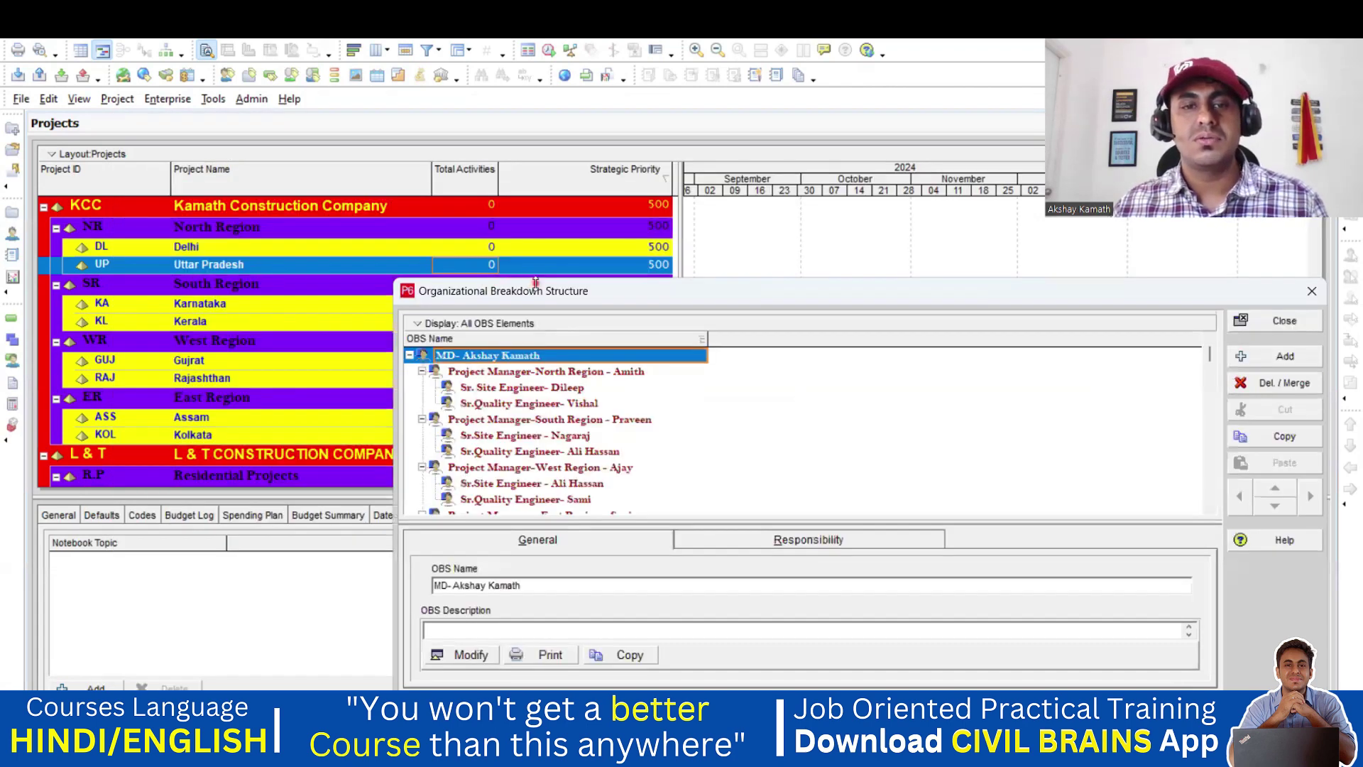
pyautogui.moveTo(532, 282); pyautogui.dragTo(531, 66)
pyautogui.moveTo(706, 78); pyautogui.dragTo(376, 89)
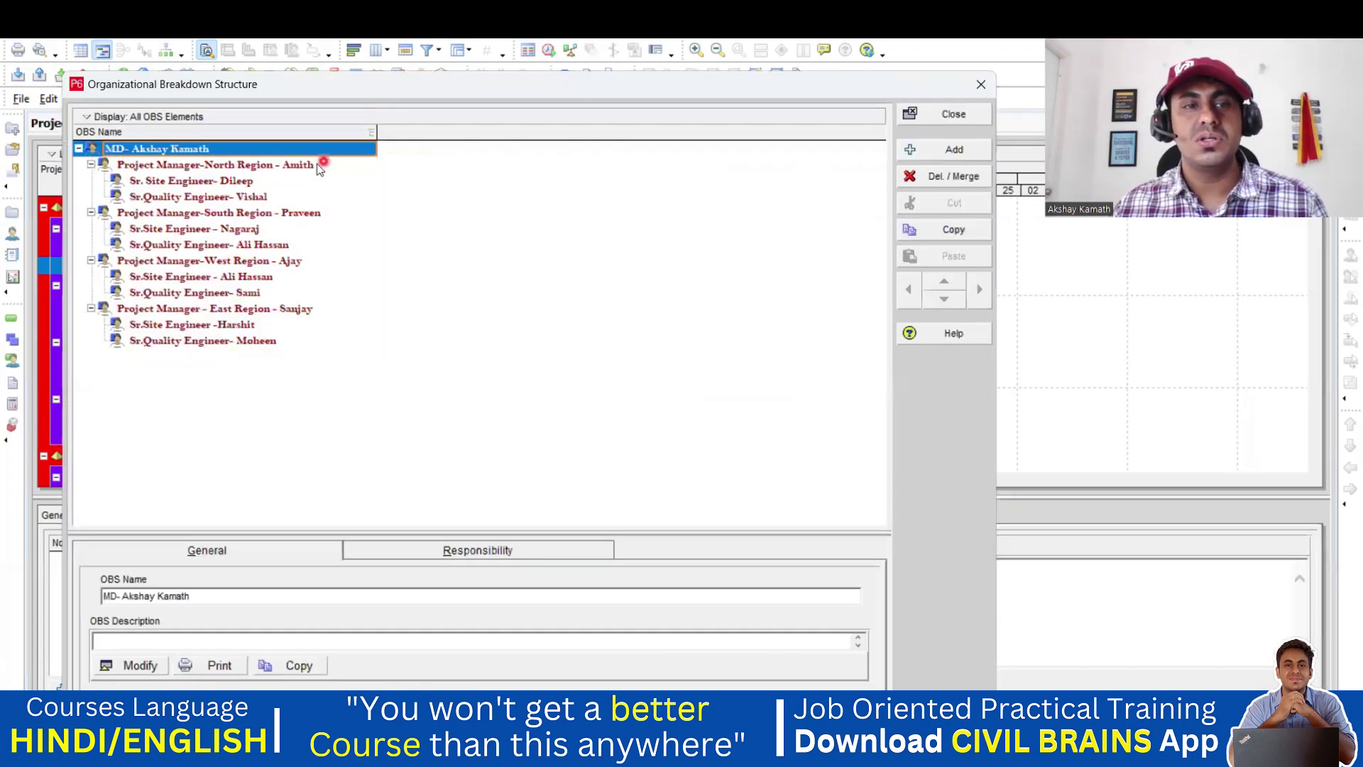
# - Try to delete the root MD element, and delete the North Region project manager element together with its subordinate engineers
pyautogui.click(948, 176)
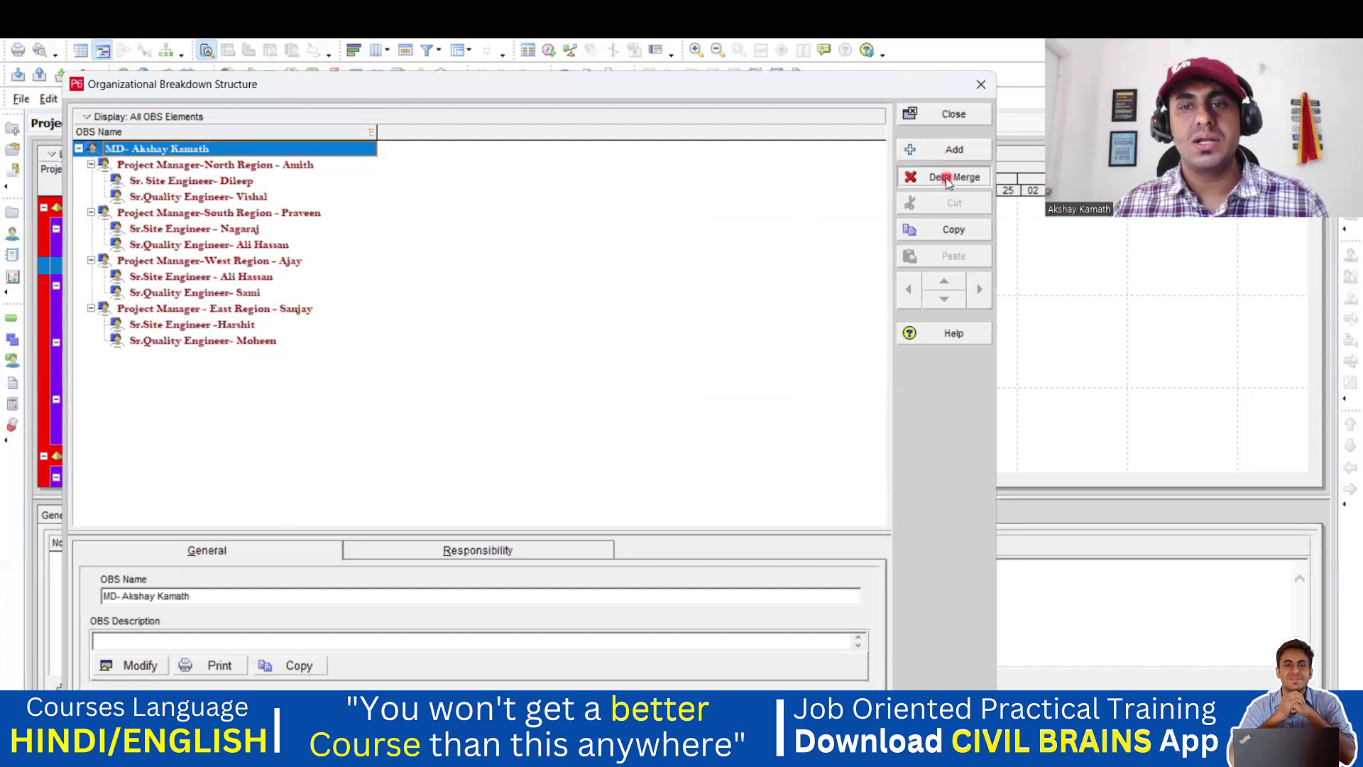
pyautogui.click(686, 421)
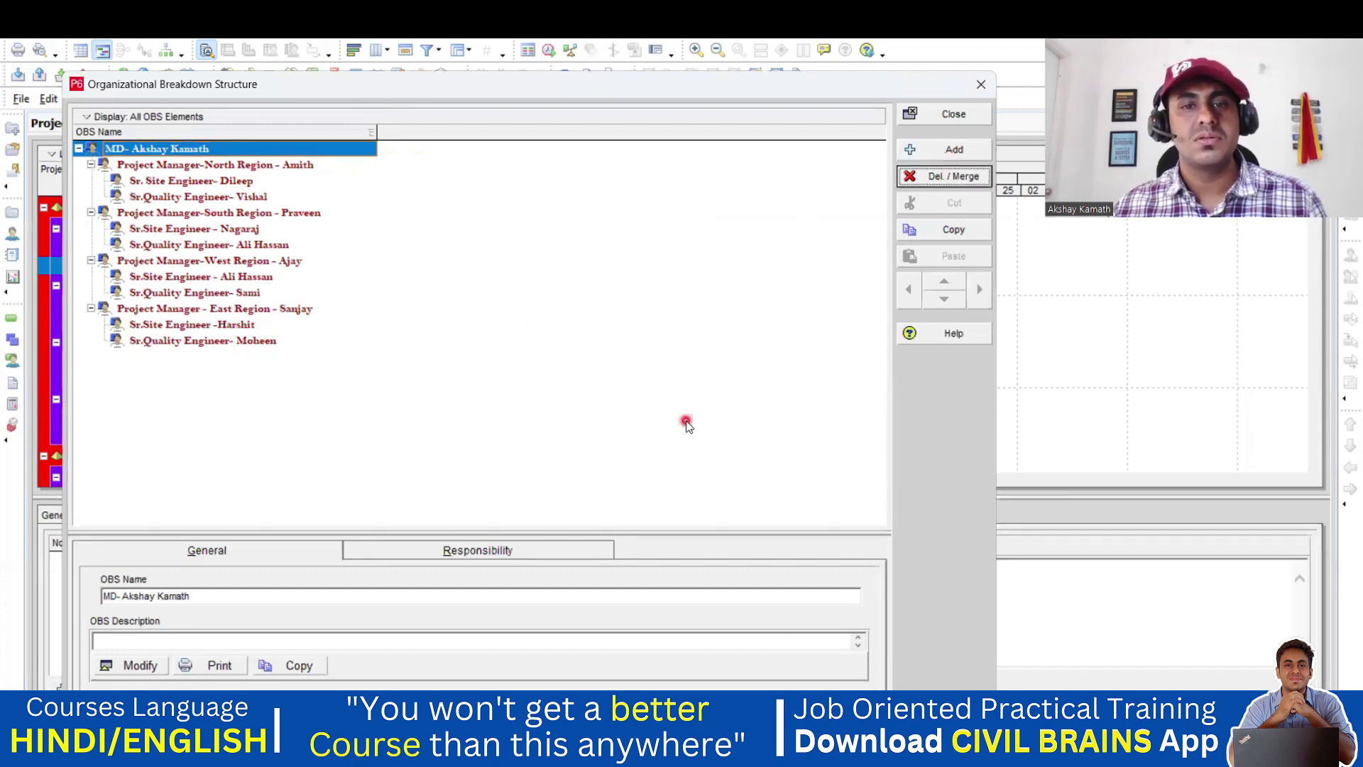
pyautogui.click(220, 165)
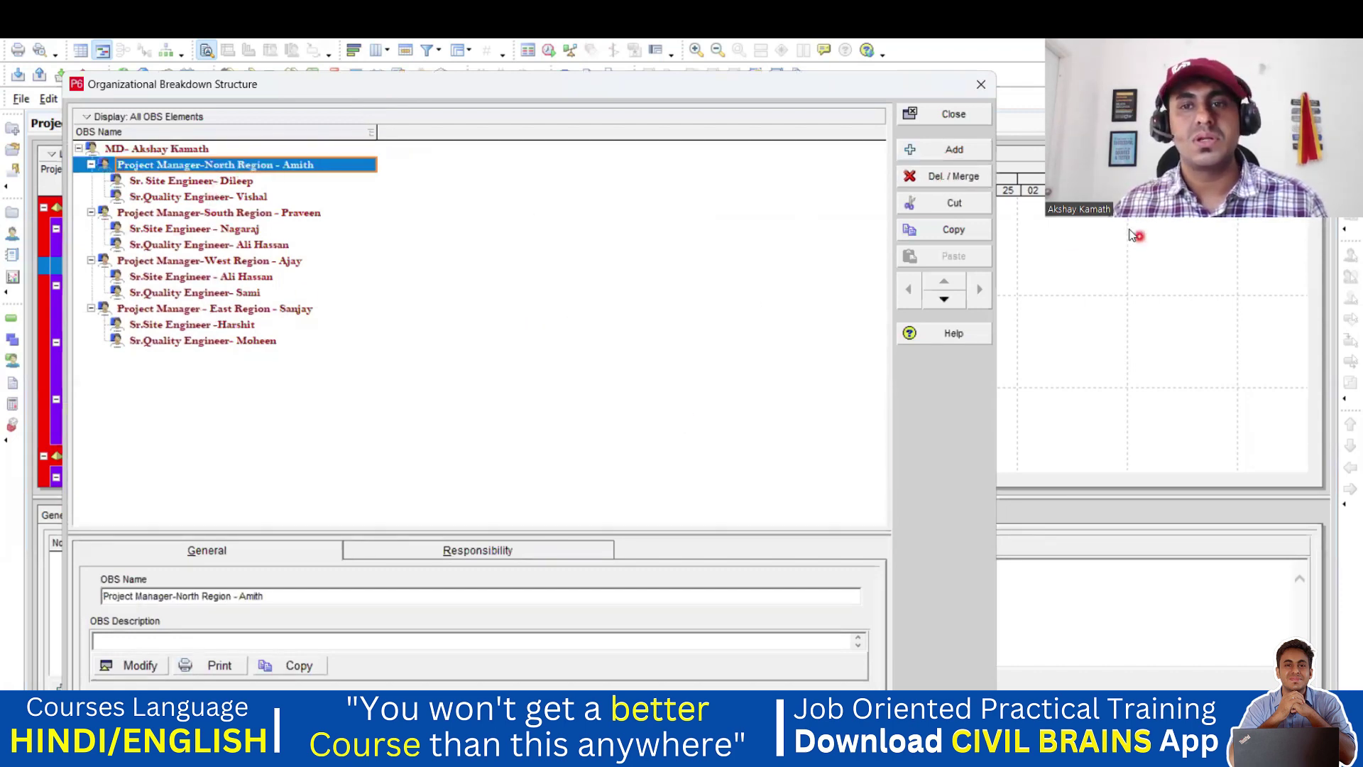
pyautogui.click(965, 178)
pyautogui.click(642, 423)
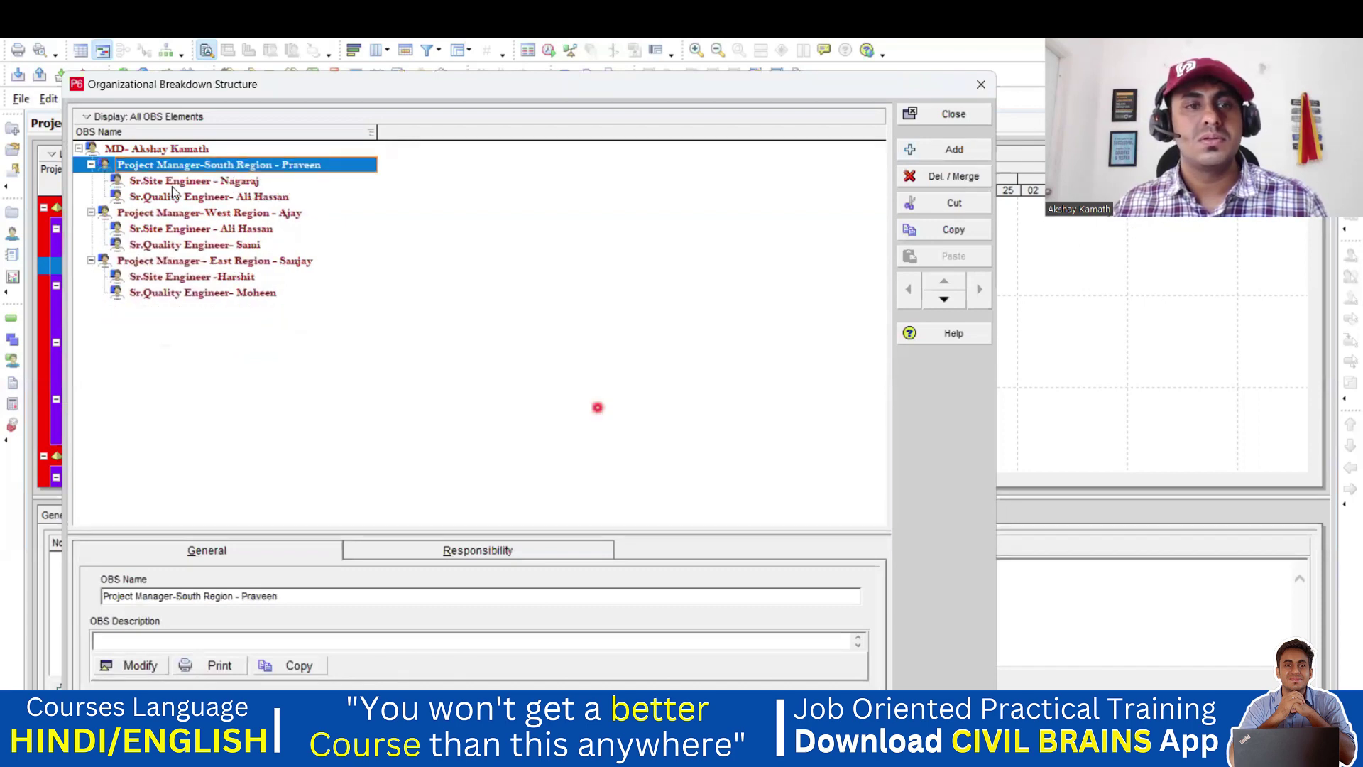
# - Delete the South Region senior site engineer and all other OBS elements remaining below the root MD element
pyautogui.click(174, 182)
pyautogui.click(937, 179)
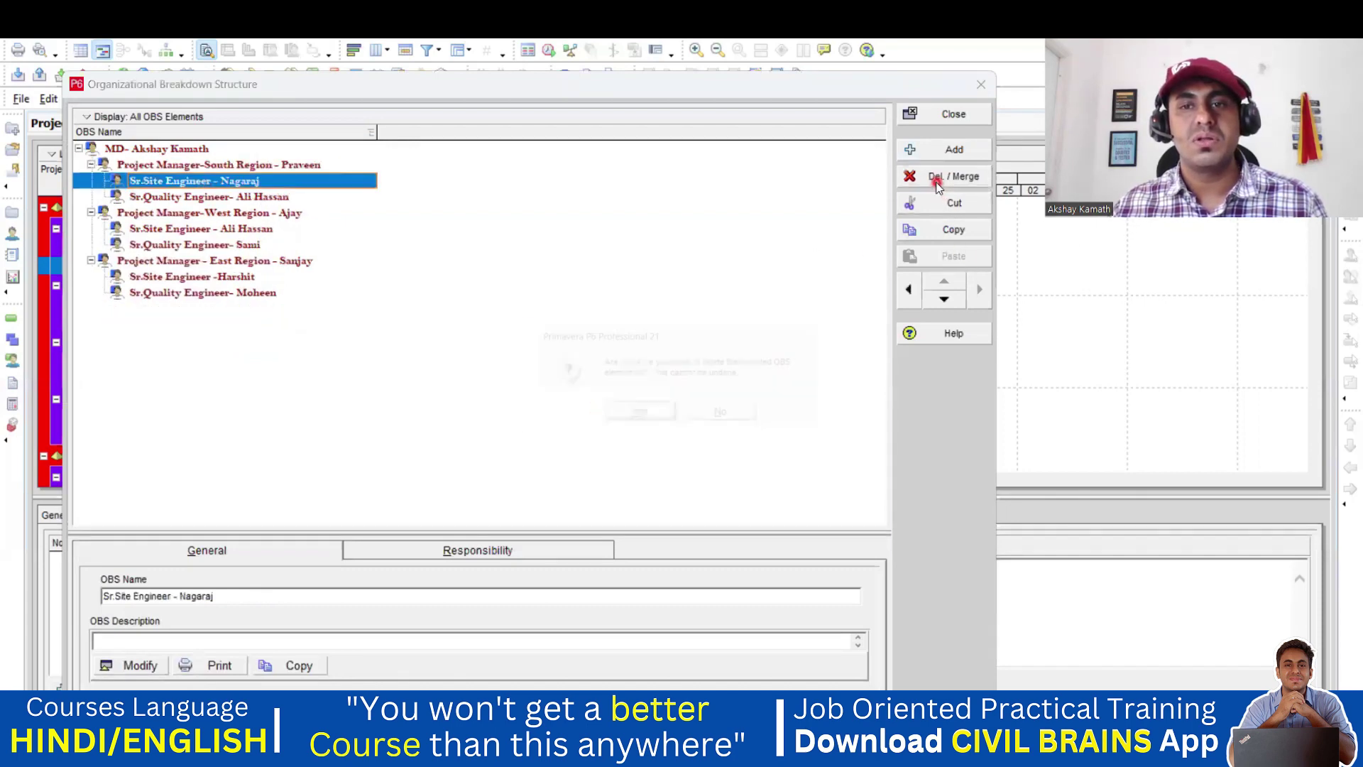
pyautogui.click(637, 416)
pyautogui.click(255, 279)
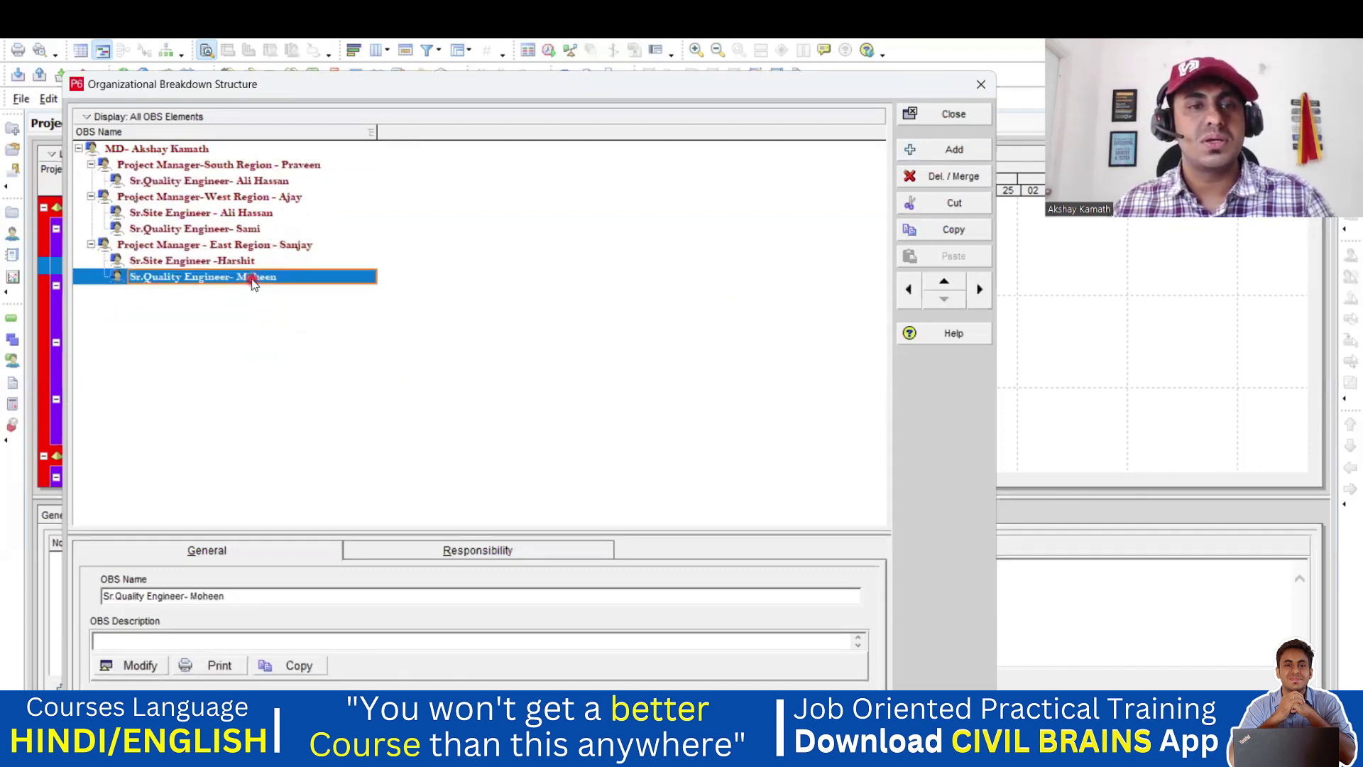
pyautogui.moveTo(254, 282); pyautogui.dragTo(204, 163)
pyautogui.click(947, 176)
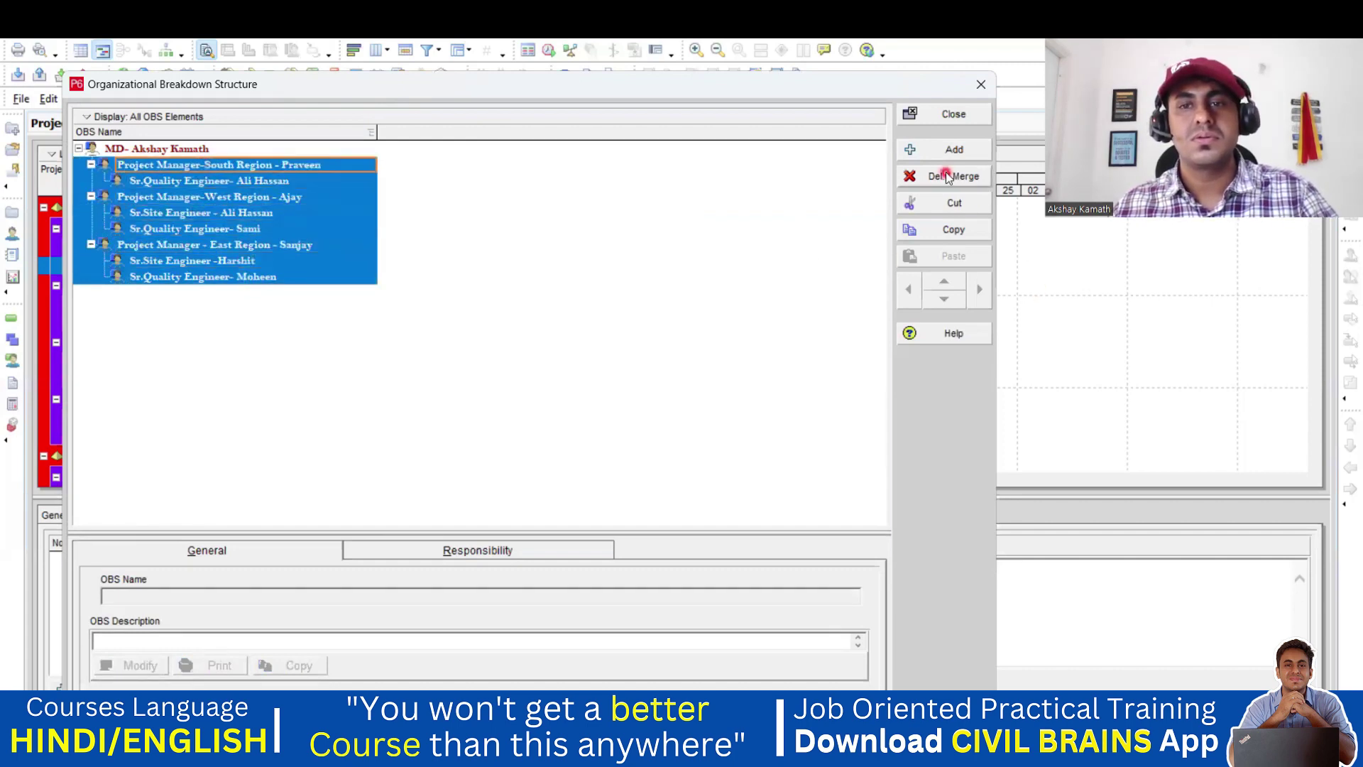
pyautogui.click(642, 420)
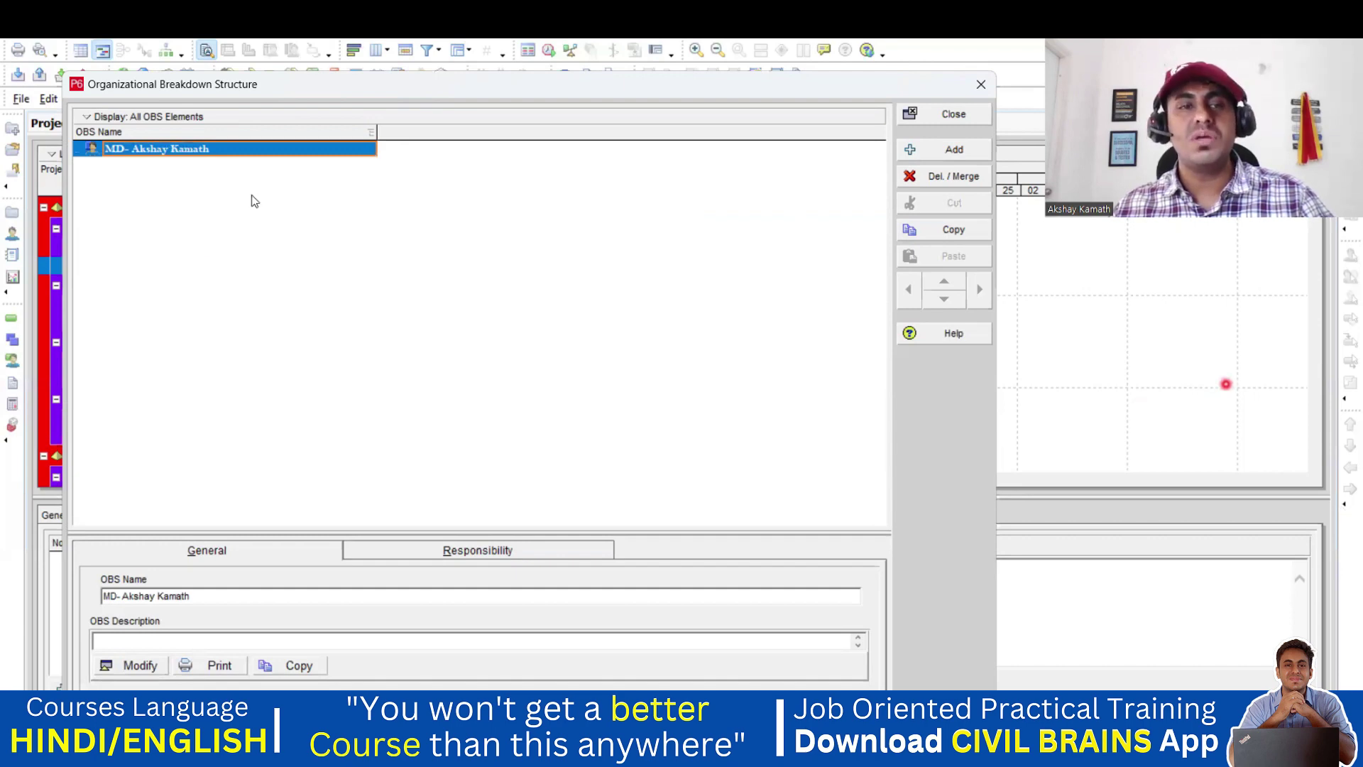
# - Add four new OBS elements directly under the root MD element
pyautogui.click(1024, 207)
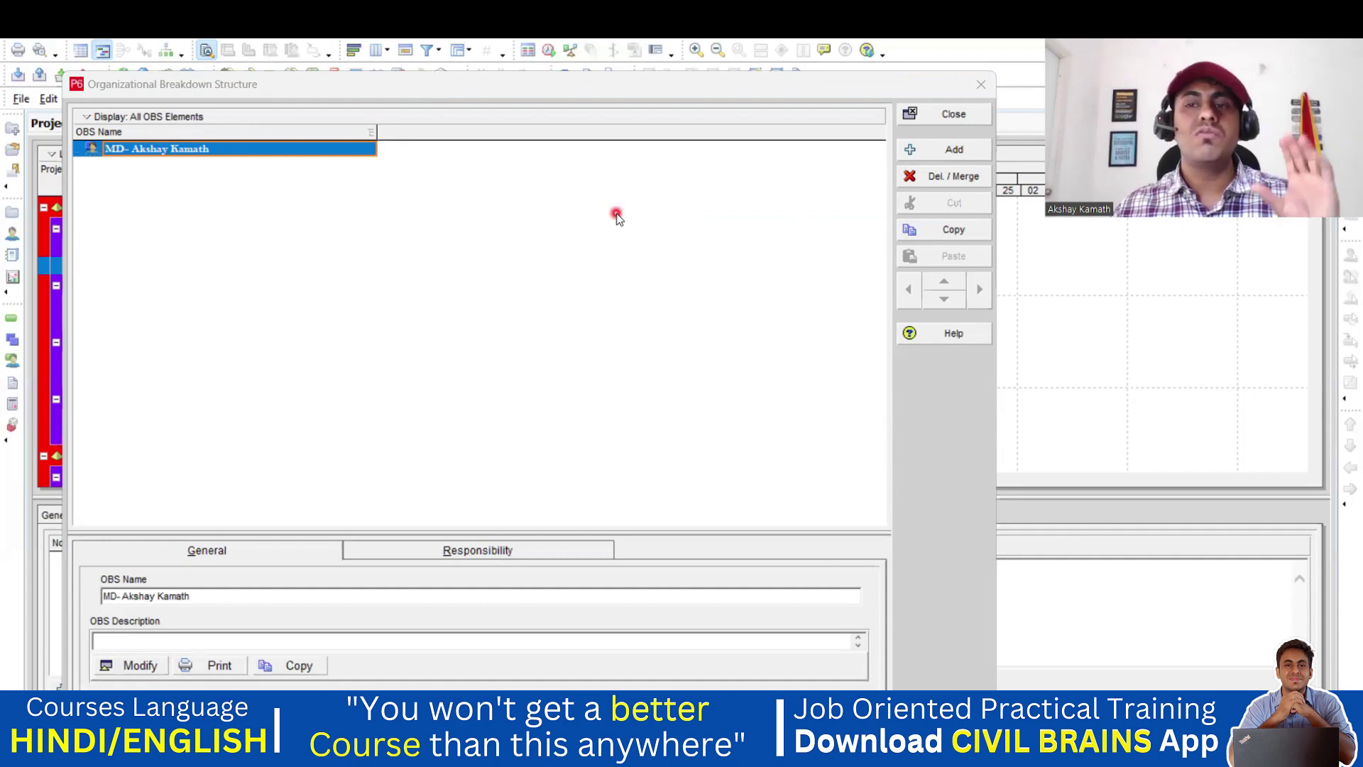
pyautogui.click(958, 155)
pyautogui.click(958, 156)
pyautogui.click(959, 156)
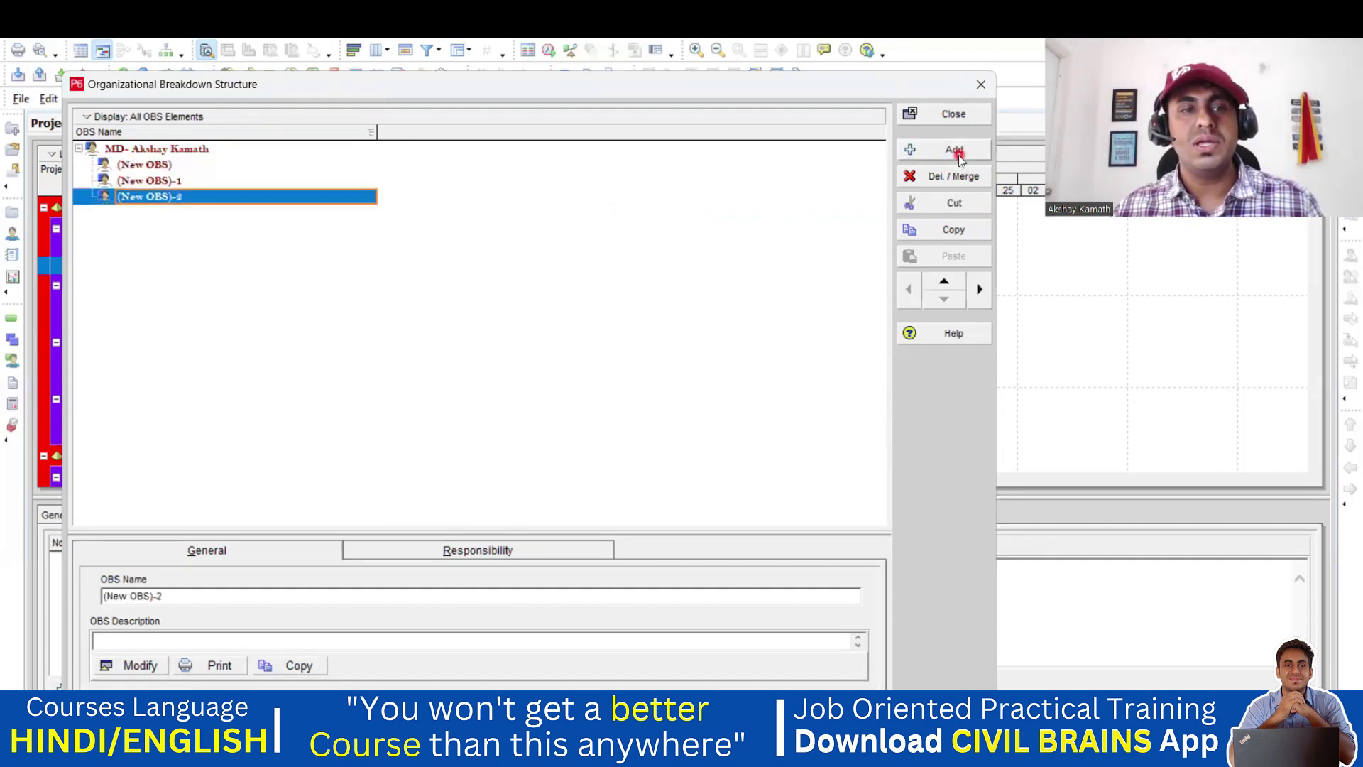
pyautogui.click(958, 155)
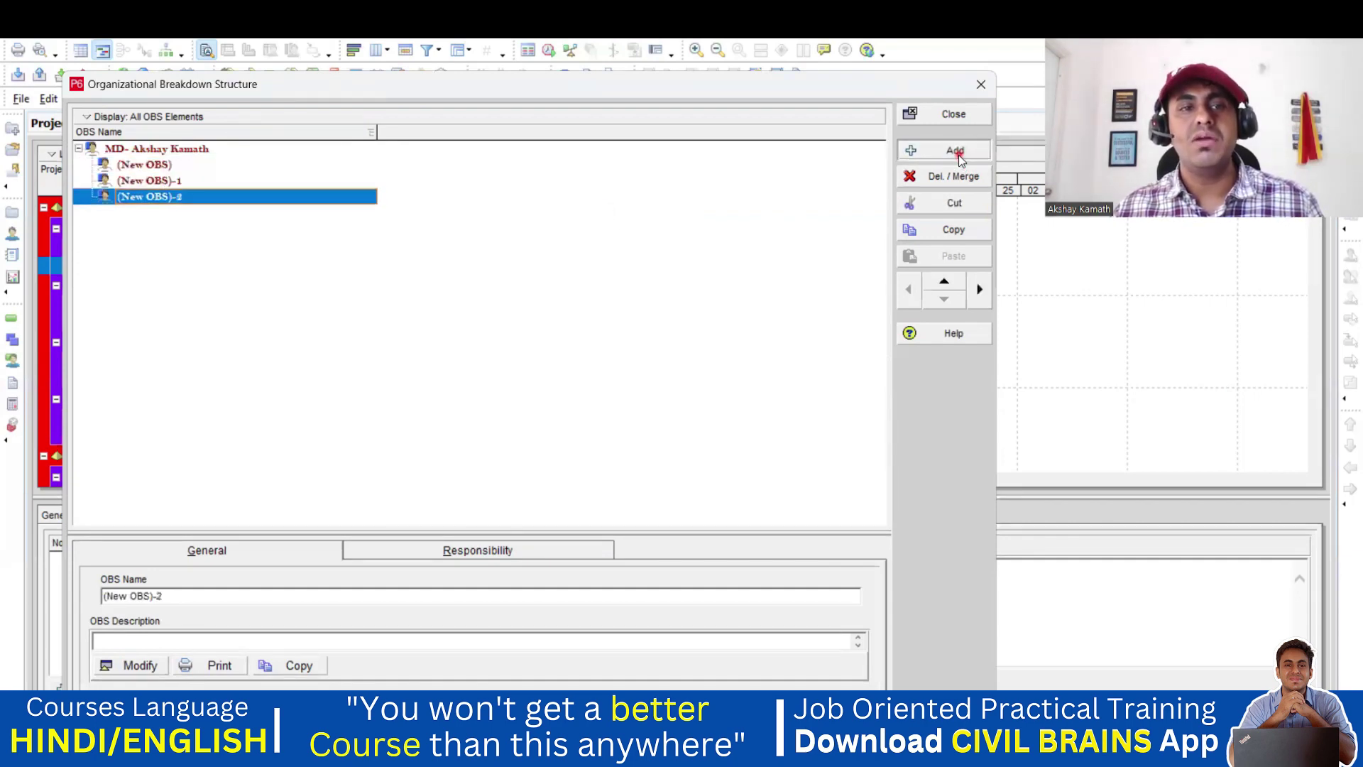
# - Rename the first new OBS element under the MD as "Project Manger-North Region - " followed by the manager's first name
pyautogui.click(186, 169)
pyautogui.click(186, 168)
pyautogui.press('BackSpace')
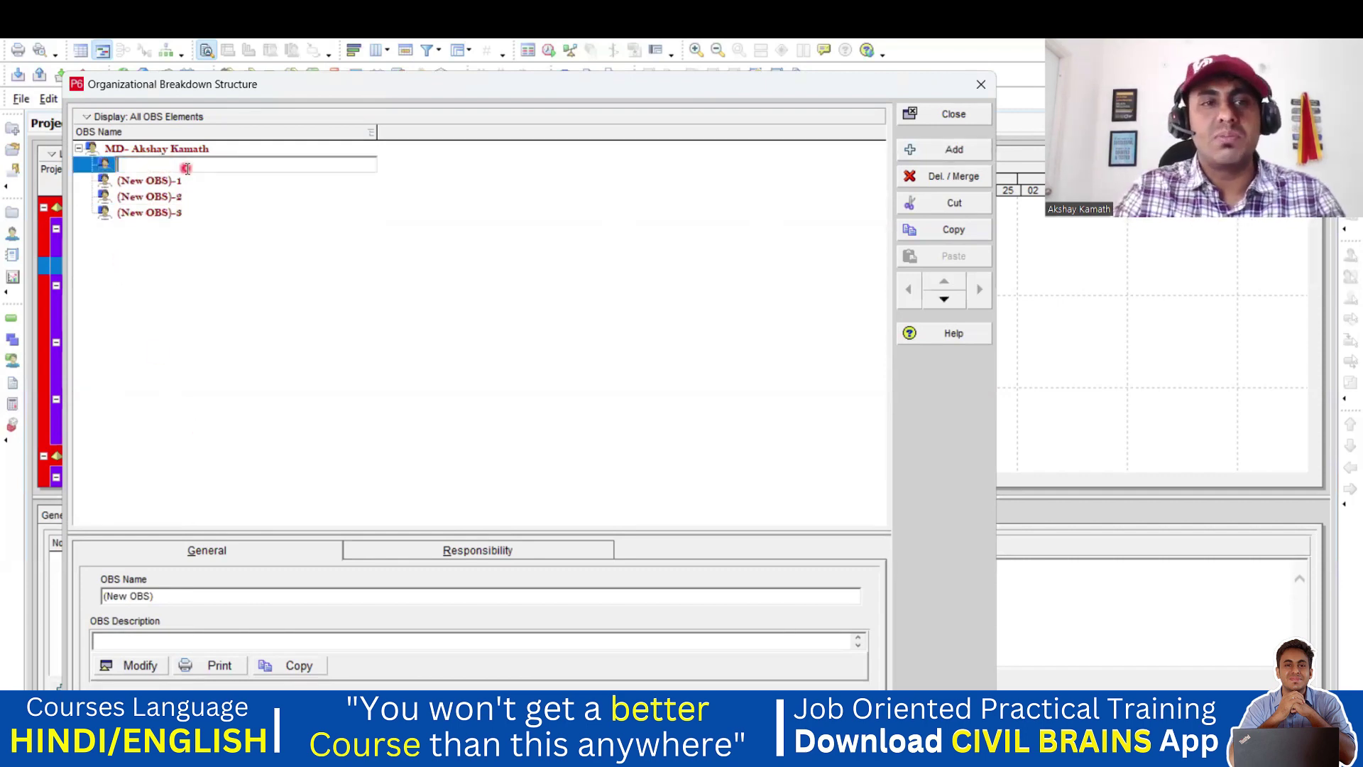
pyautogui.write('Pzrojet')
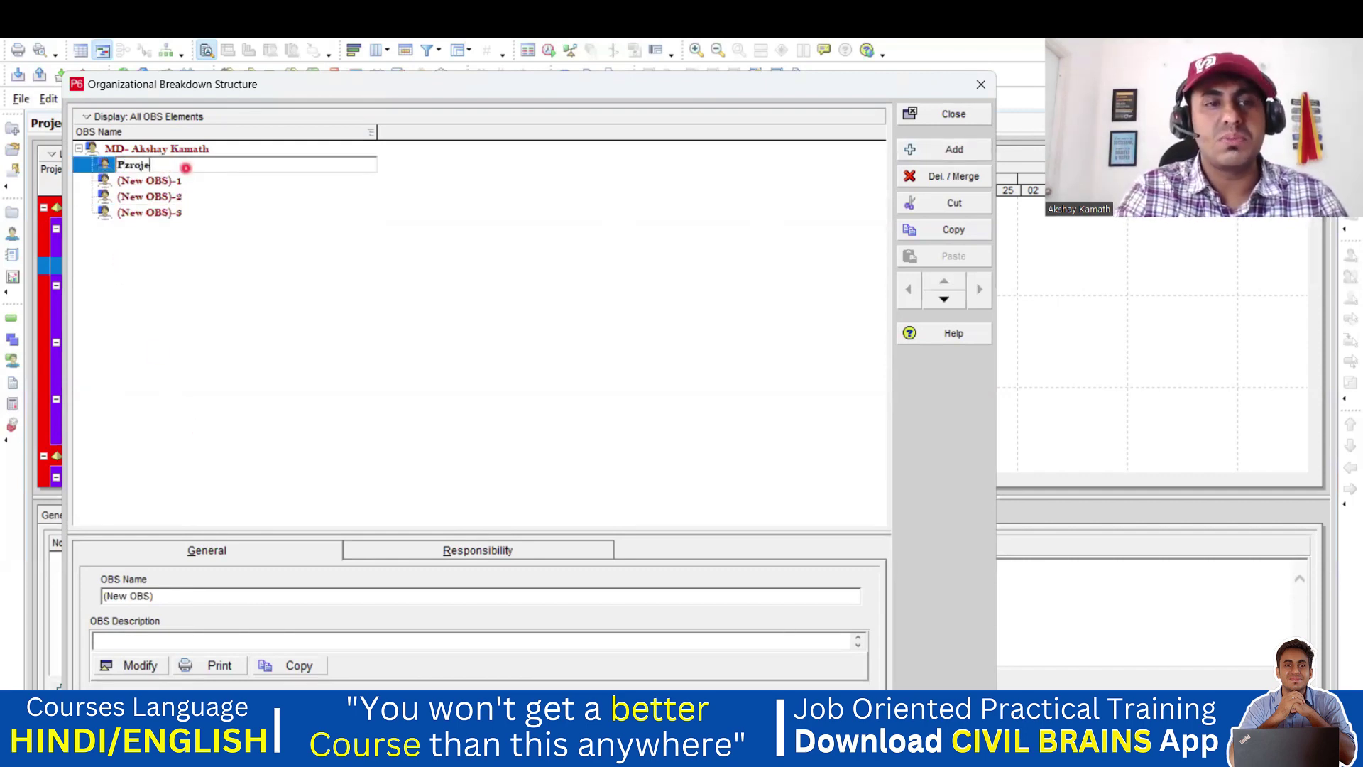
pyautogui.press('BackSpace')
pyautogui.press('BackSpace')
pyautogui.press('BackSpace')
pyautogui.press('BackSpace')
pyautogui.press('BackSpace')
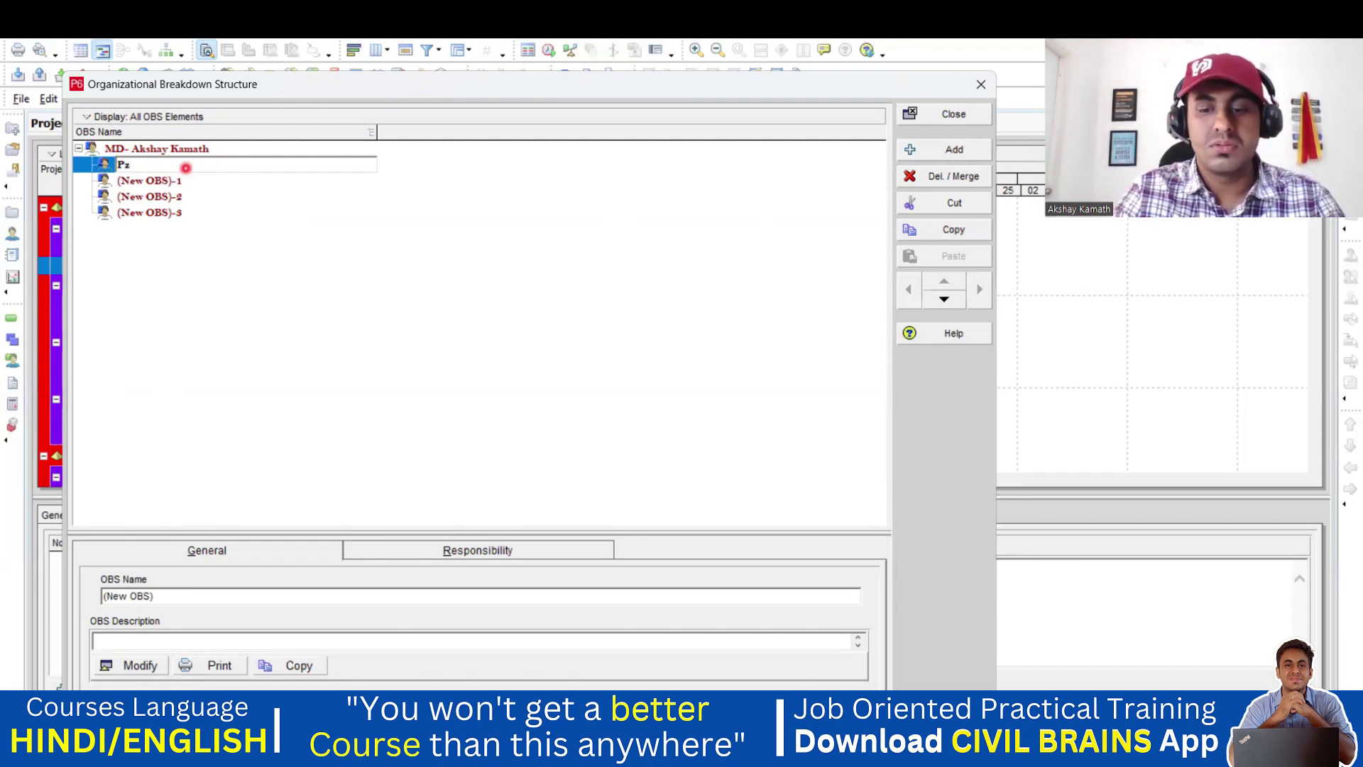
pyautogui.press('BackSpace')
pyautogui.write('ro')
pyautogui.write('Ma')
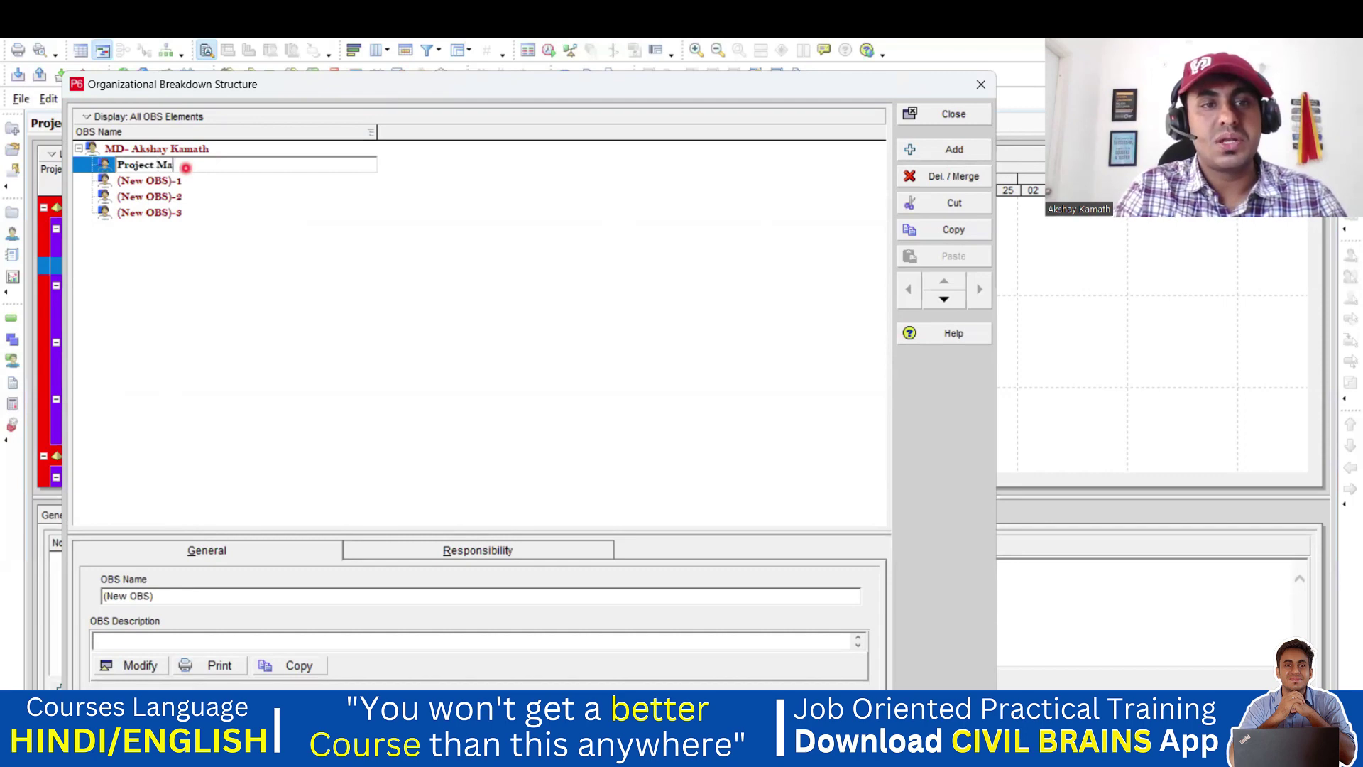
pyautogui.write('nager')
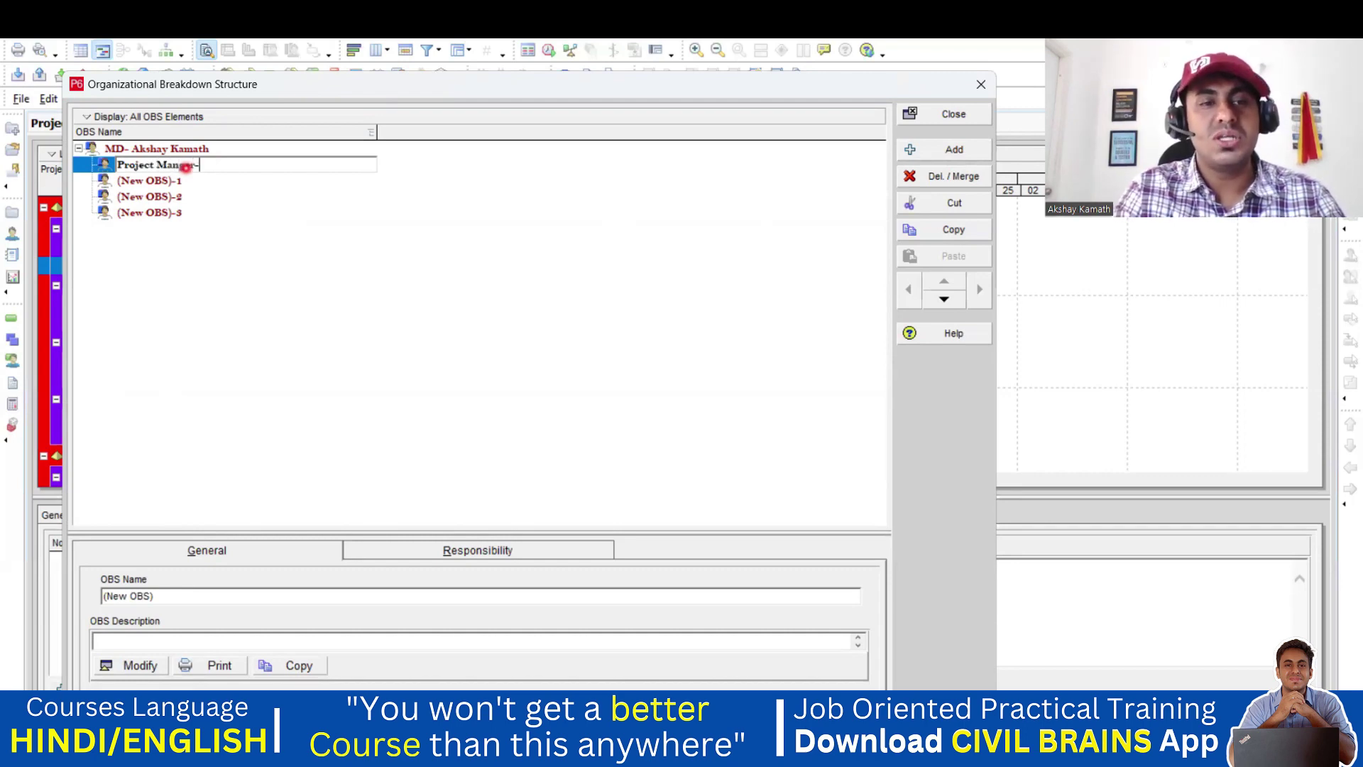
pyautogui.write('-North')
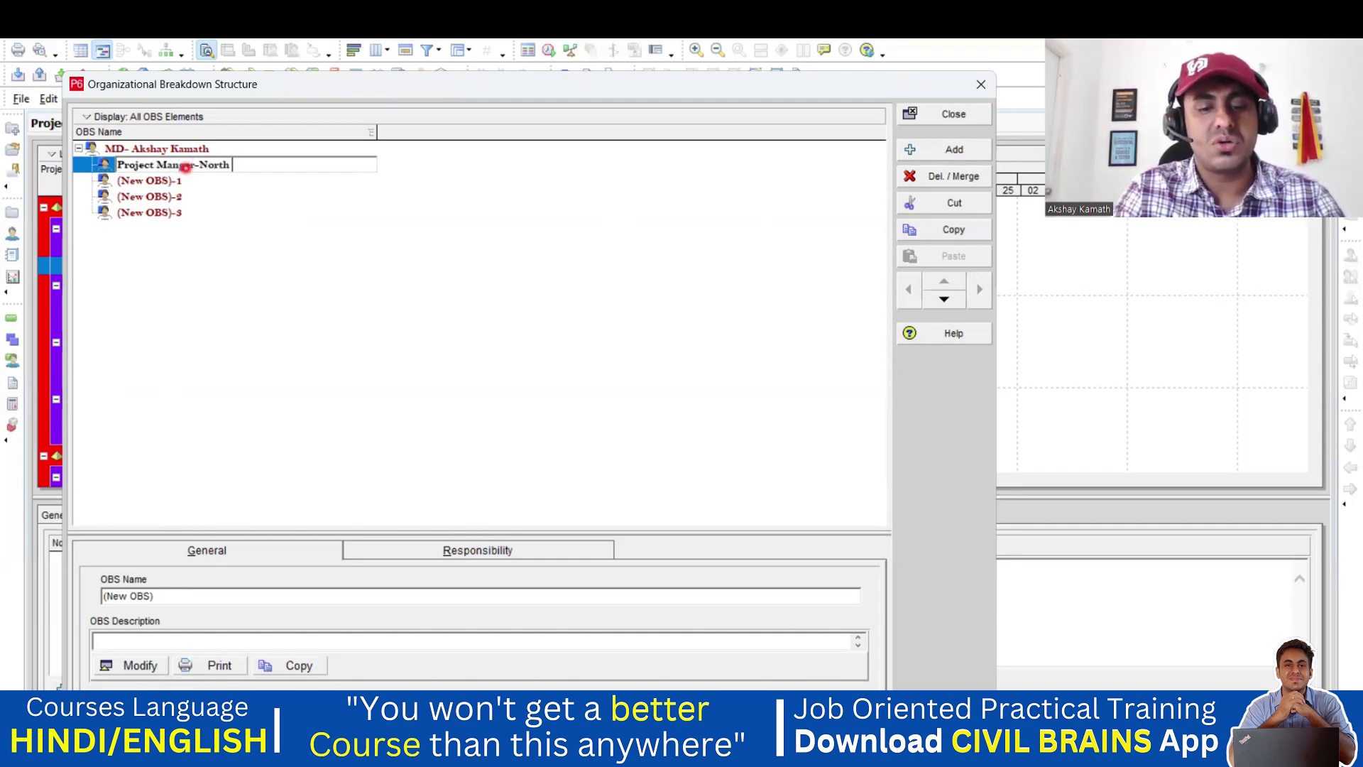
pyautogui.write(' Rzegion')
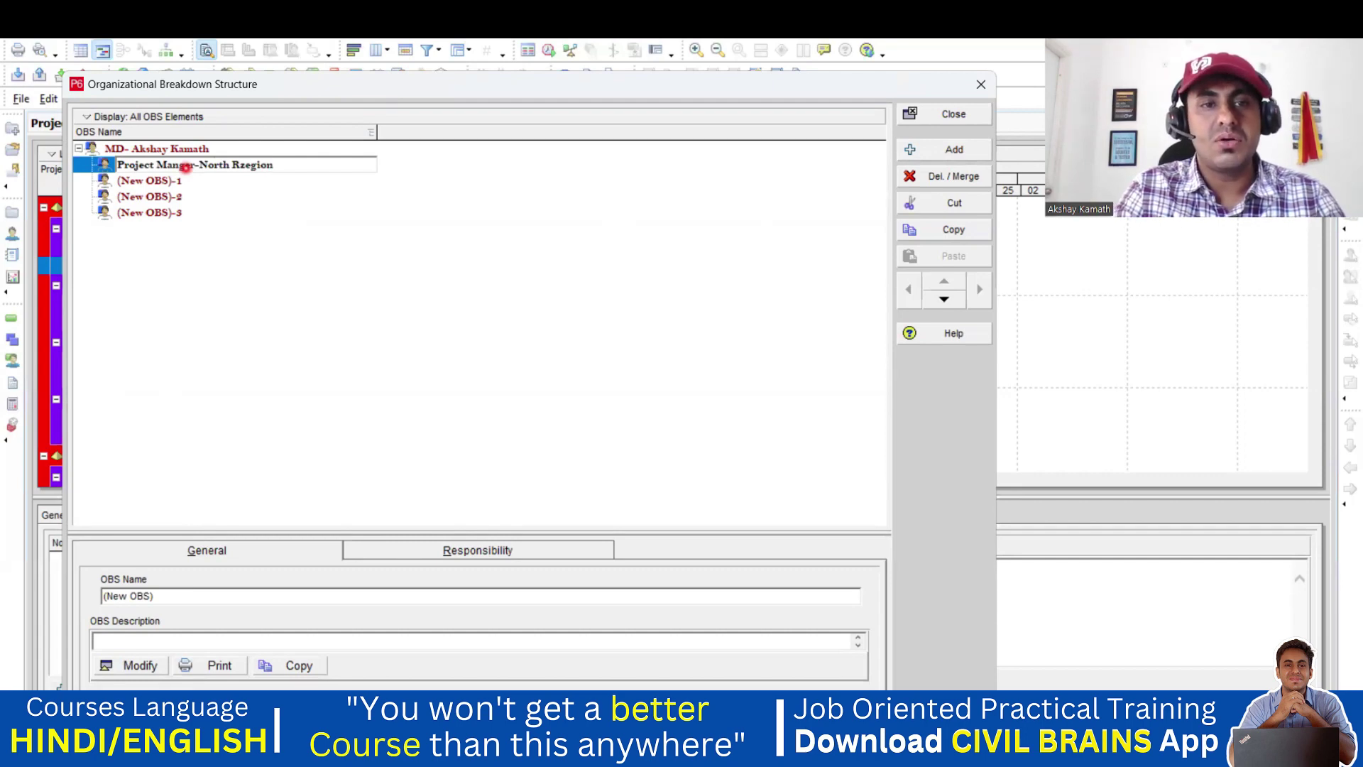
pyautogui.press('BackSpace')
pyautogui.press('BackSpace')
pyautogui.press('BackSpace')
pyautogui.press('BackSpace')
pyautogui.press('BackSpace')
pyautogui.press('BackSpace')
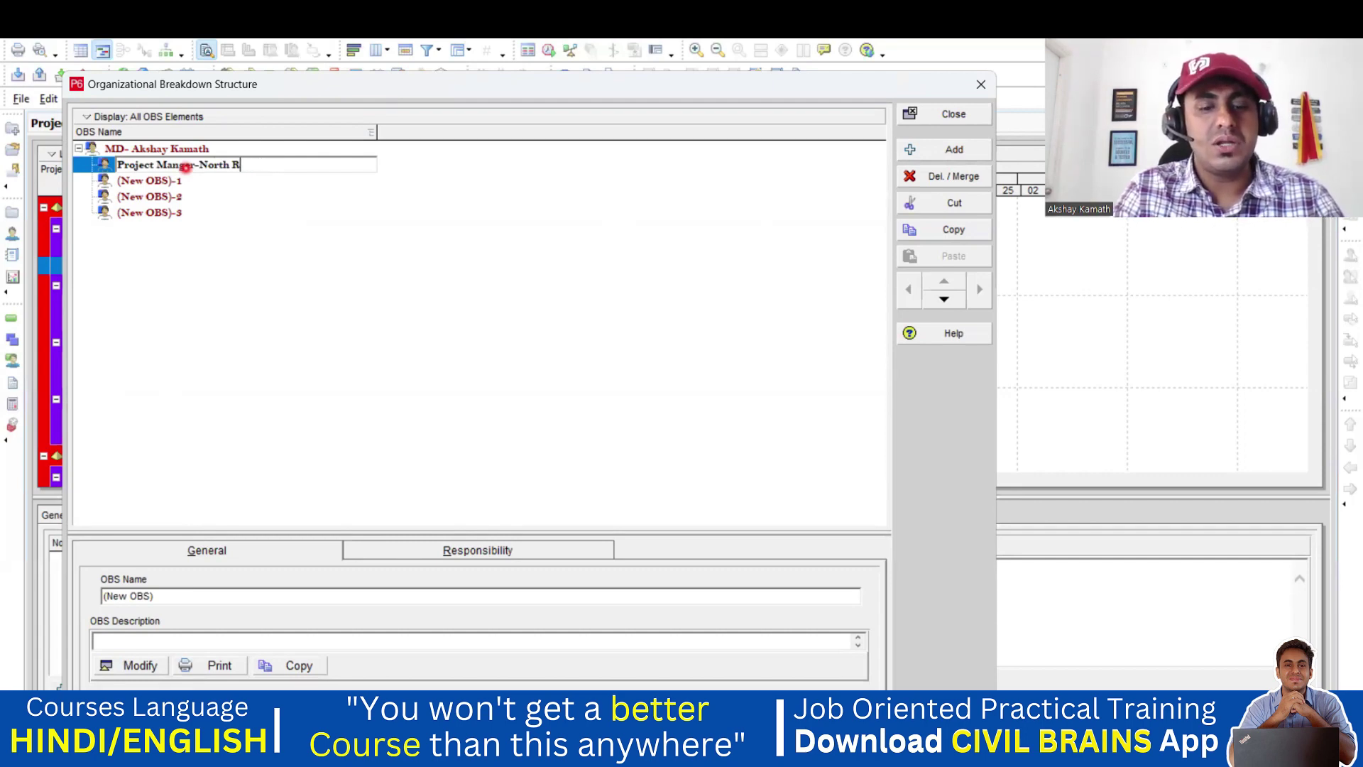
pyautogui.write('egion - ')
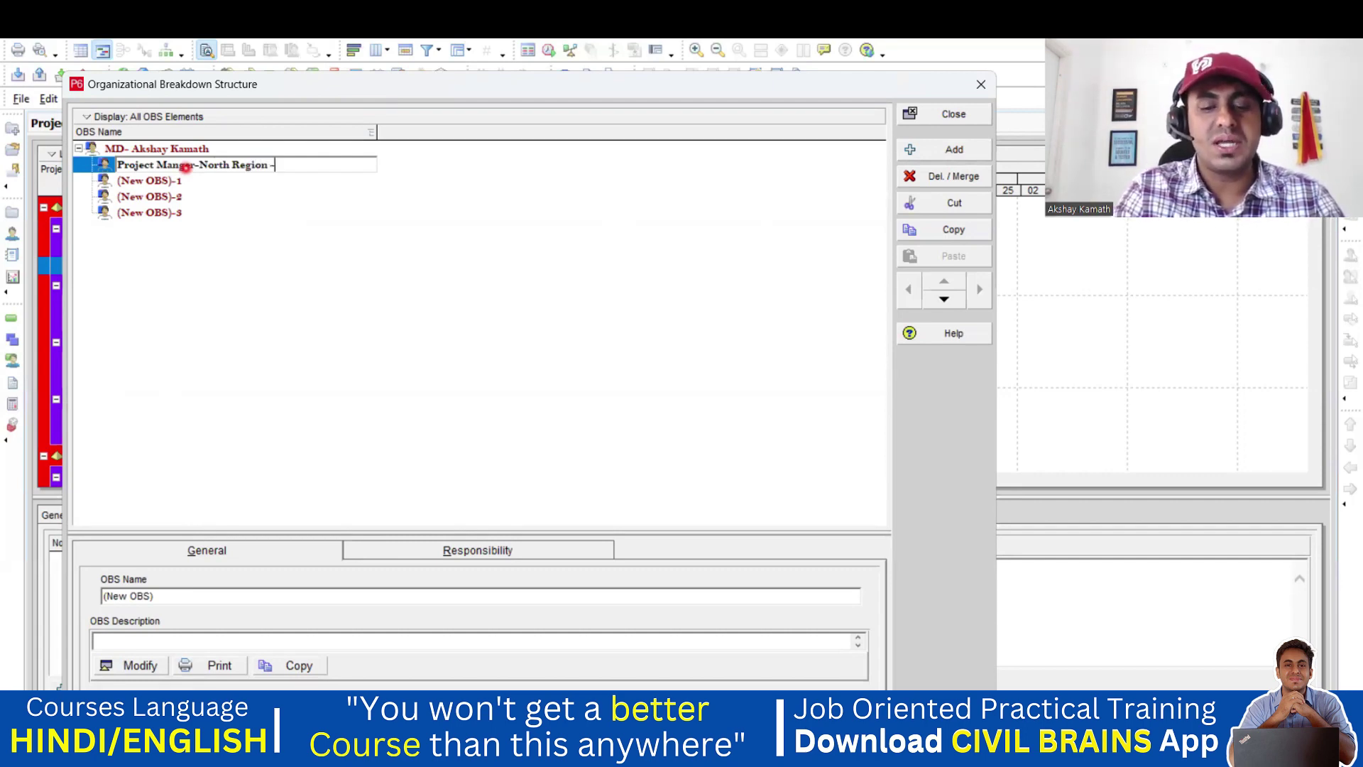
pyautogui.write('AMKI')
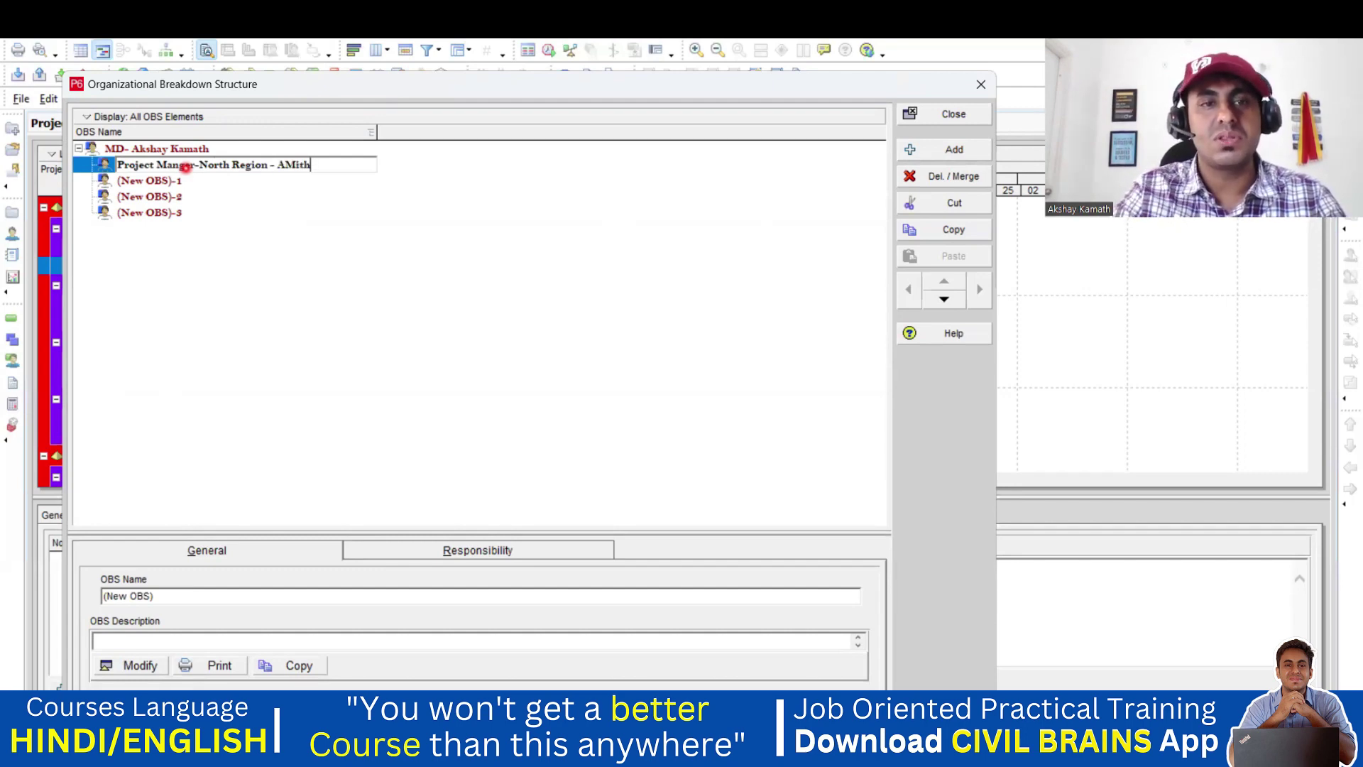
pyautogui.press('BackSpace')
pyautogui.press('BackSpace')
pyautogui.press('BackSpace')
pyautogui.write('mith')
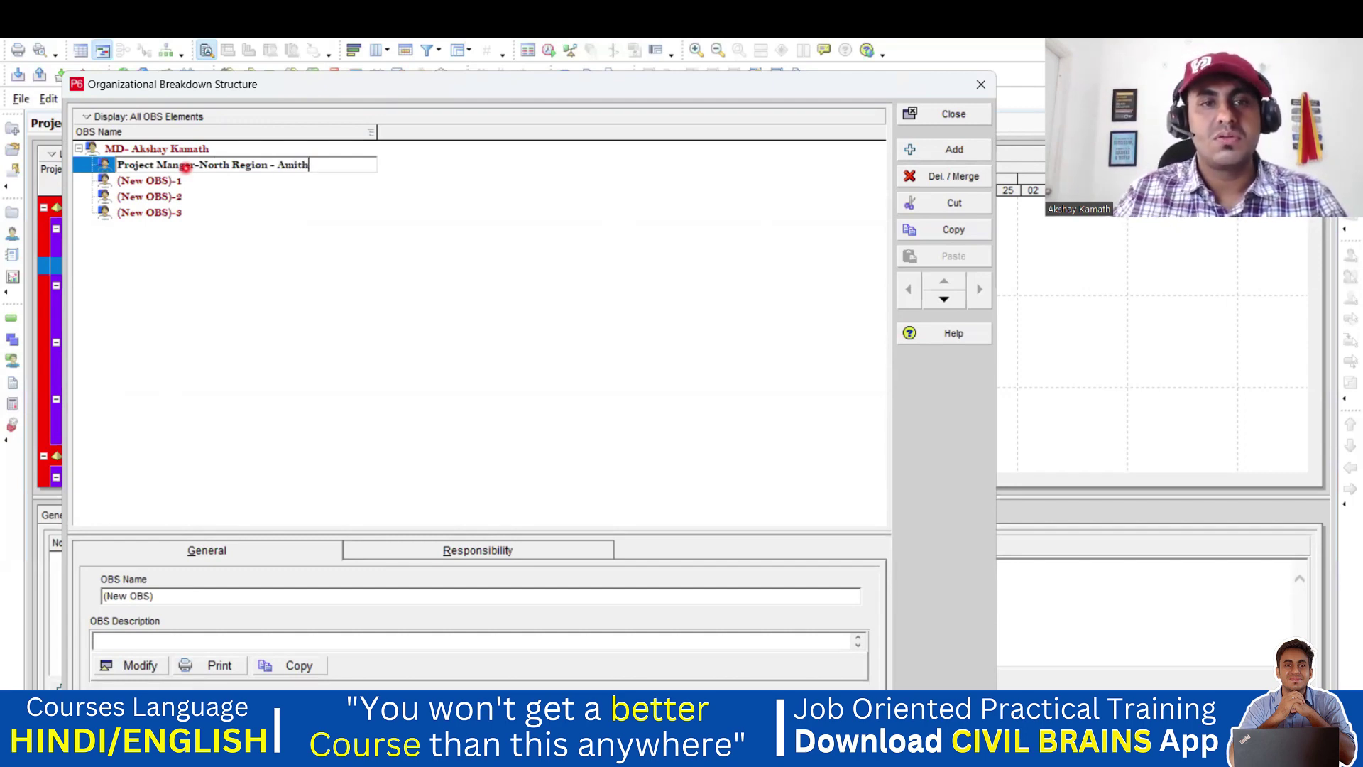
# - Copy the North Region project manager's full element name over the name of the second new OBS element
pyautogui.click(248, 182)
pyautogui.click(419, 261)
pyautogui.click(219, 181)
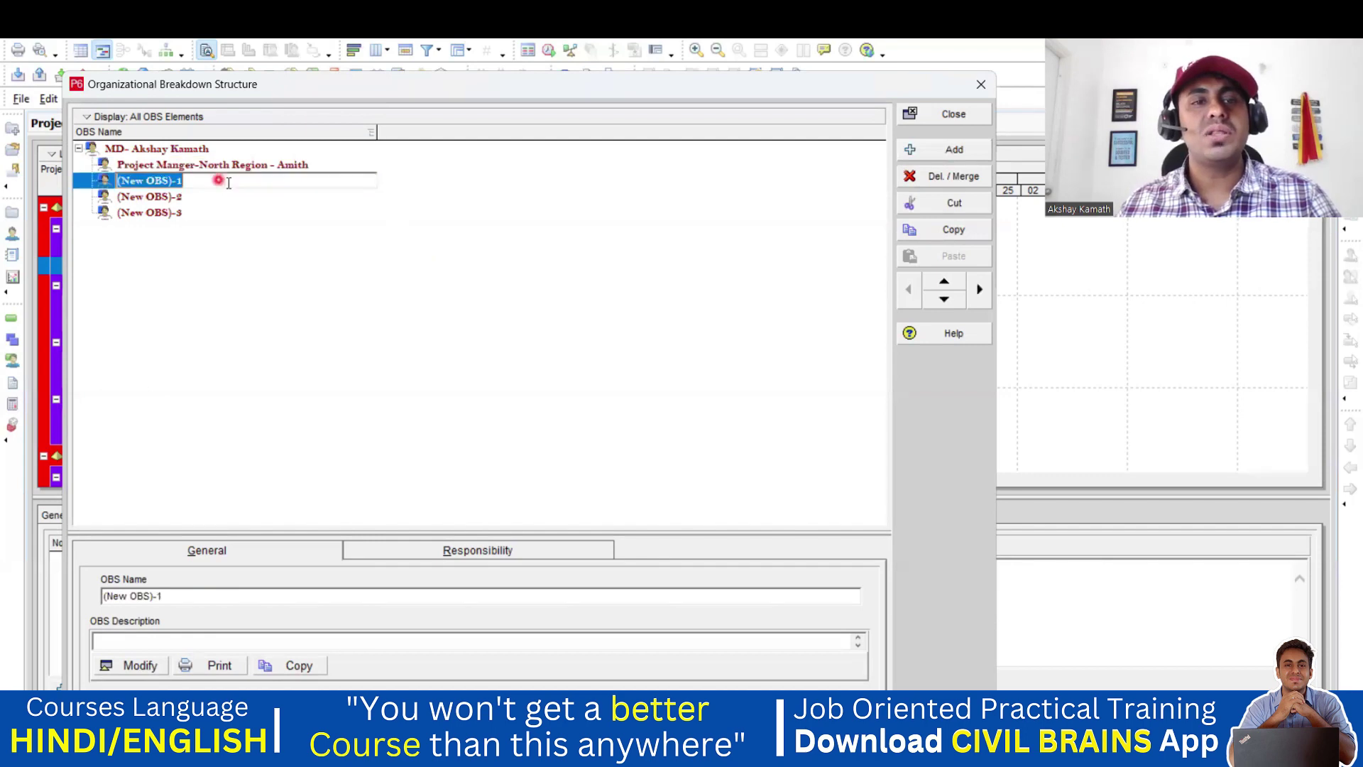
pyautogui.click(255, 184)
pyautogui.click(277, 165)
pyautogui.click(313, 164)
pyautogui.hotkey('ctrl', 'c')
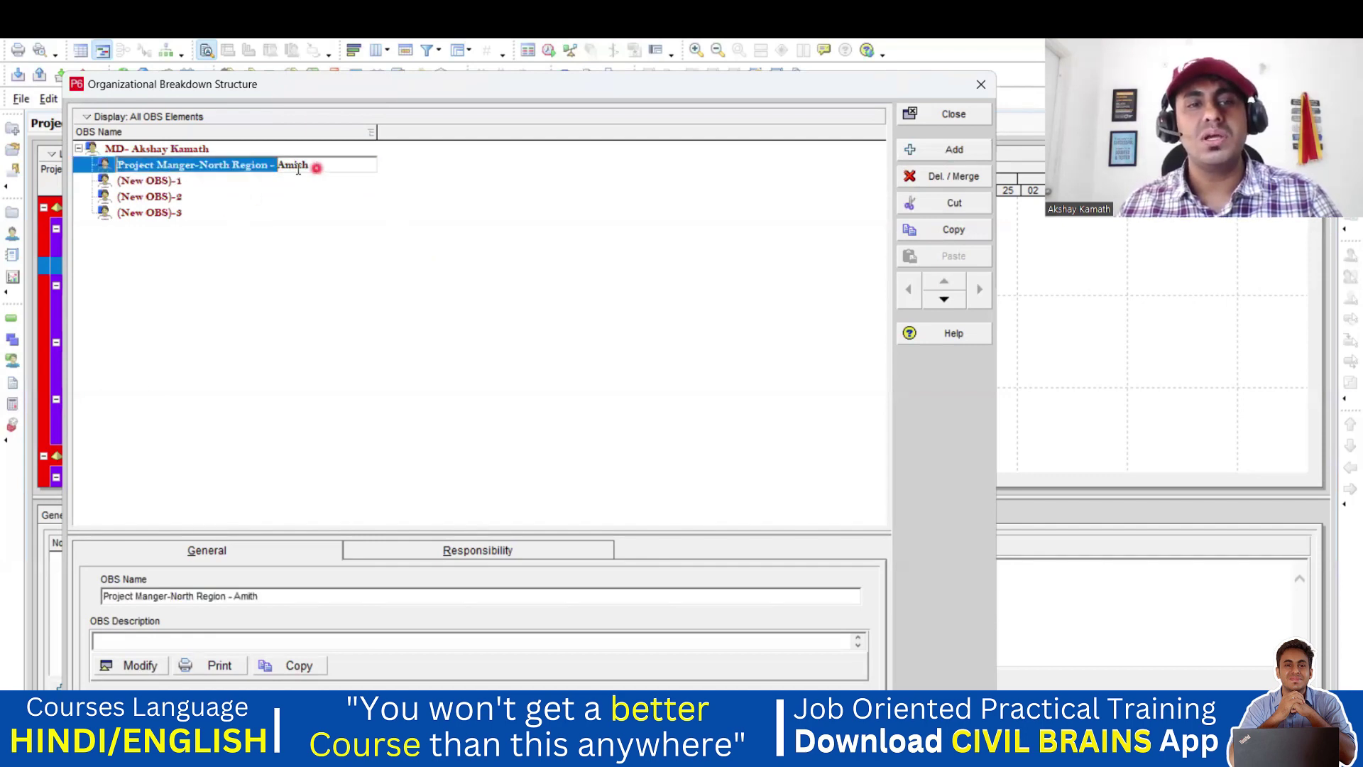
pyautogui.click(217, 180)
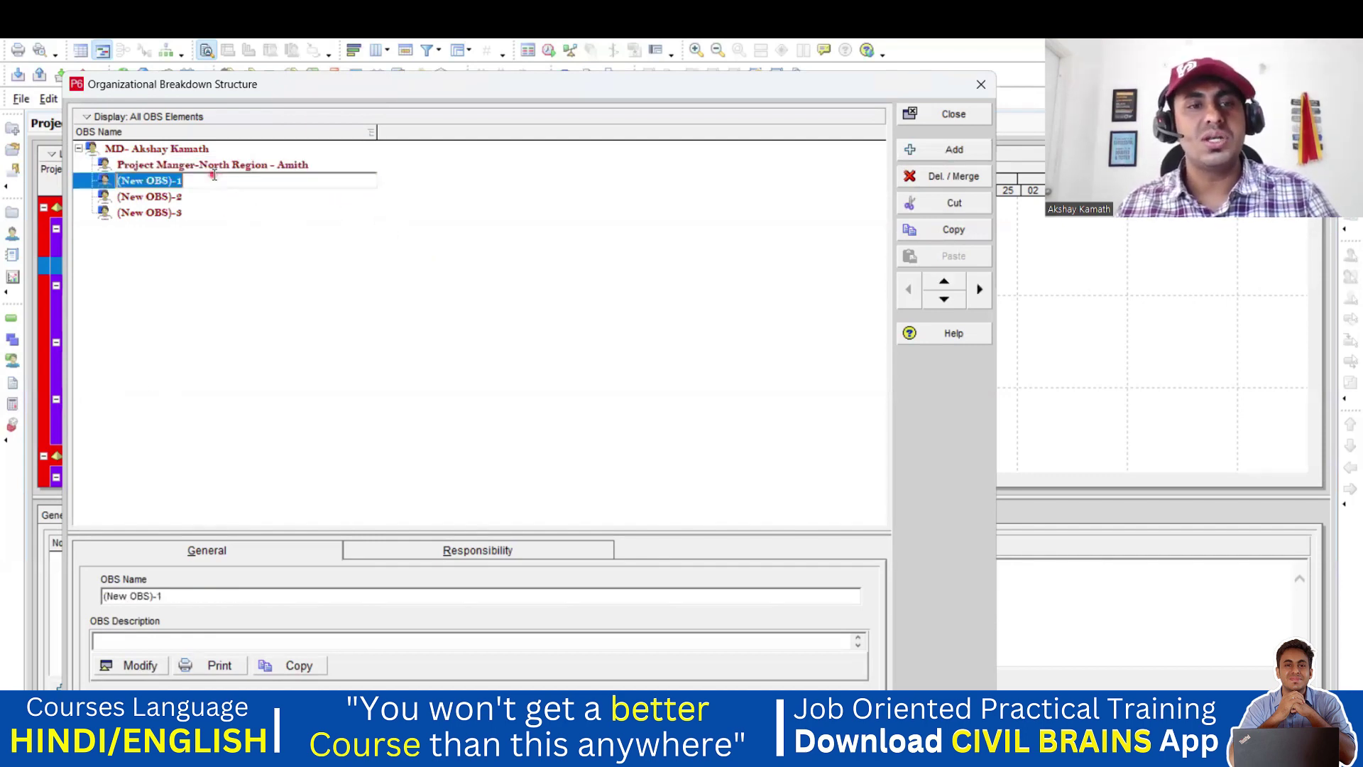
pyautogui.press('BackSpace')
pyautogui.hotkey('ctrl', 'v')
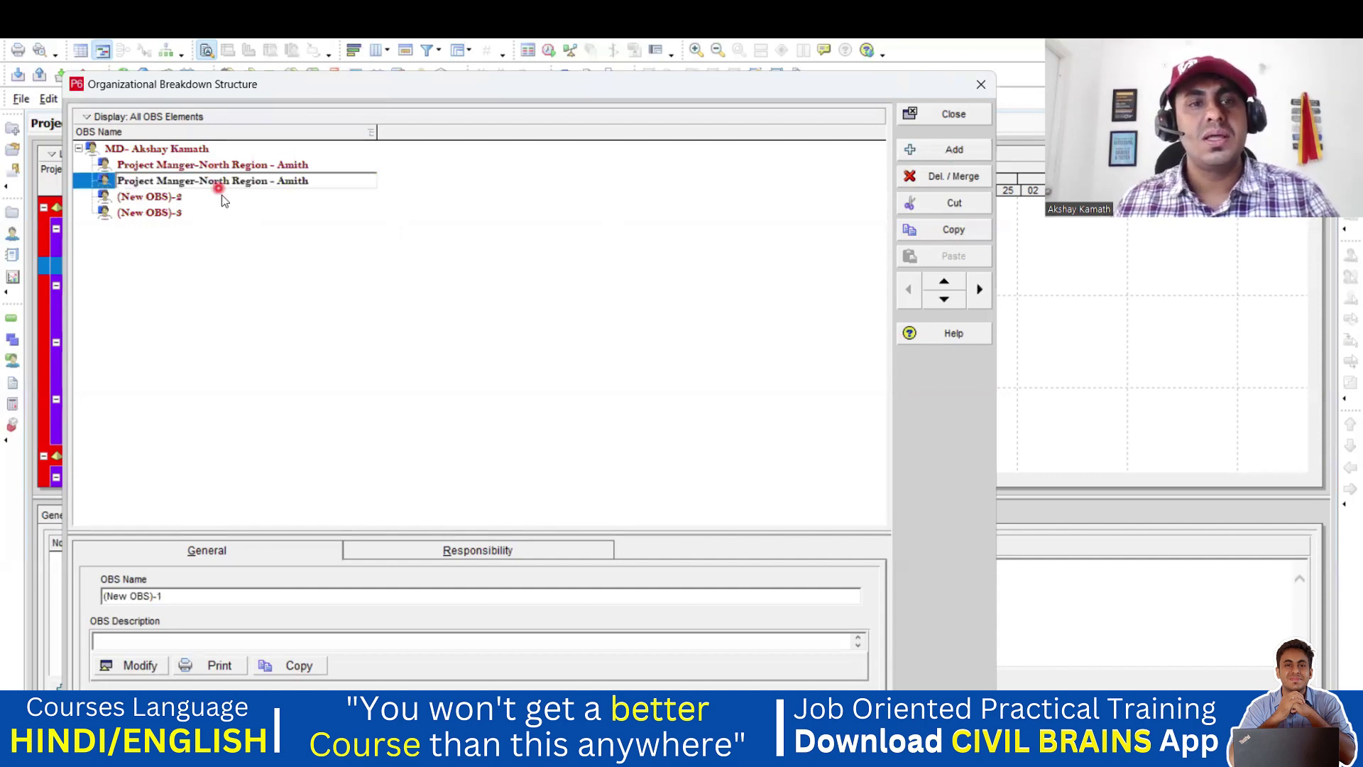
# - Change the region in the second project manager element's name to "South"
pyautogui.click(230, 181)
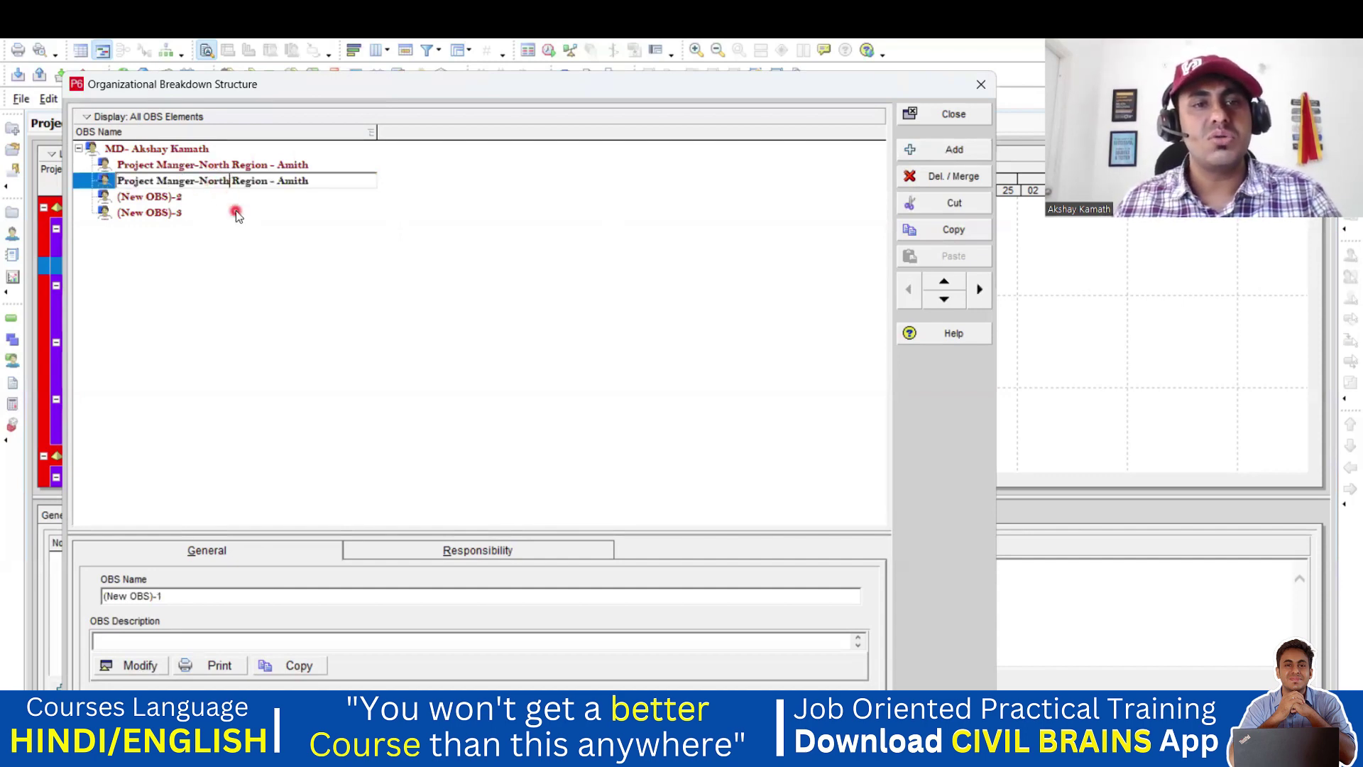
pyautogui.press('BackSpace')
pyautogui.press('BackSpace')
pyautogui.press('BackSpace')
pyautogui.press('BackSpace')
pyautogui.press('BackSpace')
pyautogui.write('So')
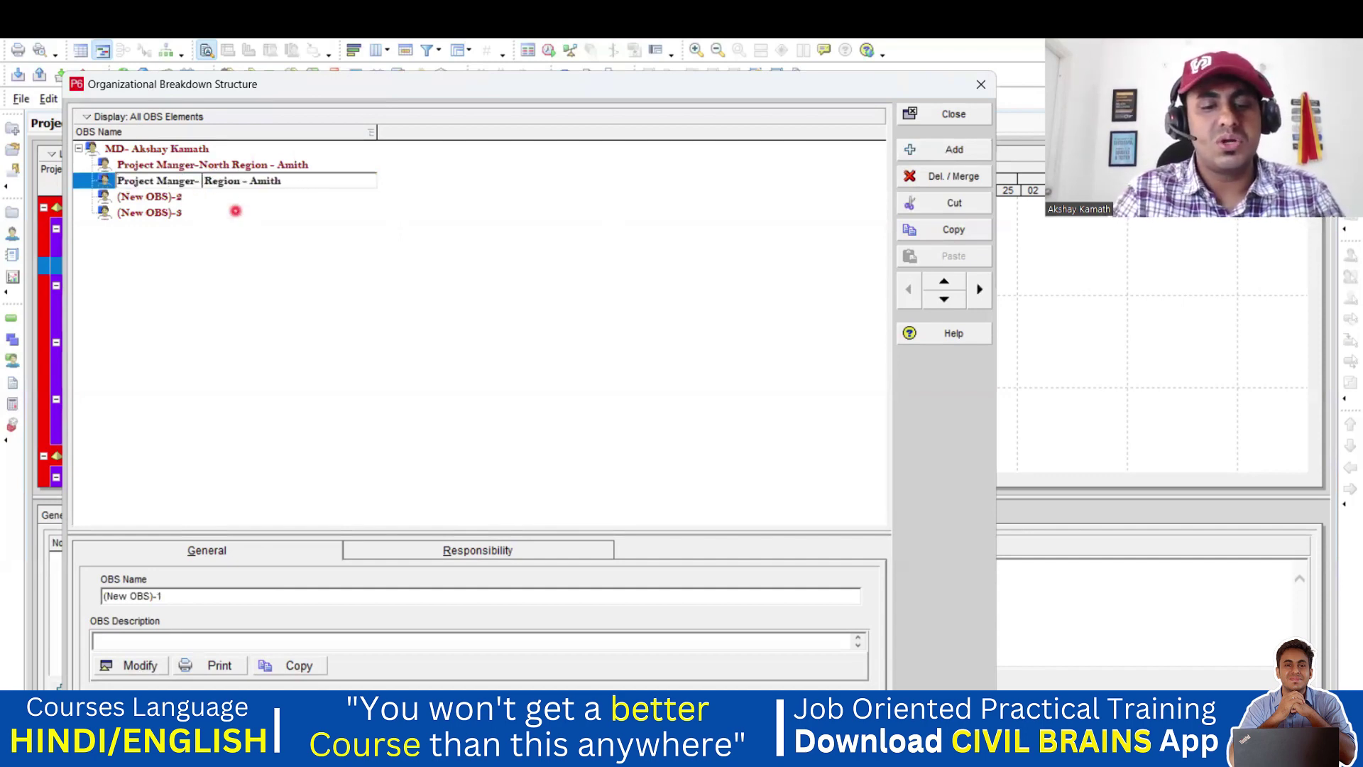
pyautogui.write('uth')
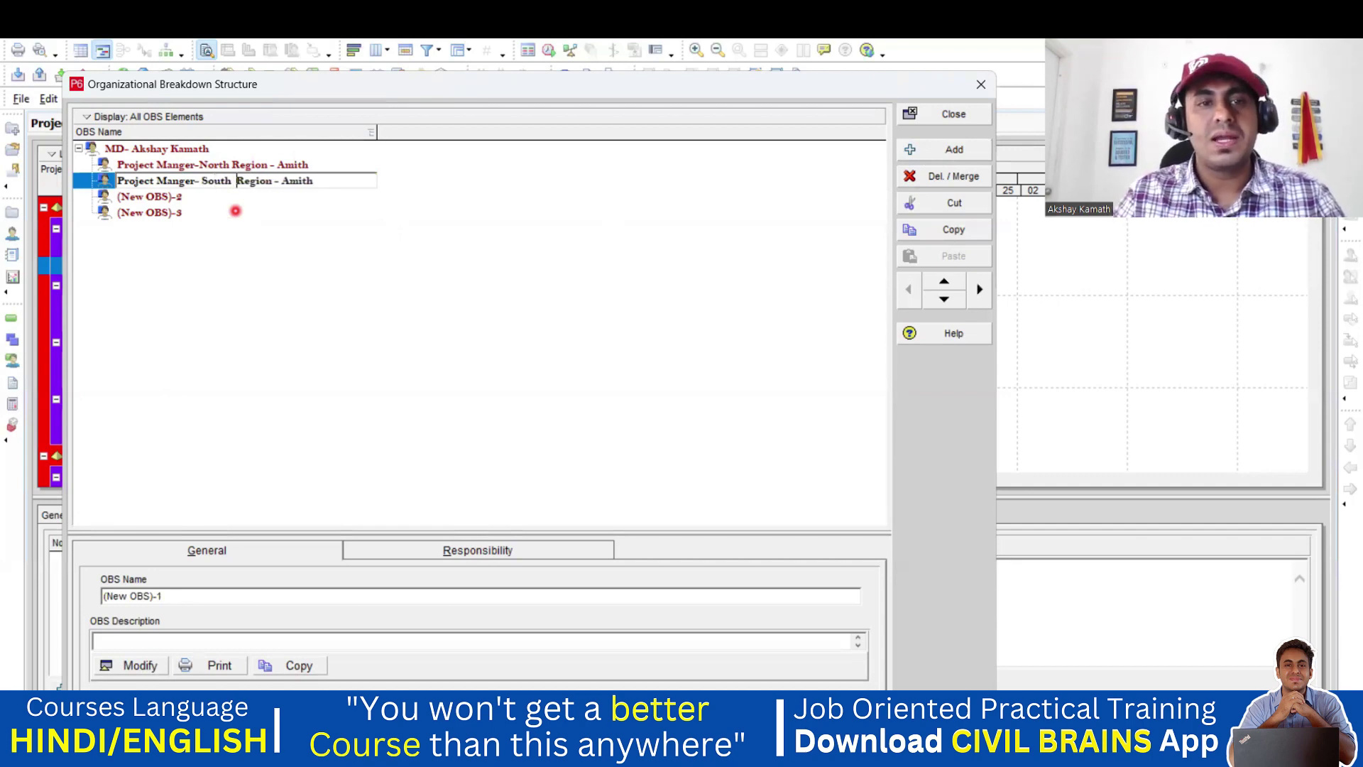
# - Replace the person's name at the end of the South Region element with the South manager's first name
pyautogui.press('Right')
pyautogui.press('Right')
pyautogui.press('Right')
pyautogui.press('Right')
pyautogui.press('Right')
pyautogui.press('Right')
pyautogui.press('Right')
pyautogui.press('Right')
pyautogui.press('Right')
pyautogui.press('Right')
pyautogui.press('Right')
pyautogui.press('Right')
pyautogui.press('Right')
pyautogui.press('Right')
pyautogui.press('BackSpace')
pyautogui.press('BackSpace')
pyautogui.press('BackSpace')
pyautogui.press('BackSpace')
pyautogui.press('BackSpace')
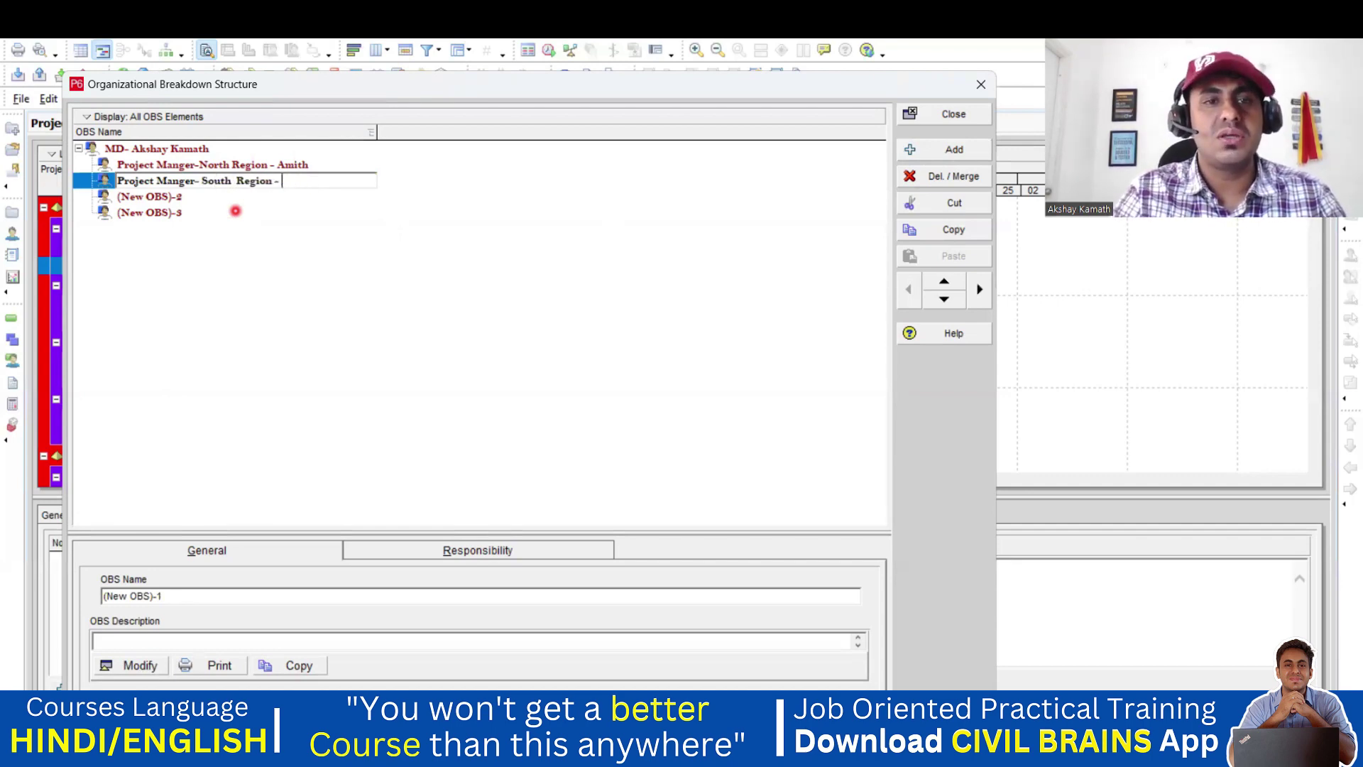
pyautogui.write('Vinay')
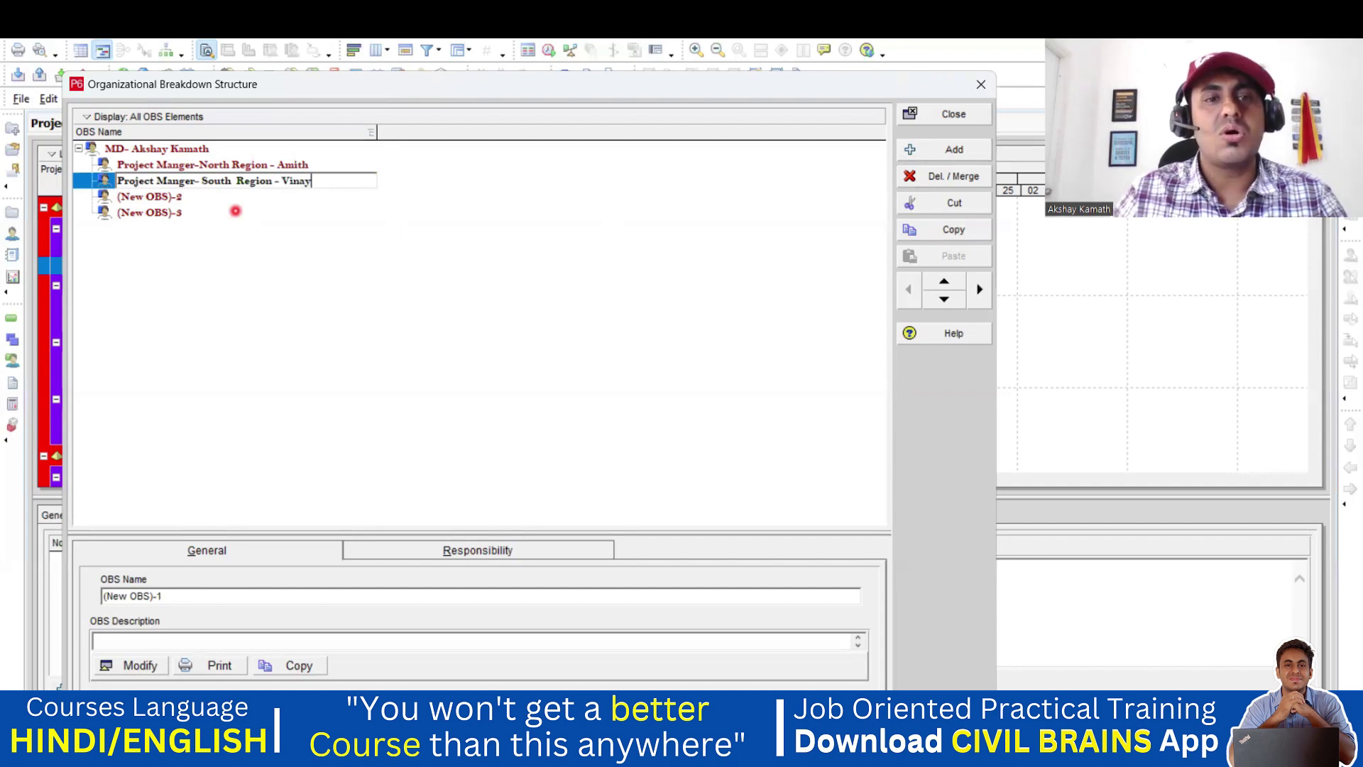
# - Paste the copied project manager name into the third OBS element and change its region to "West"
pyautogui.doubleClick(233, 209)
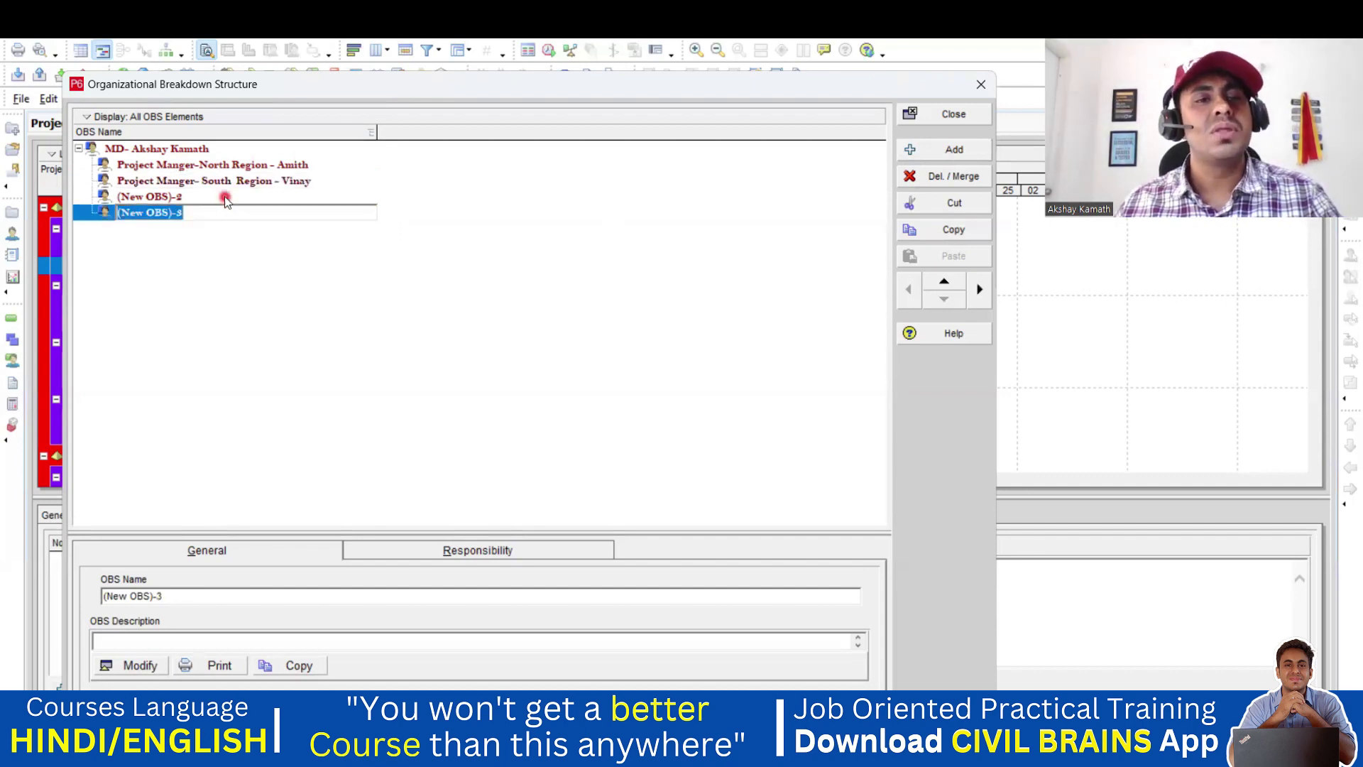
pyautogui.doubleClick(226, 197)
pyautogui.hotkey('ctrl', 'v')
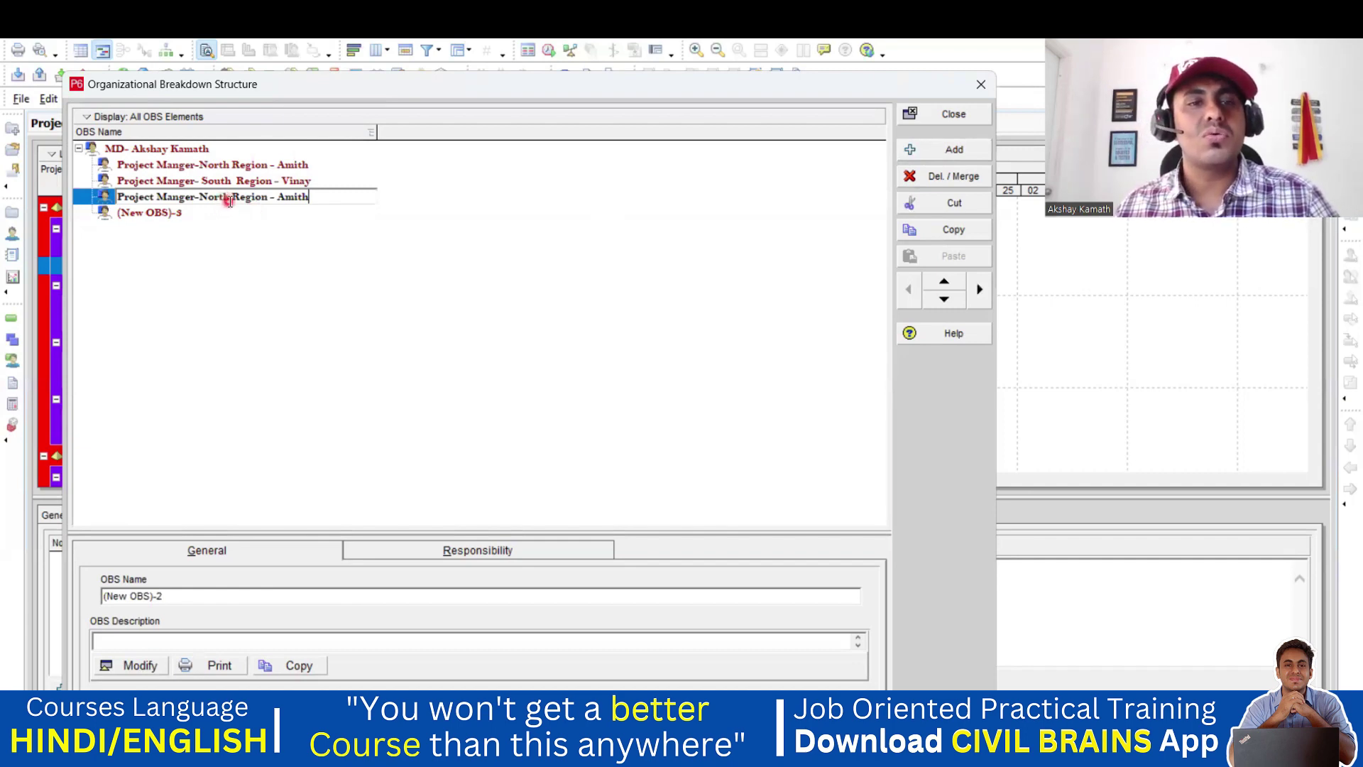
pyautogui.click(228, 198)
pyautogui.press('BackSpace')
pyautogui.press('BackSpace')
pyautogui.press('BackSpace')
pyautogui.press('BackSpace')
pyautogui.press('BackSpace')
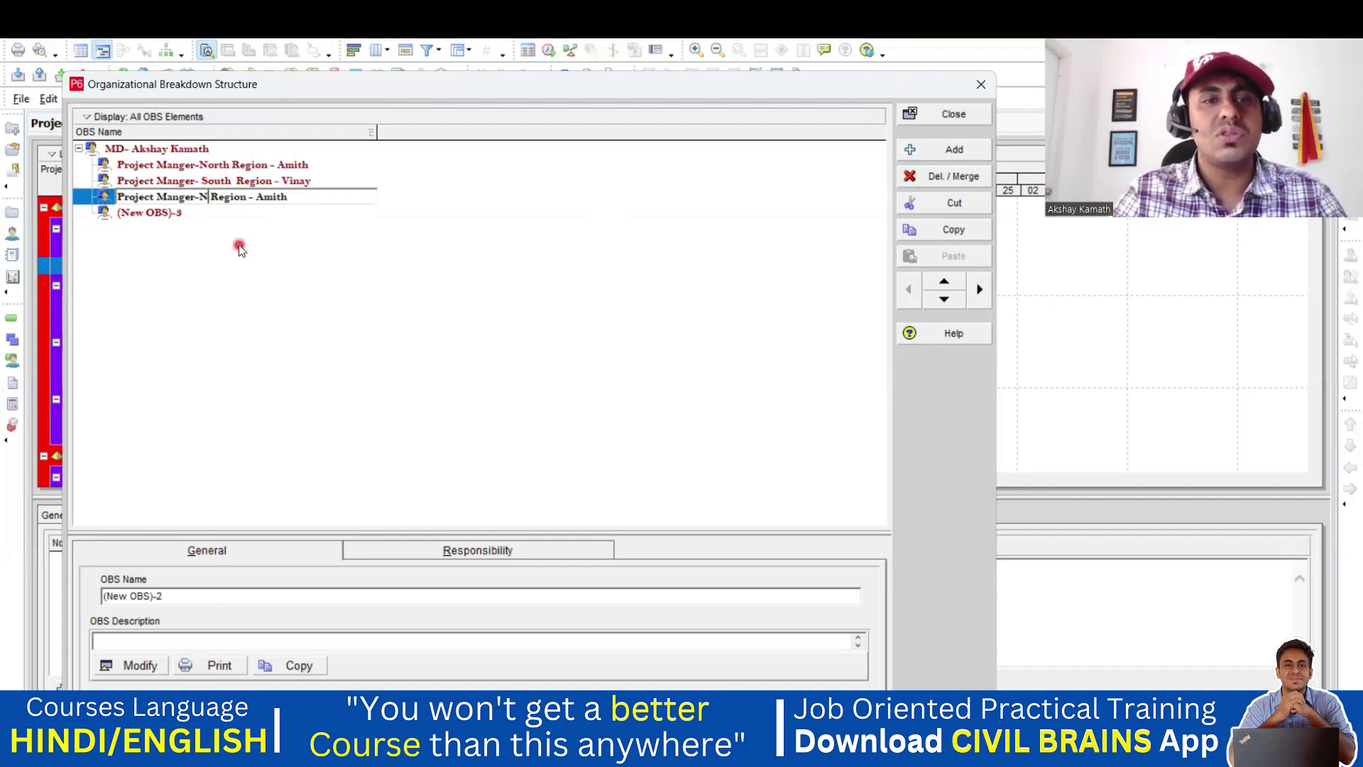
pyautogui.write('West')
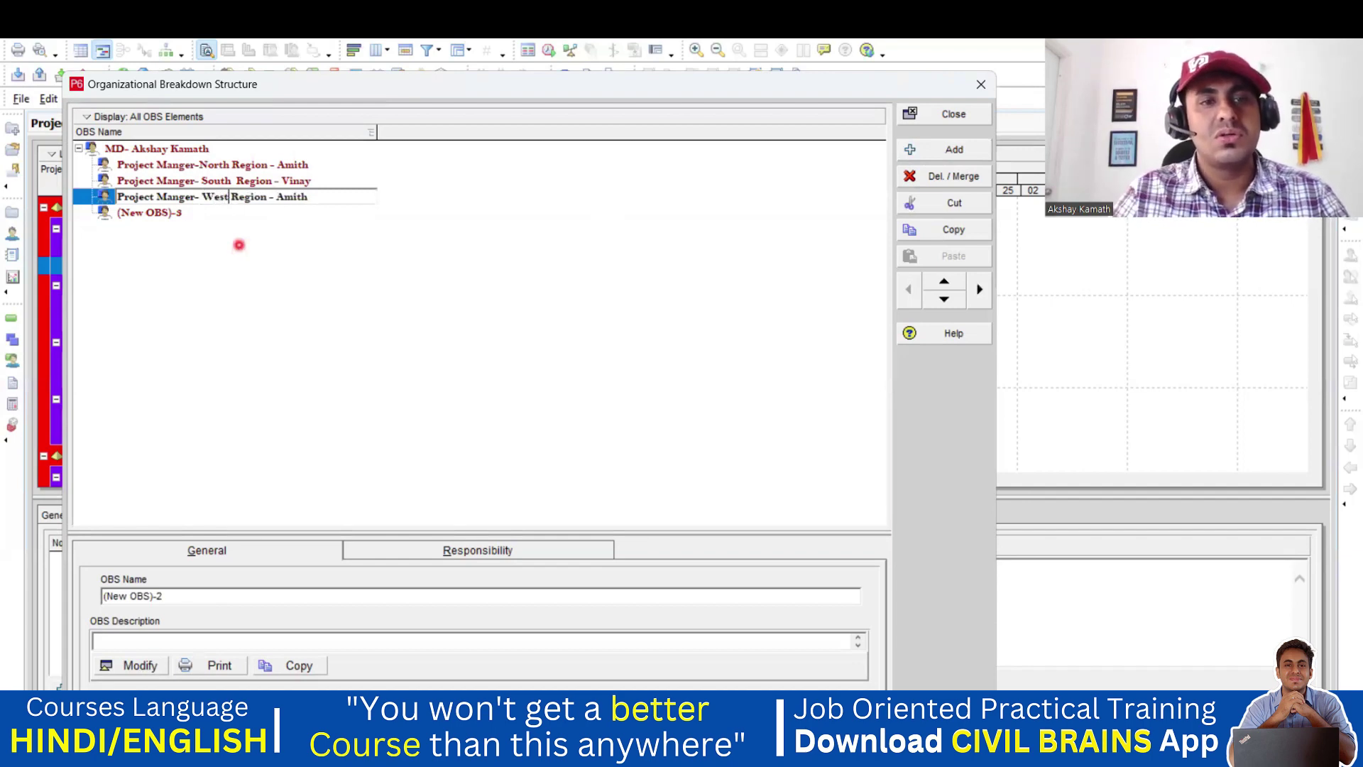
# - Replace the person's name at the end of the West Region element with the West manager's first name
pyautogui.click(306, 199)
pyautogui.press('BackSpace')
pyautogui.press('BackSpace')
pyautogui.press('BackSpace')
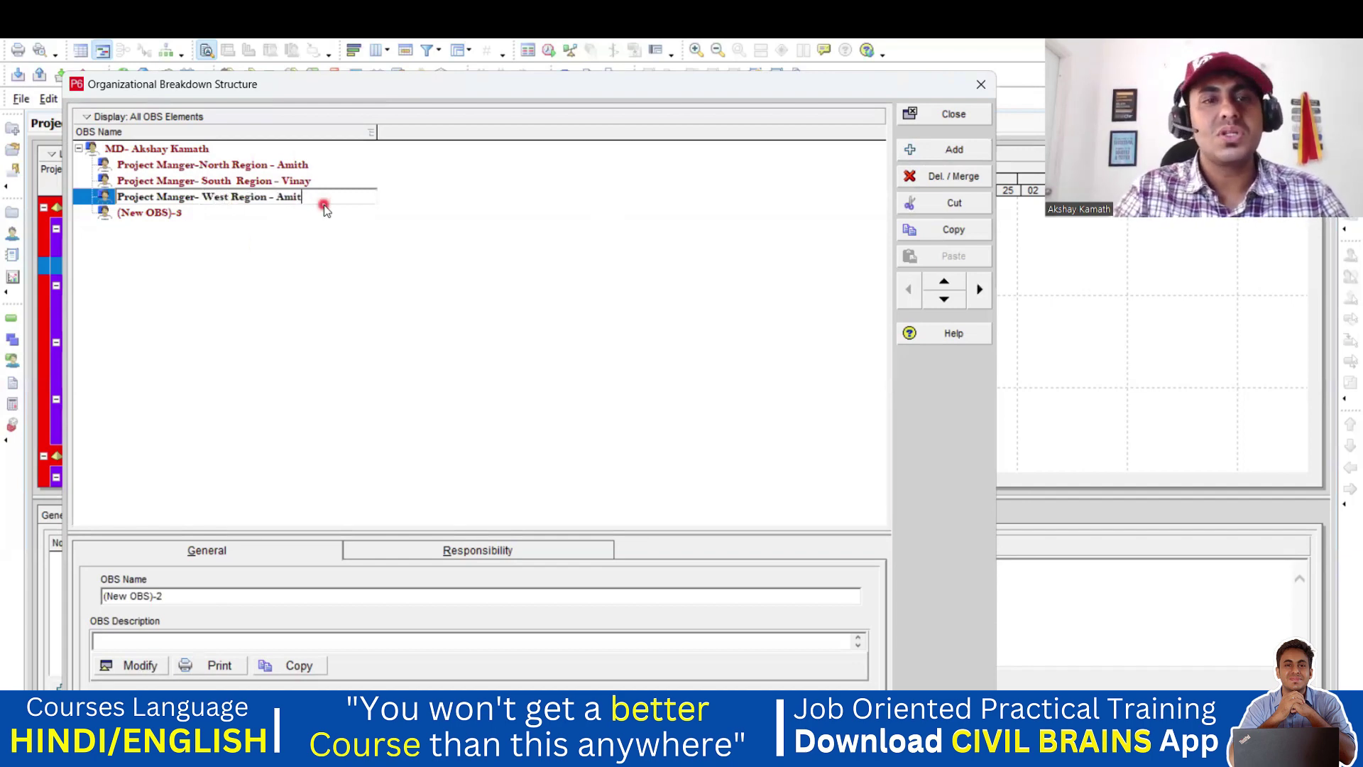
pyautogui.press('BackSpace')
pyautogui.press('BackSpace')
pyautogui.write('Vushal')
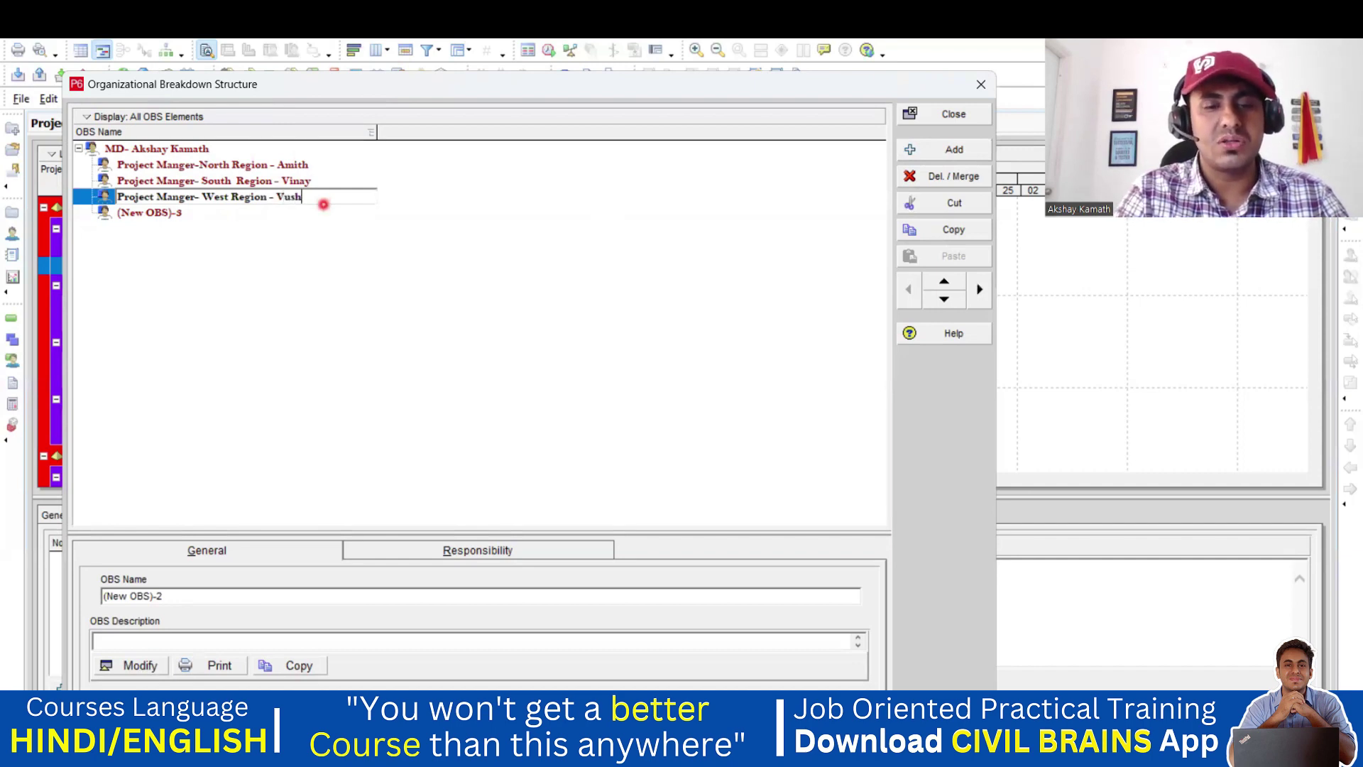
pyautogui.press('BackSpace')
pyautogui.press('BackSpace')
pyautogui.press('BackSpace')
pyautogui.press('BackSpace')
pyautogui.press('BackSpace')
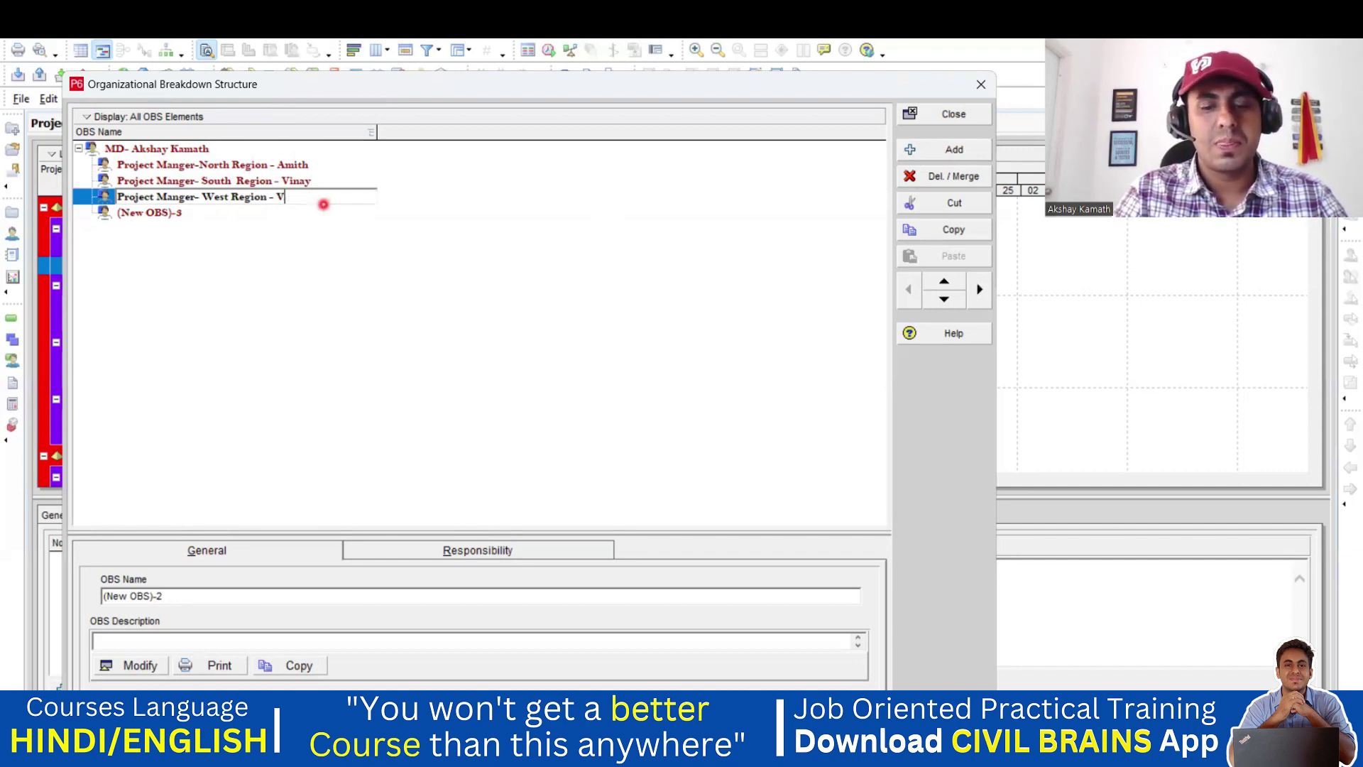
pyautogui.write('ishal')
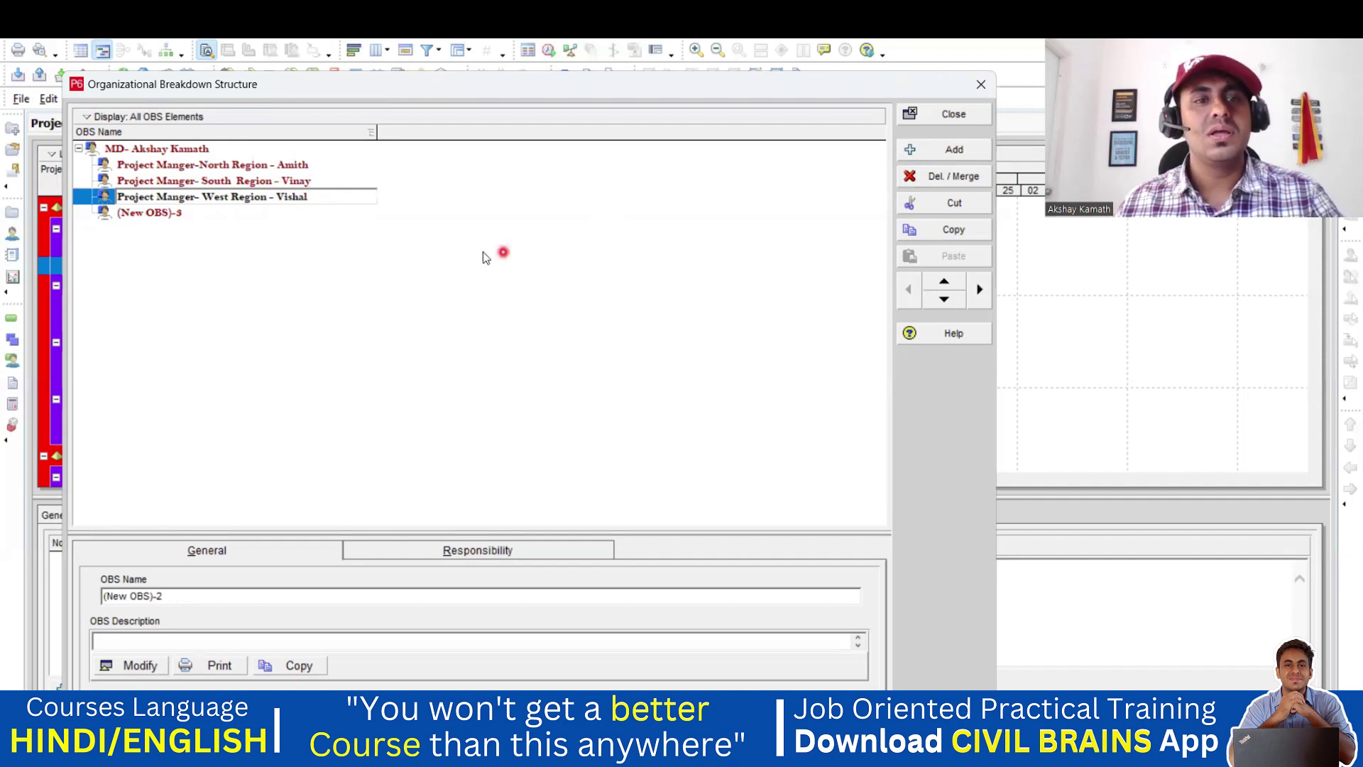
# - Paste the copied project manager name into the fourth OBS element and change its region to "East"
pyautogui.click(269, 214)
pyautogui.click(266, 213)
pyautogui.write('Project Manger-North Region - Amith')
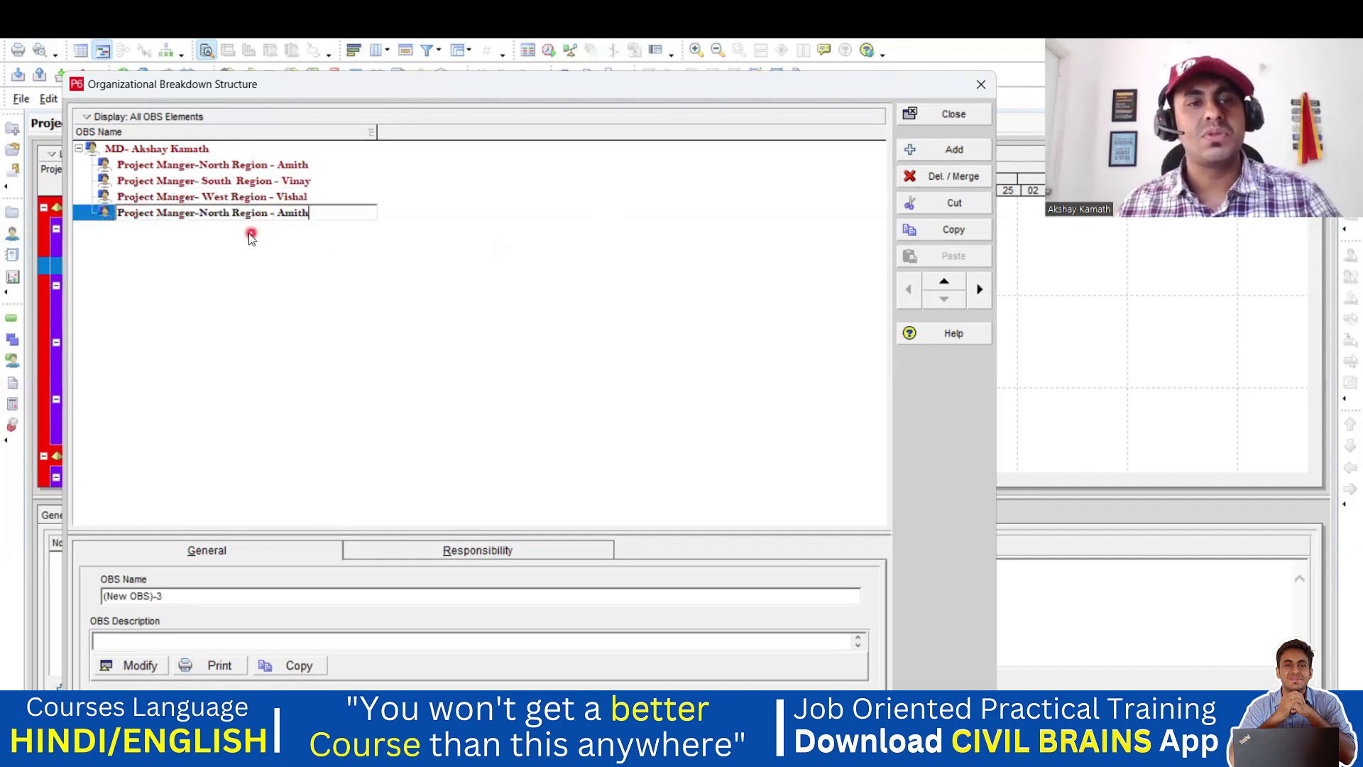
pyautogui.click(231, 217)
pyautogui.press('BackSpace')
pyautogui.press('BackSpace')
pyautogui.press('BackSpace')
pyautogui.press('BackSpace')
pyautogui.press('BackSpace')
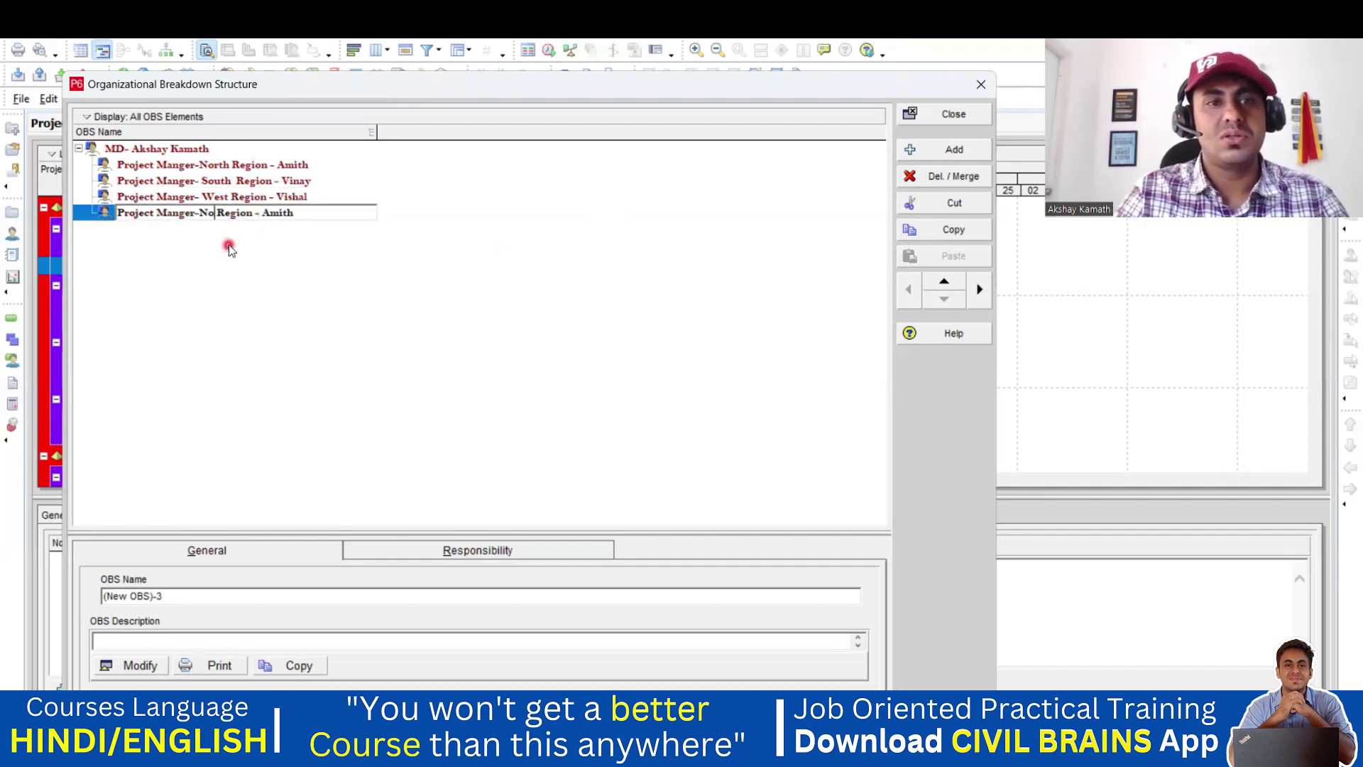
pyautogui.write('East')
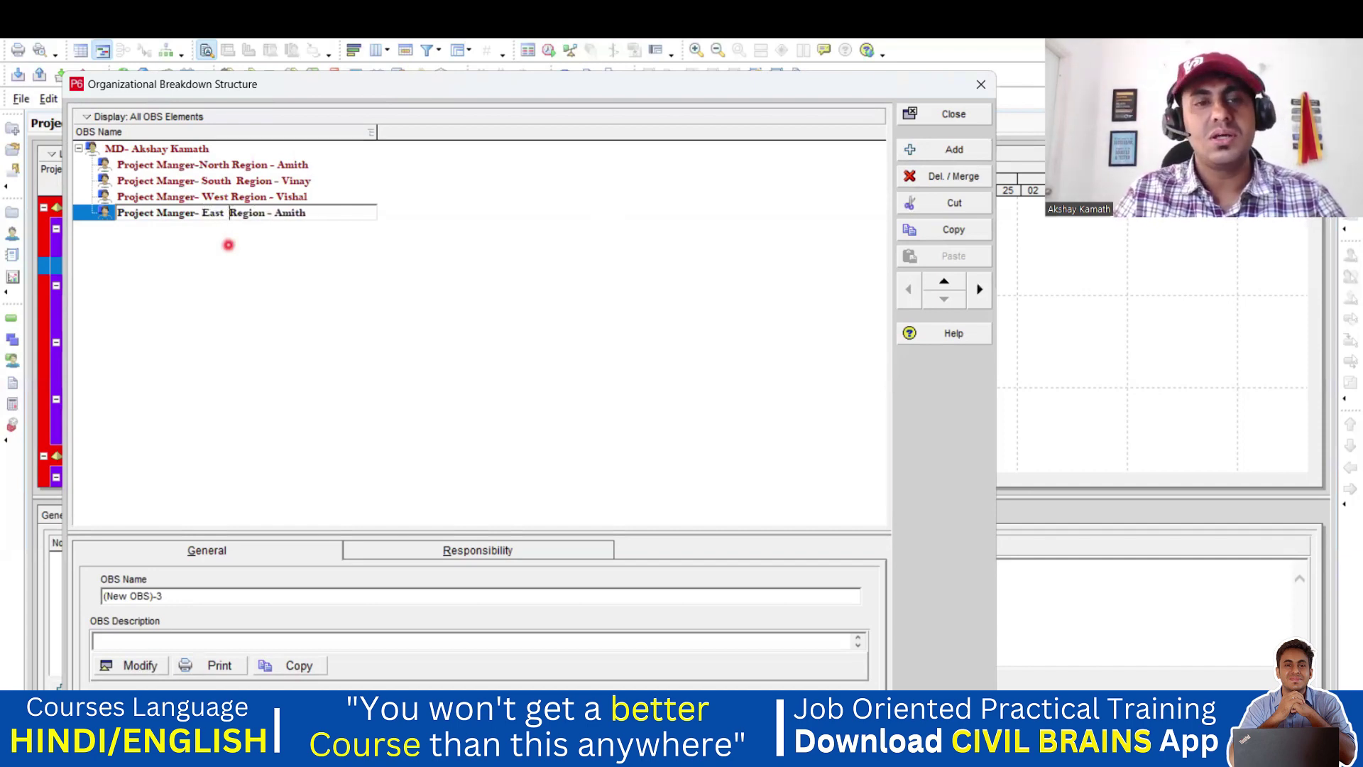
# - Replace the person's name at the end of the East Region element with the East manager's first name
pyautogui.press('Right')
pyautogui.press('Right')
pyautogui.press('BackSpace')
pyautogui.press('BackSpace')
pyautogui.press('BackSpace')
pyautogui.press('BackSpace')
pyautogui.press('BackSpace')
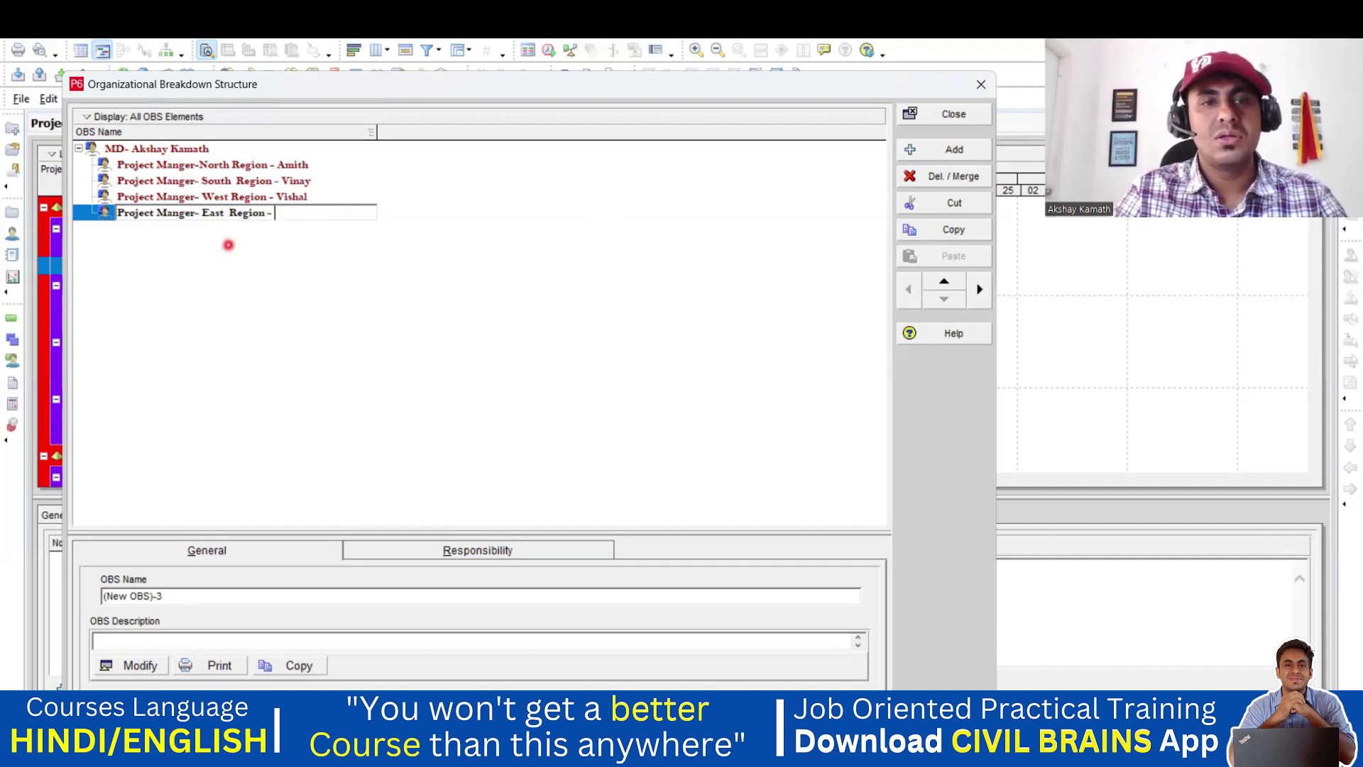
pyautogui.write('Prateek')
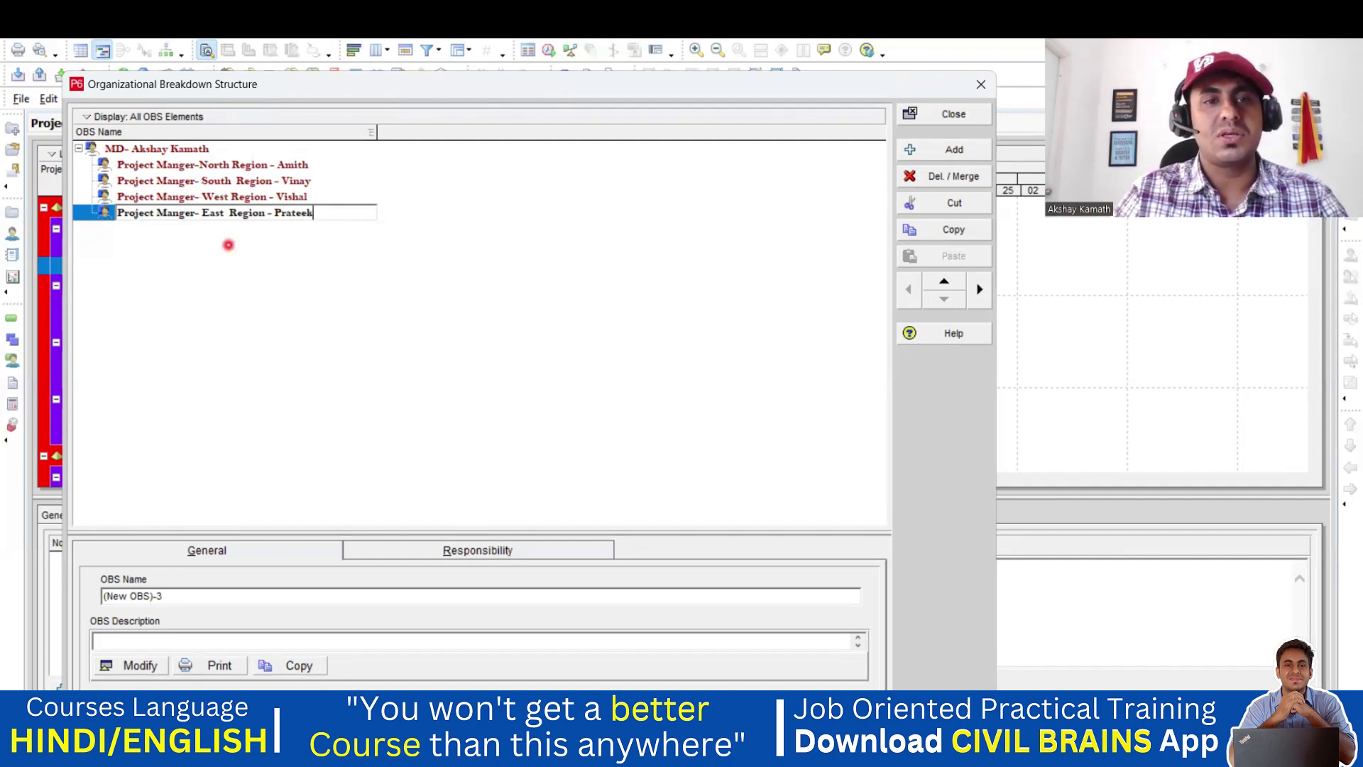
pyautogui.click(228, 245)
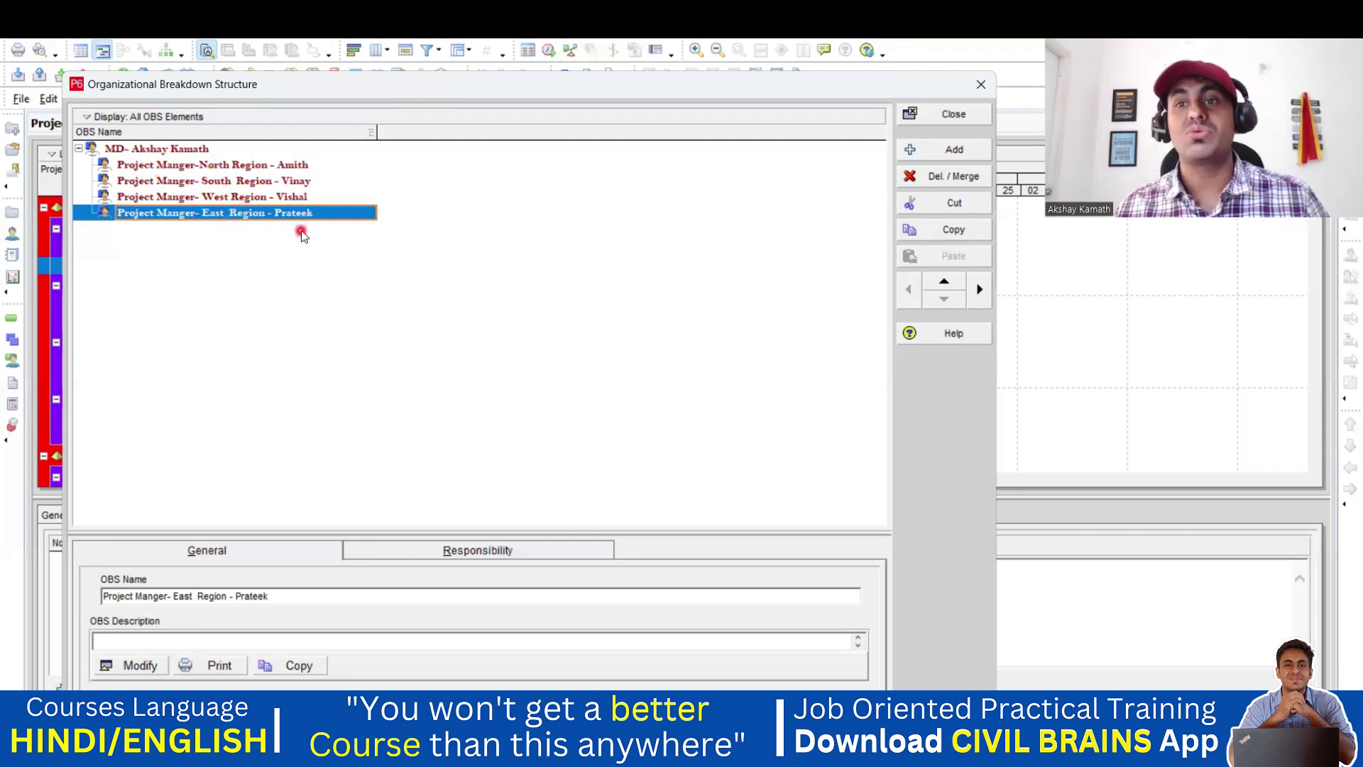
# - Add two OBS elements after the North Region project manager and indent both one level beneath that manager
pyautogui.click(194, 168)
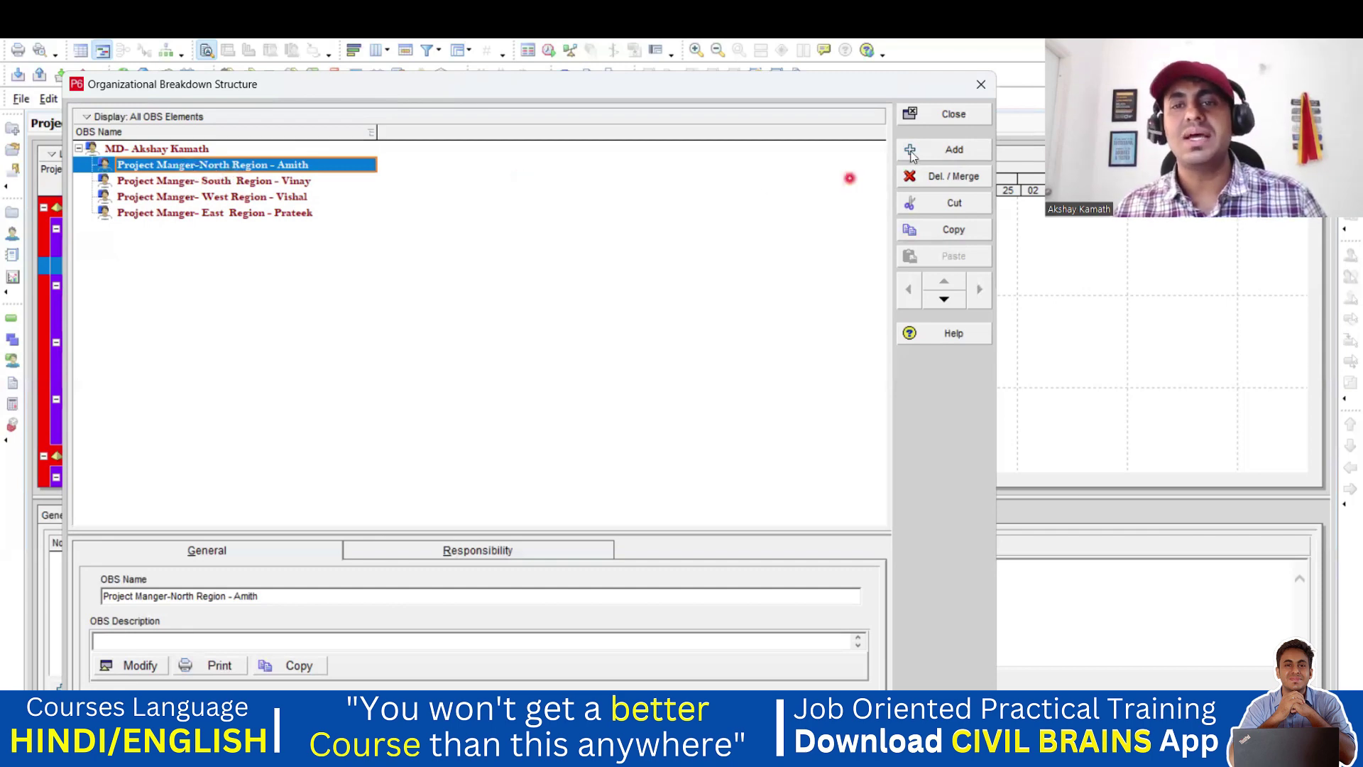
pyautogui.click(953, 149)
pyautogui.click(954, 149)
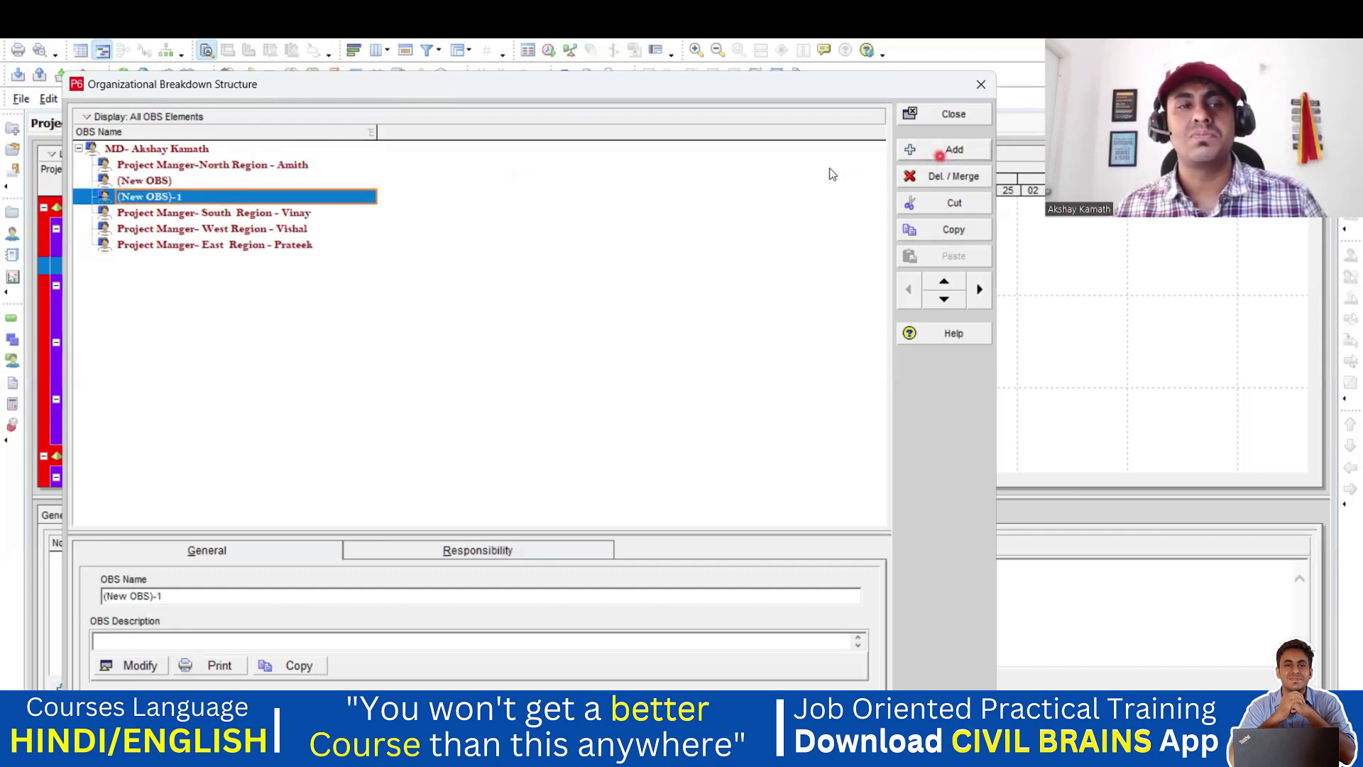
pyautogui.click(163, 181)
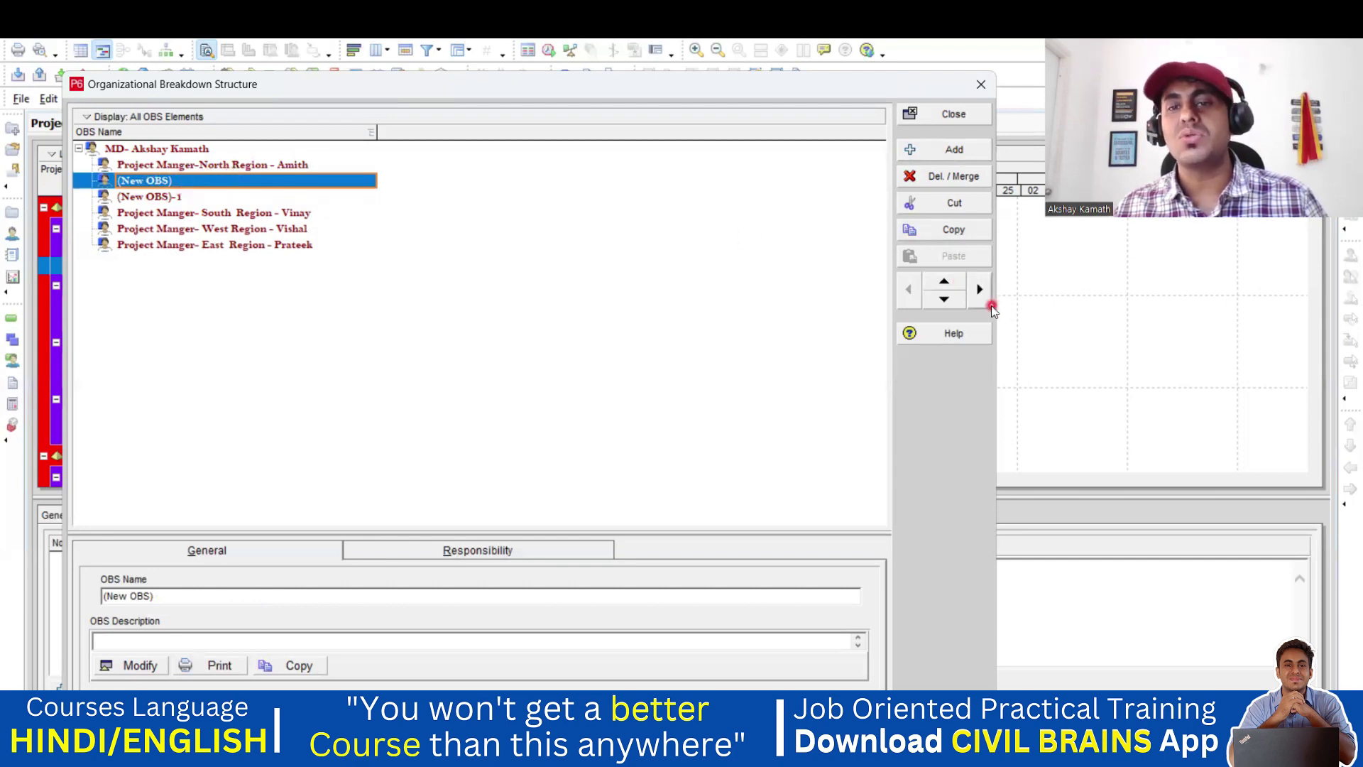
pyautogui.click(980, 290)
pyautogui.click(199, 197)
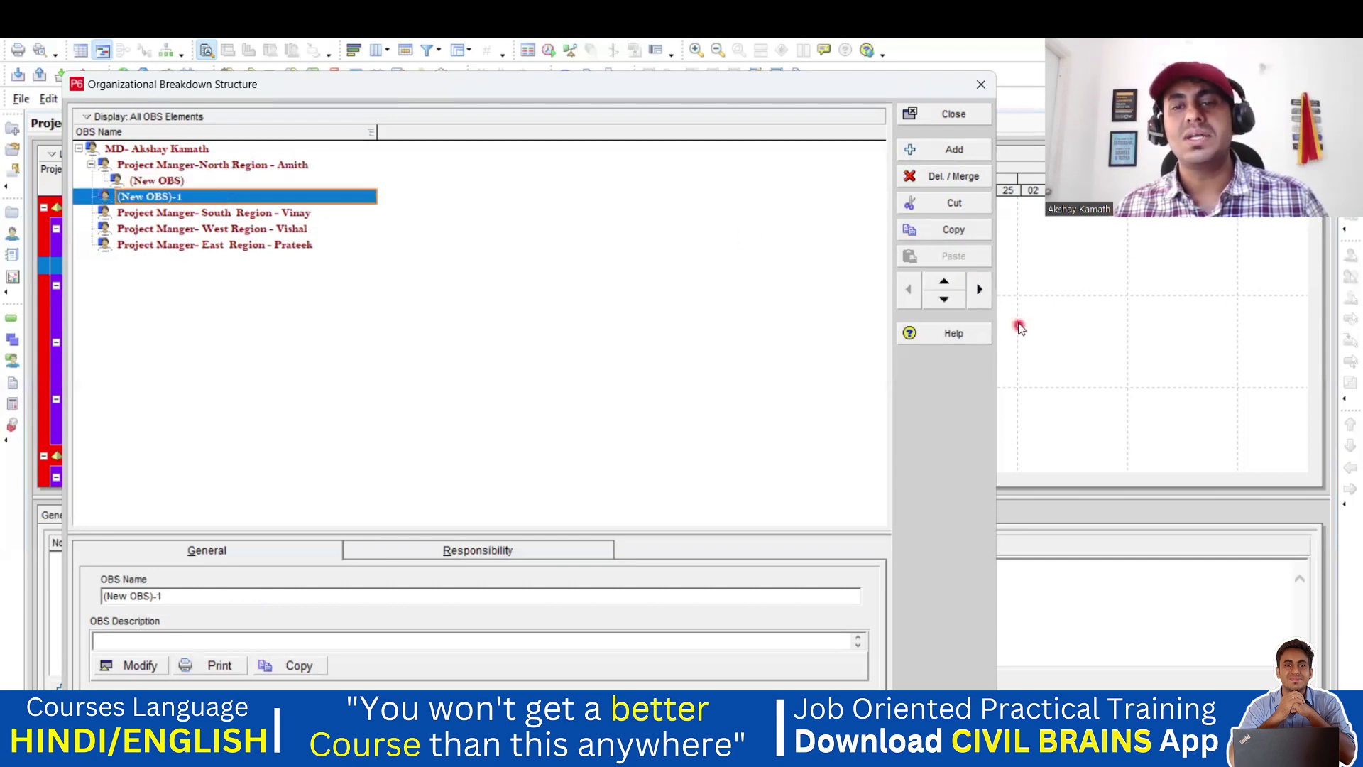
pyautogui.click(985, 298)
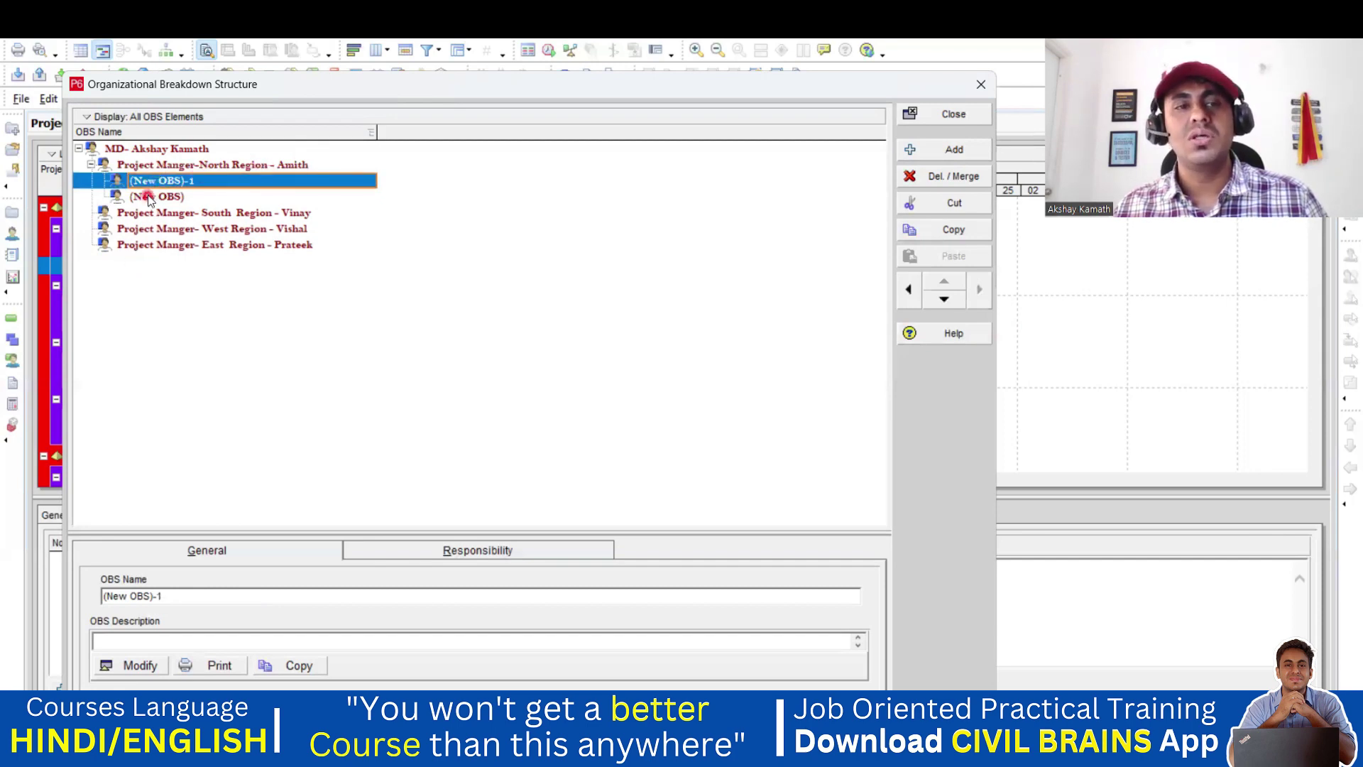
# - Name the first element under the North Region "Sr. Site Engineer-" followed by the site engineer's first name
pyautogui.click(203, 182)
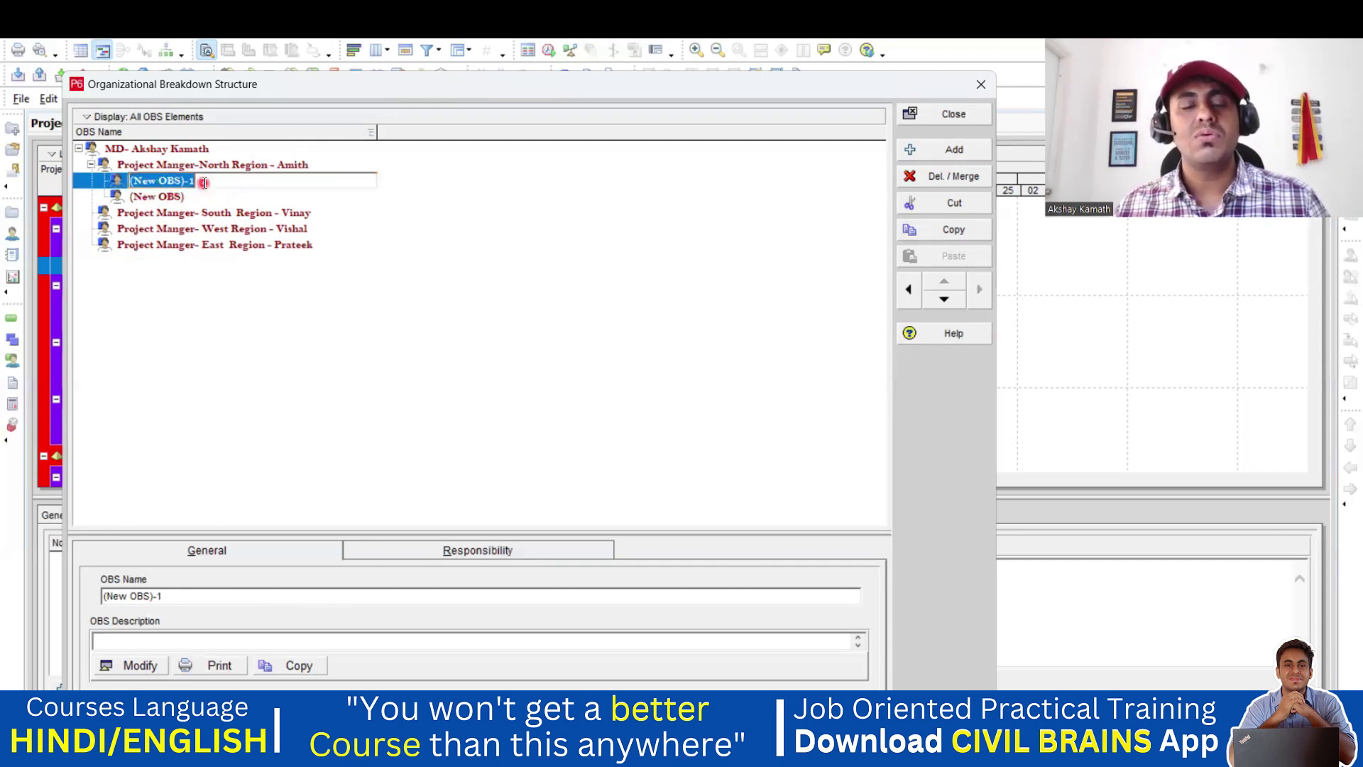
pyautogui.press('BackSpace')
pyautogui.write('Sr. ')
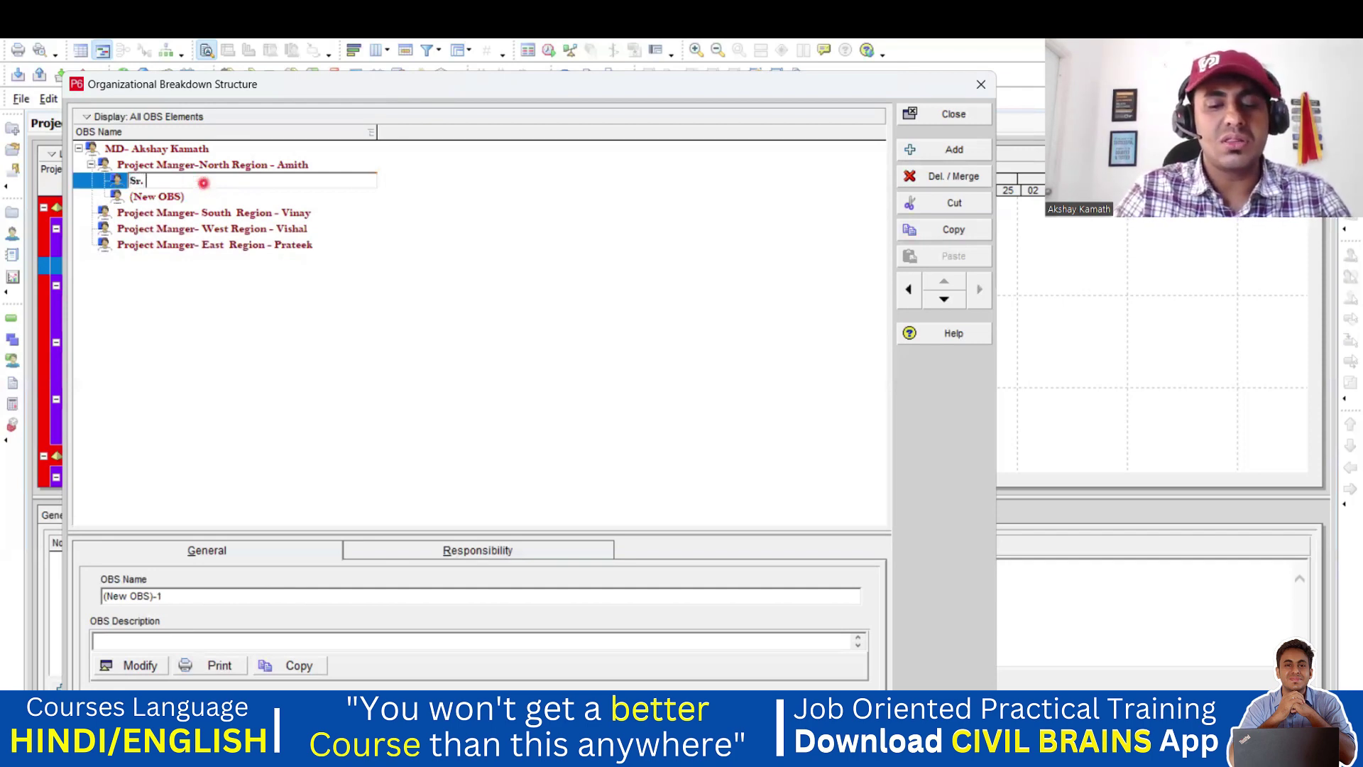
pyautogui.write('Site E')
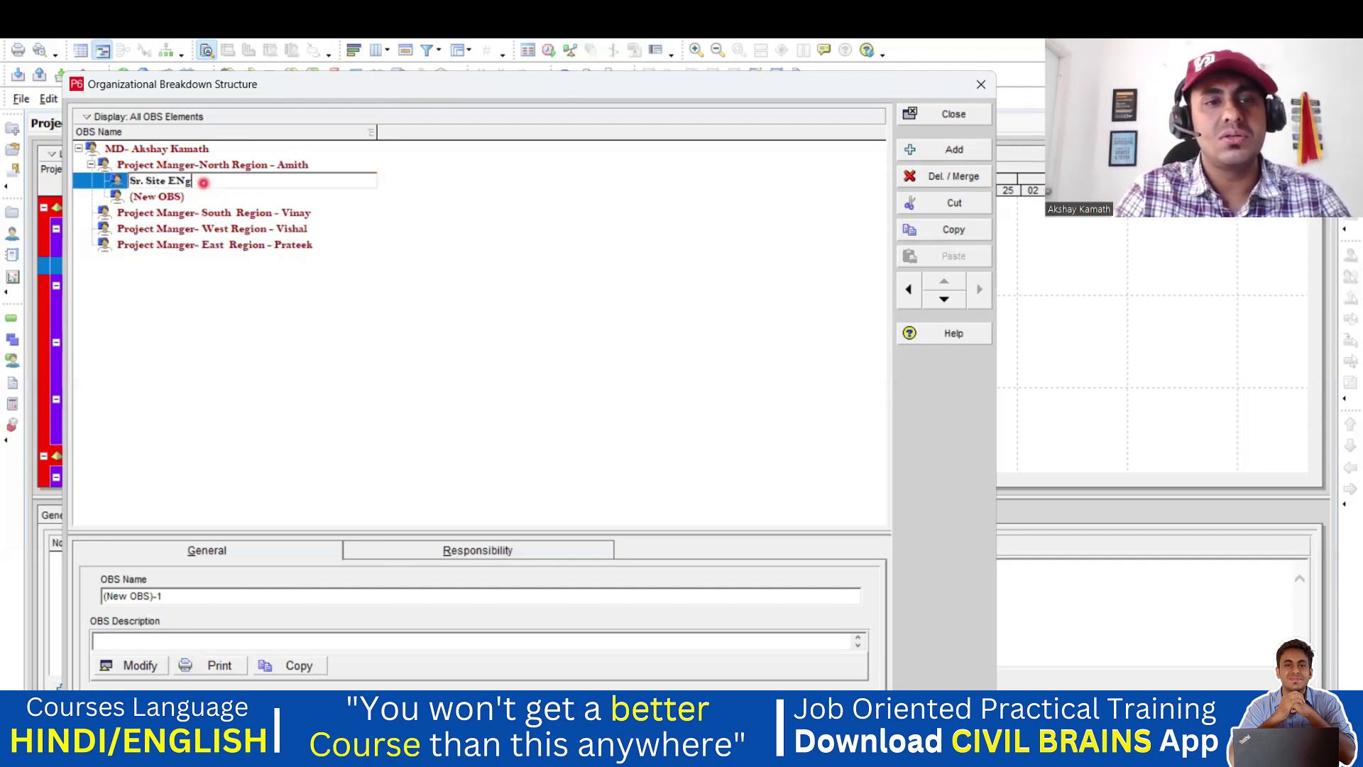
pyautogui.write('ngineer')
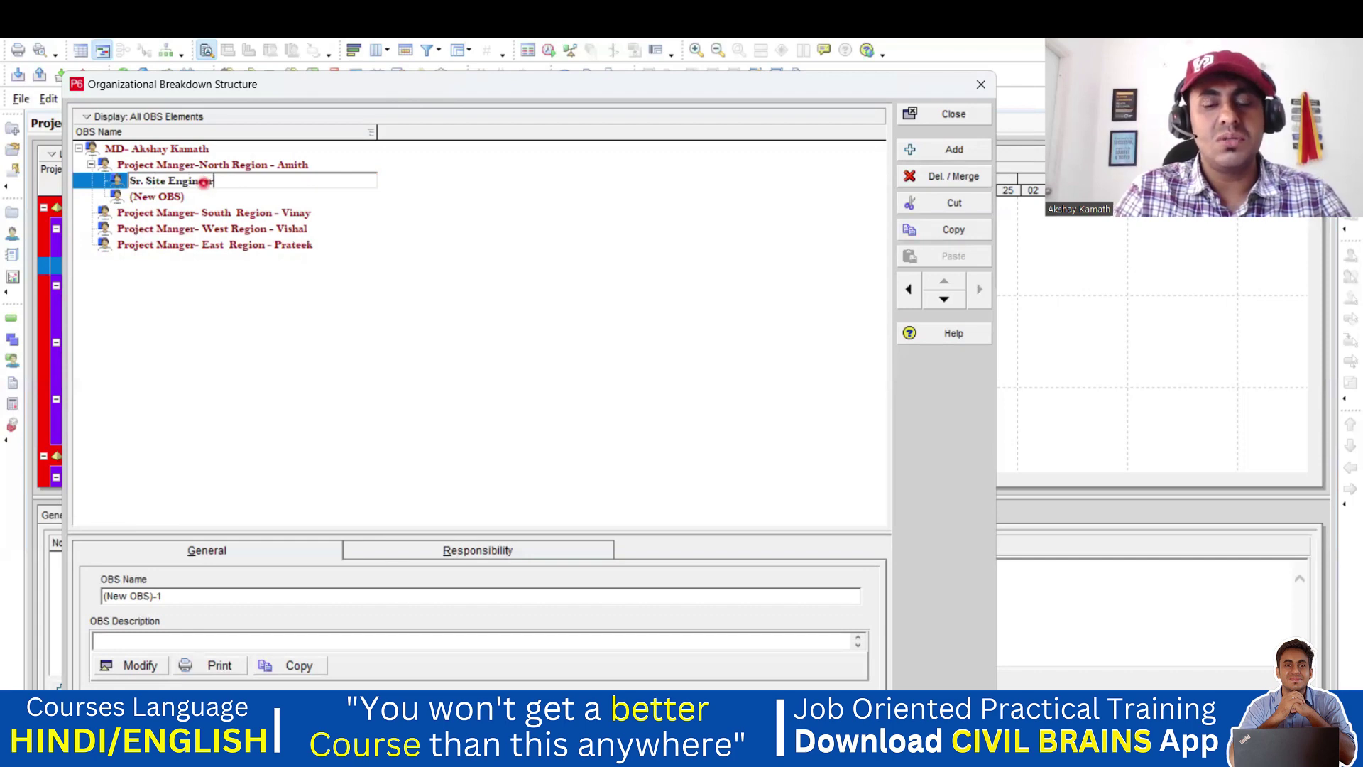
pyautogui.write('- Gautham')
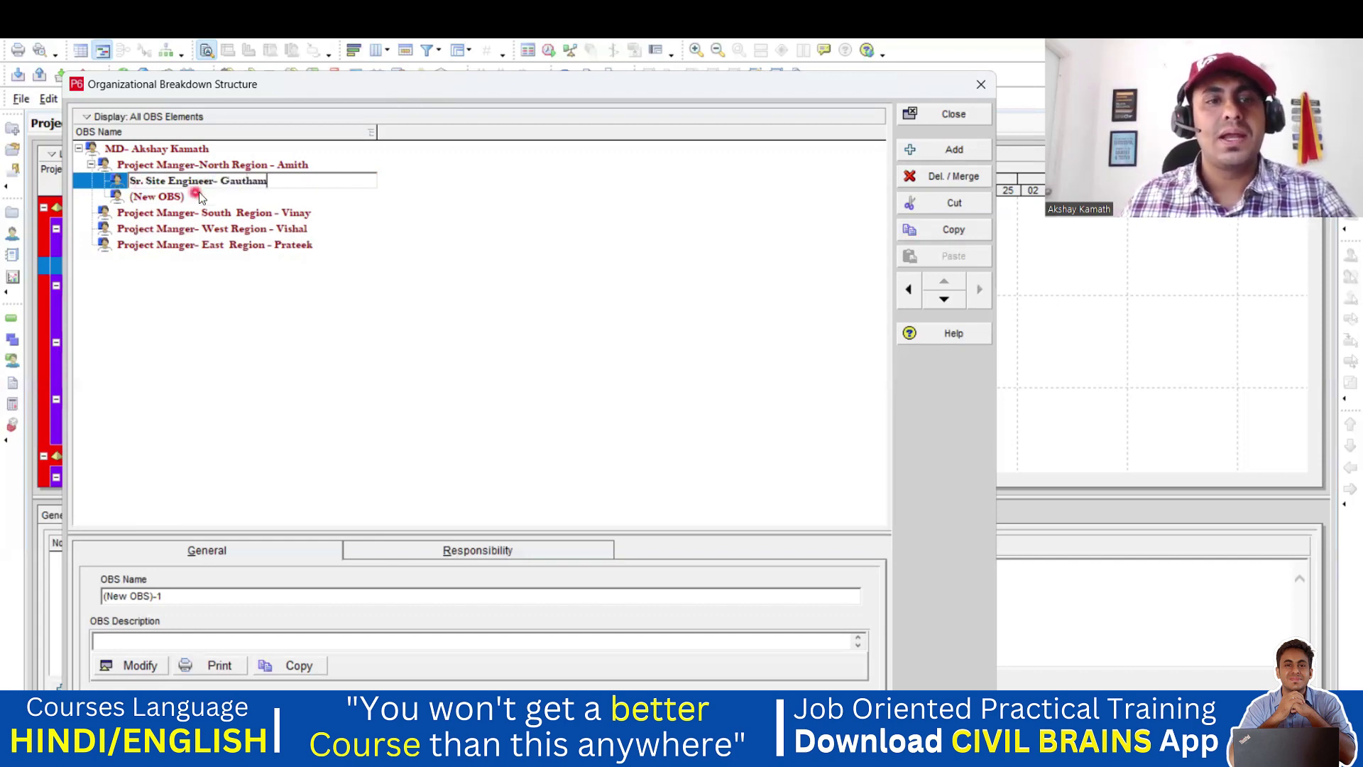
# - Name the second element under the North Region "Sr. Quality Engineer-" followed by the quality engineer's first name
pyautogui.click(200, 194)
pyautogui.write('S')
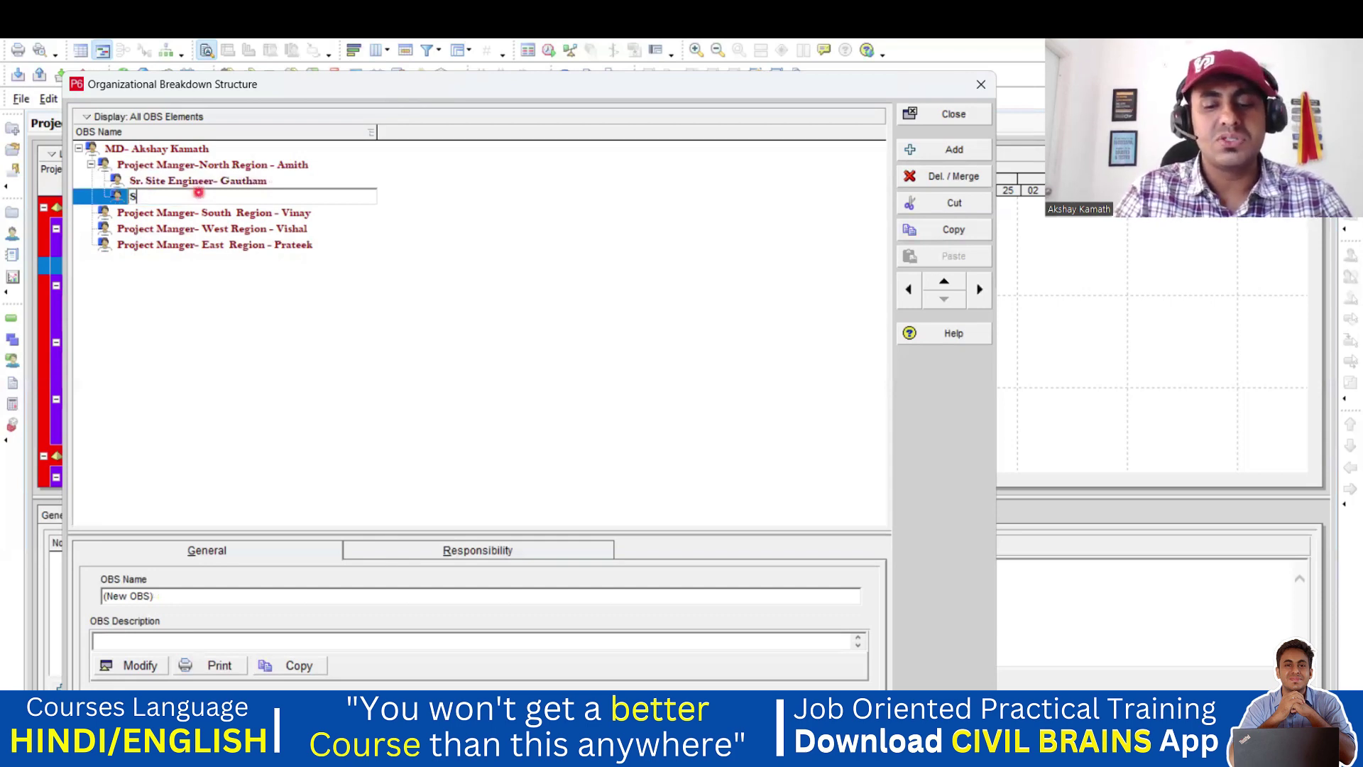
pyautogui.write('r. quality')
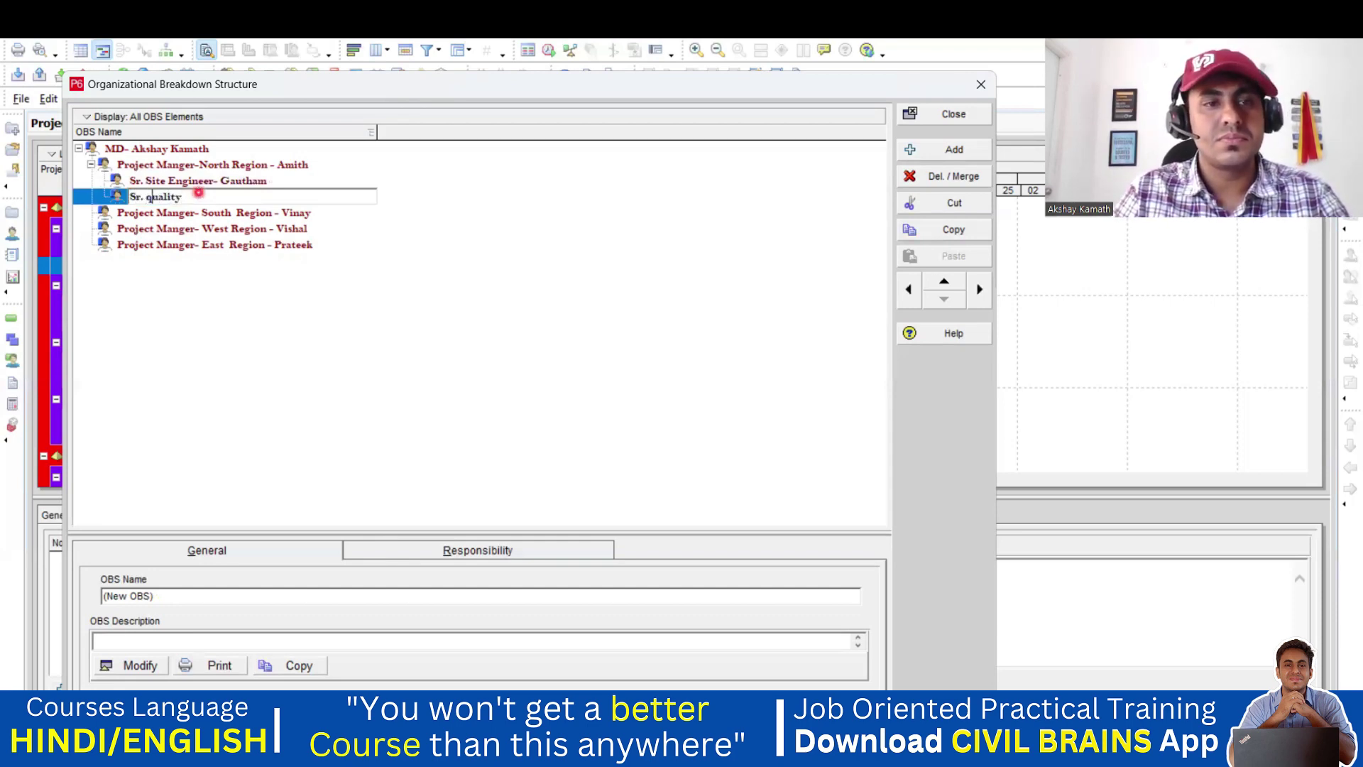
pyautogui.press('BackSpace')
pyautogui.write('Quality')
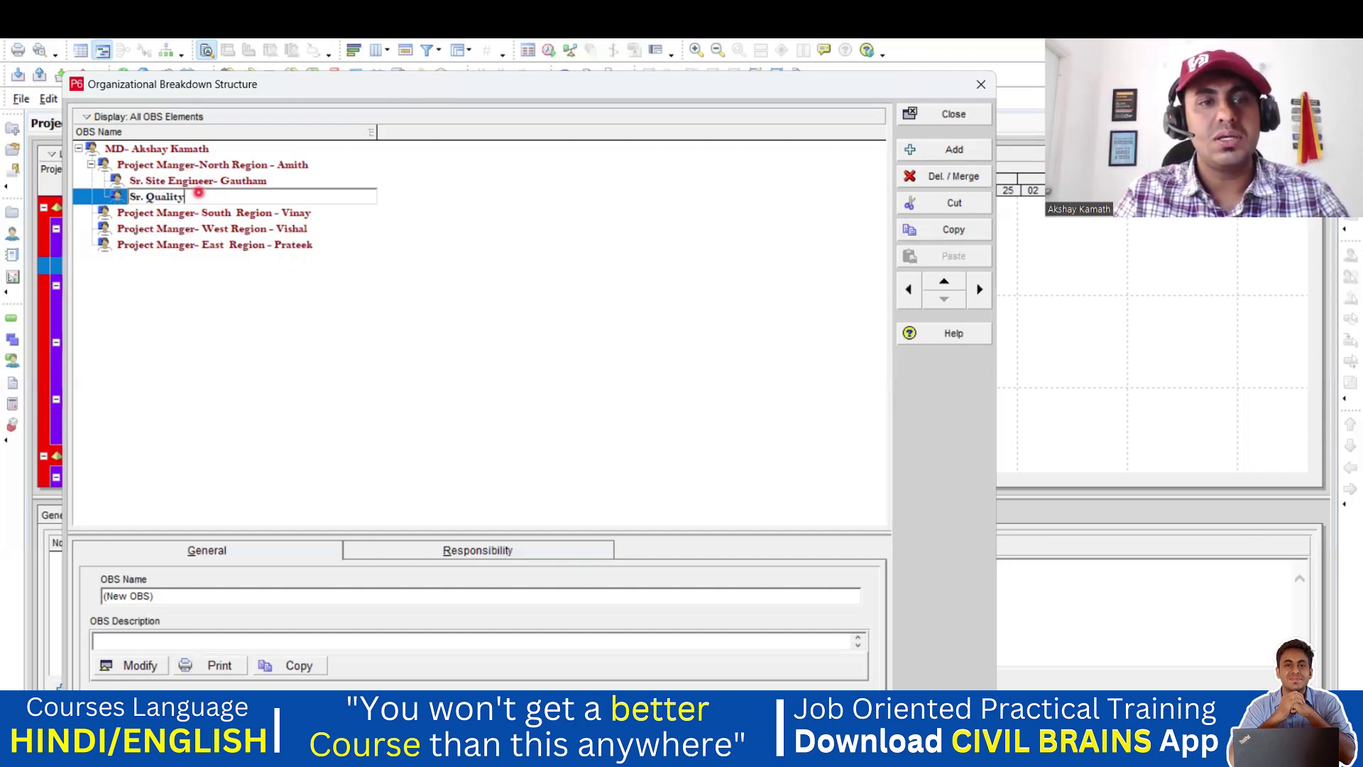
pyautogui.write(' Engineer')
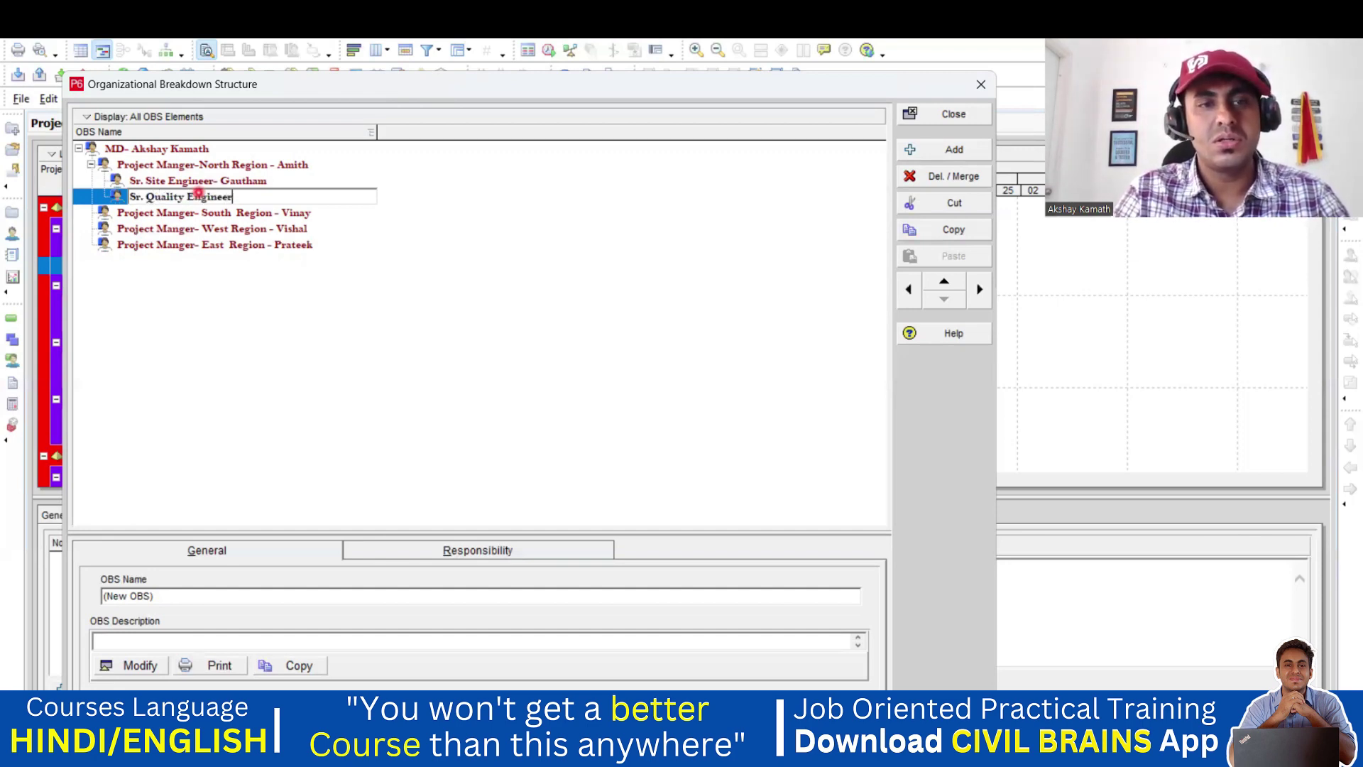
pyautogui.write('-')
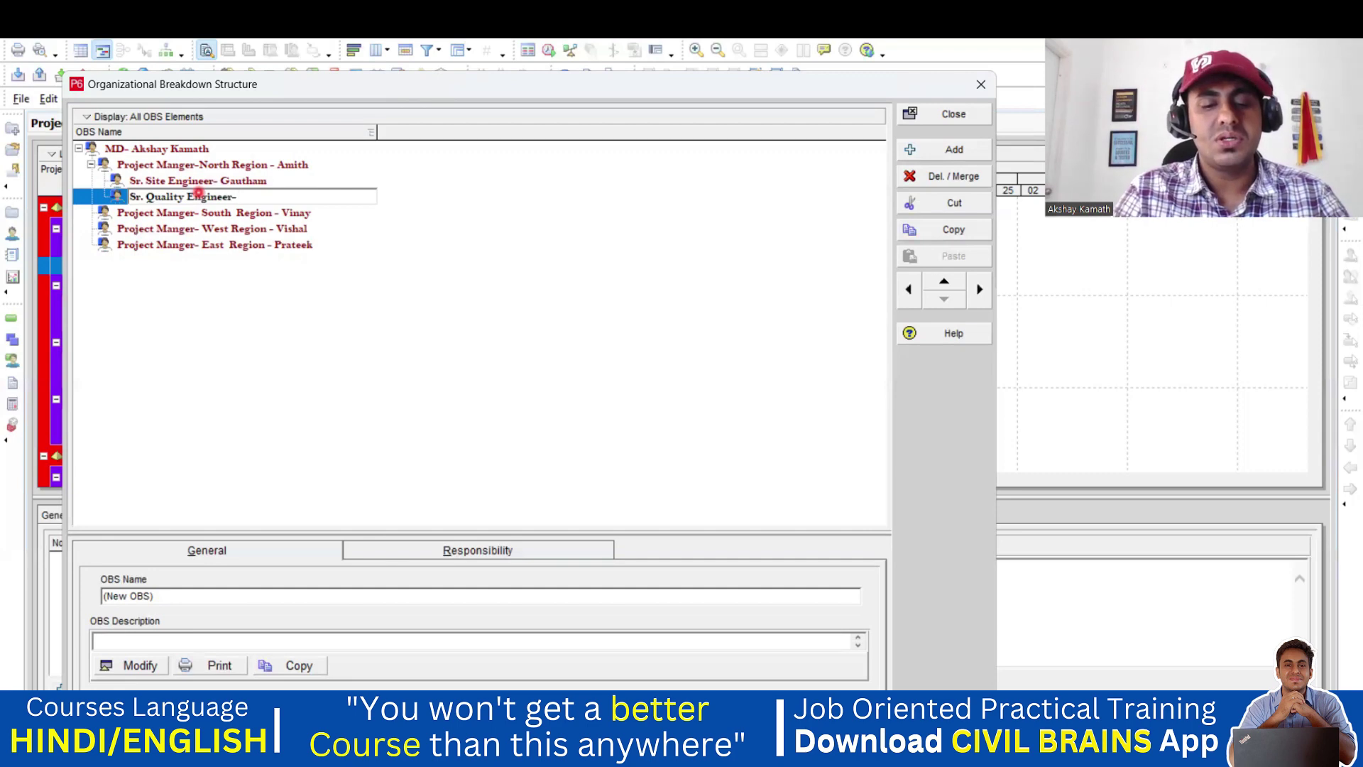
pyautogui.write(' Shekar')
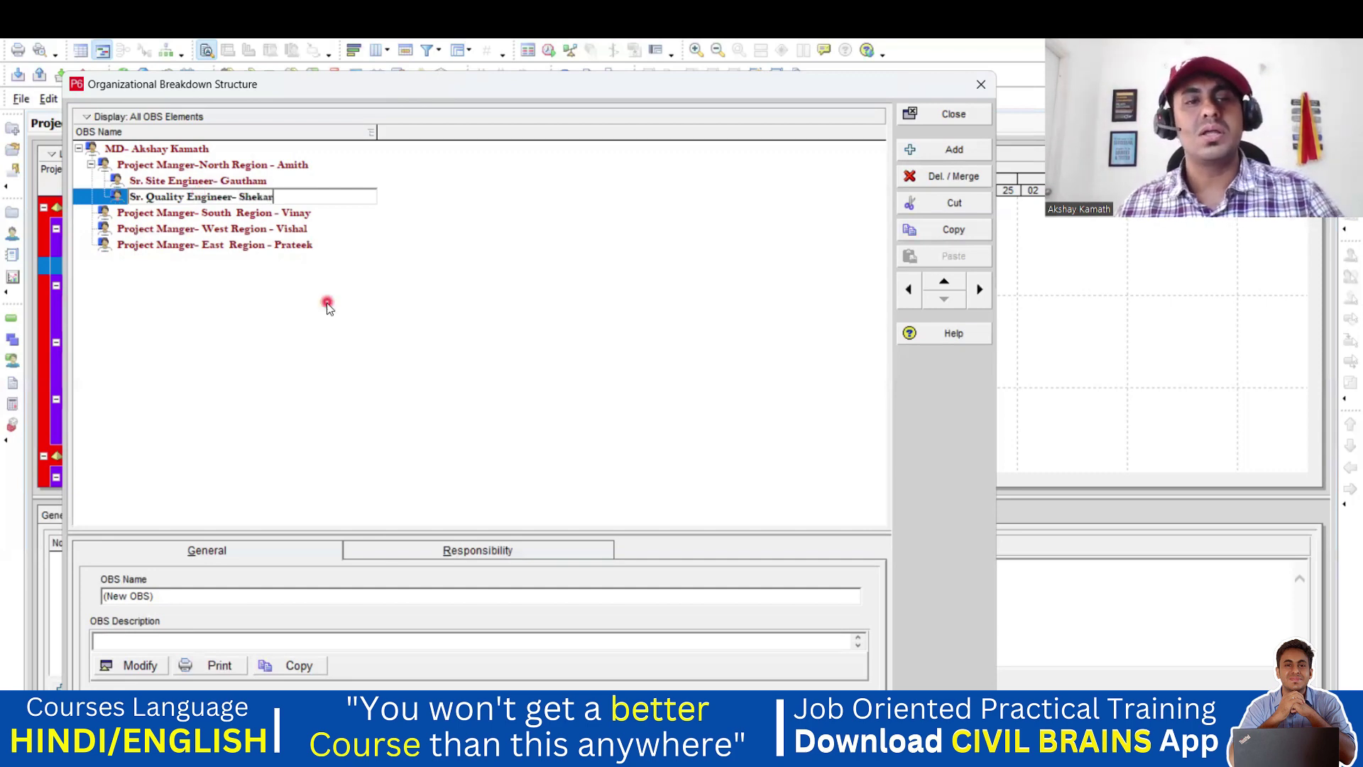
pyautogui.press('Return')
# - Add two OBS elements after the South Region project manager and indent both one level beneath that manager
pyautogui.click(190, 215)
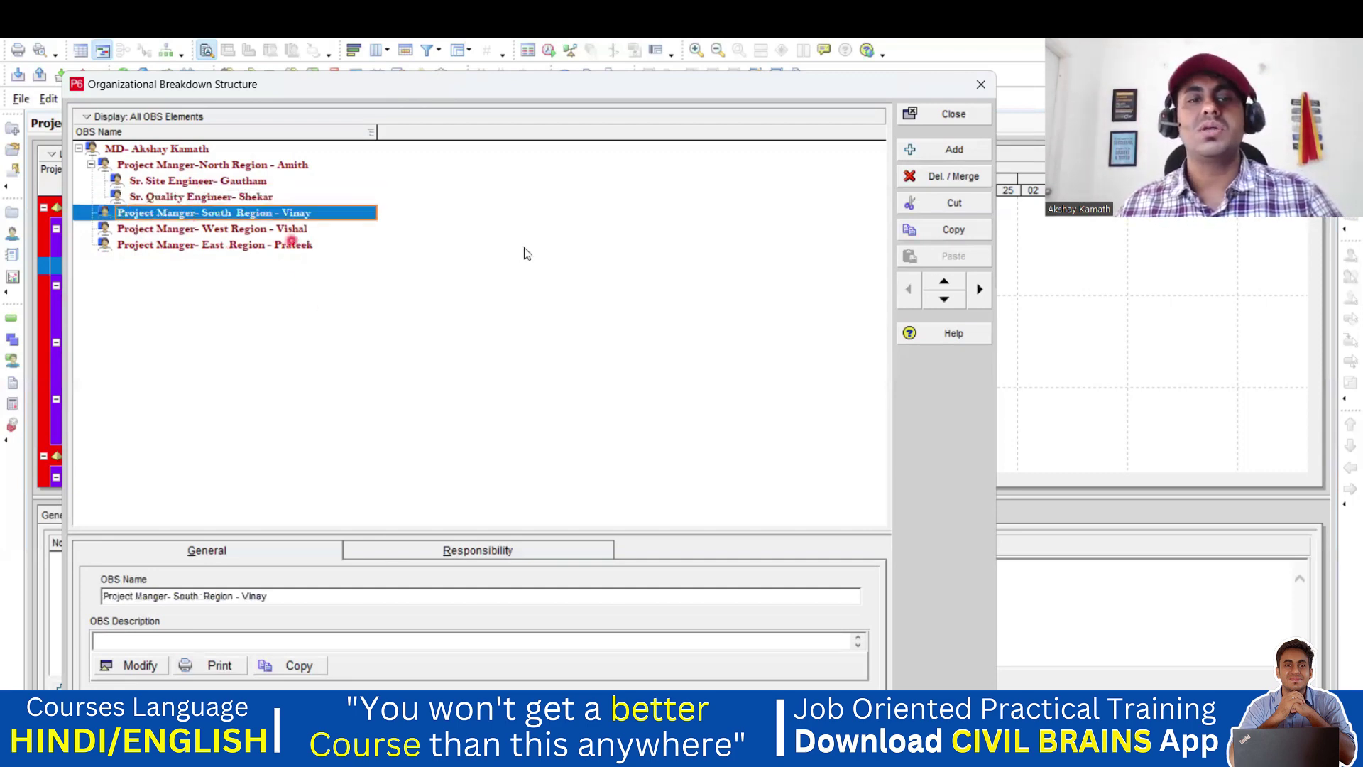
pyautogui.doubleClick(968, 157)
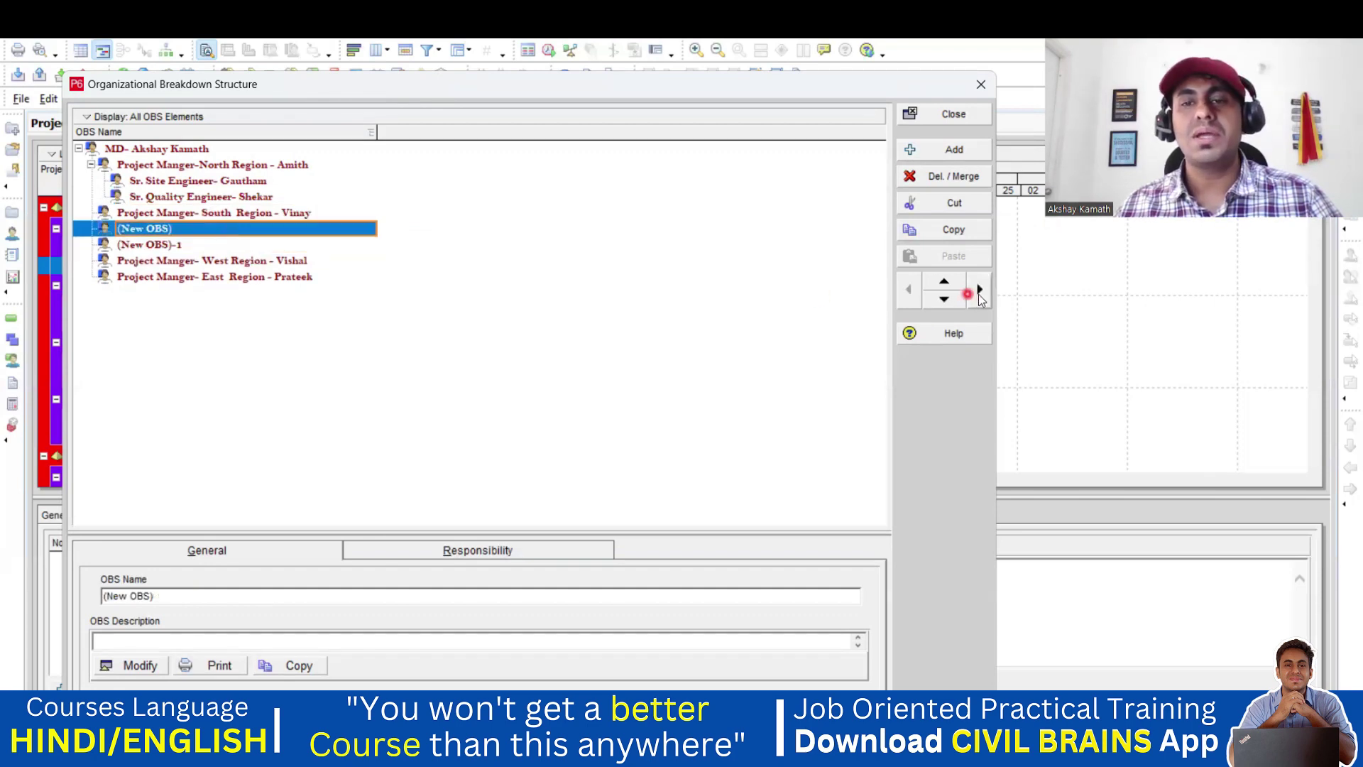
pyautogui.click(978, 291)
pyautogui.click(255, 246)
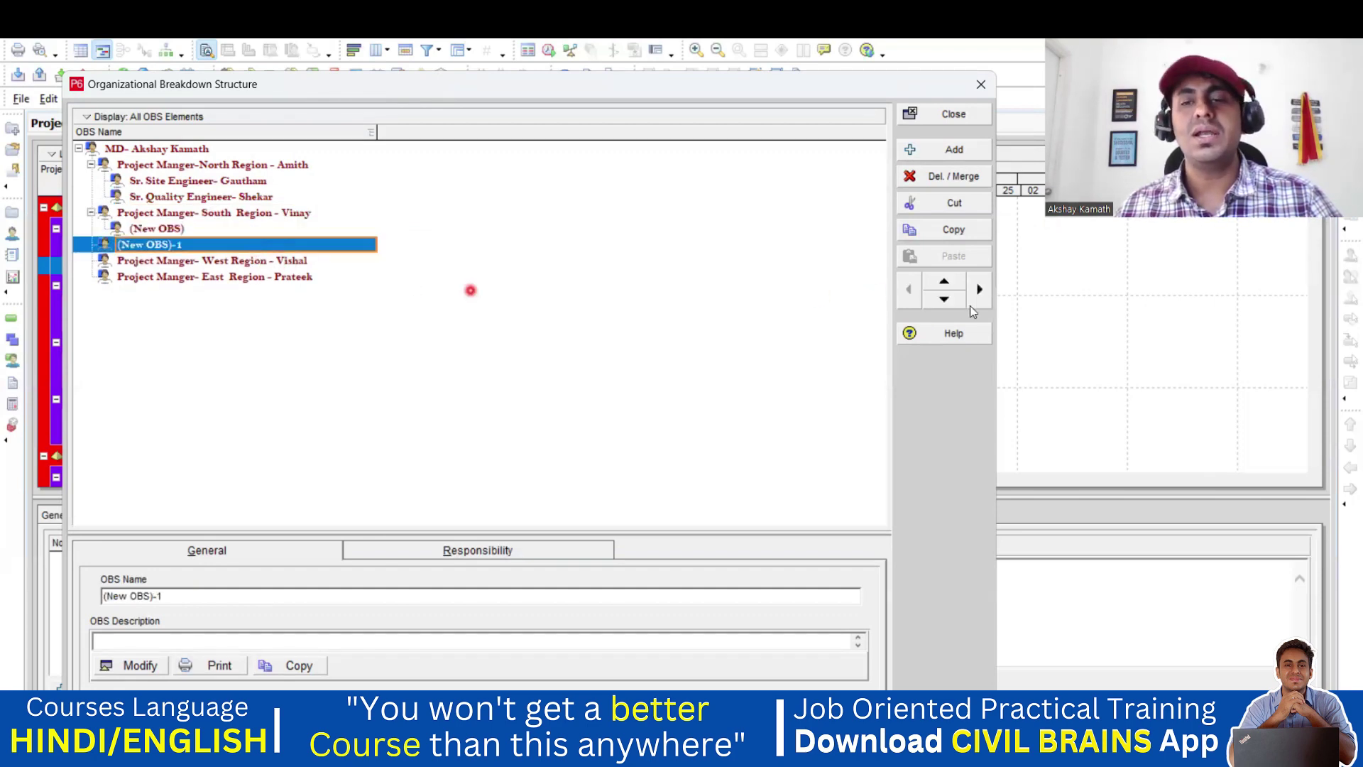
pyautogui.click(979, 289)
# - Copy the North Region's Sr. Site Engineer name into the first new element under the South Region
pyautogui.click(240, 179)
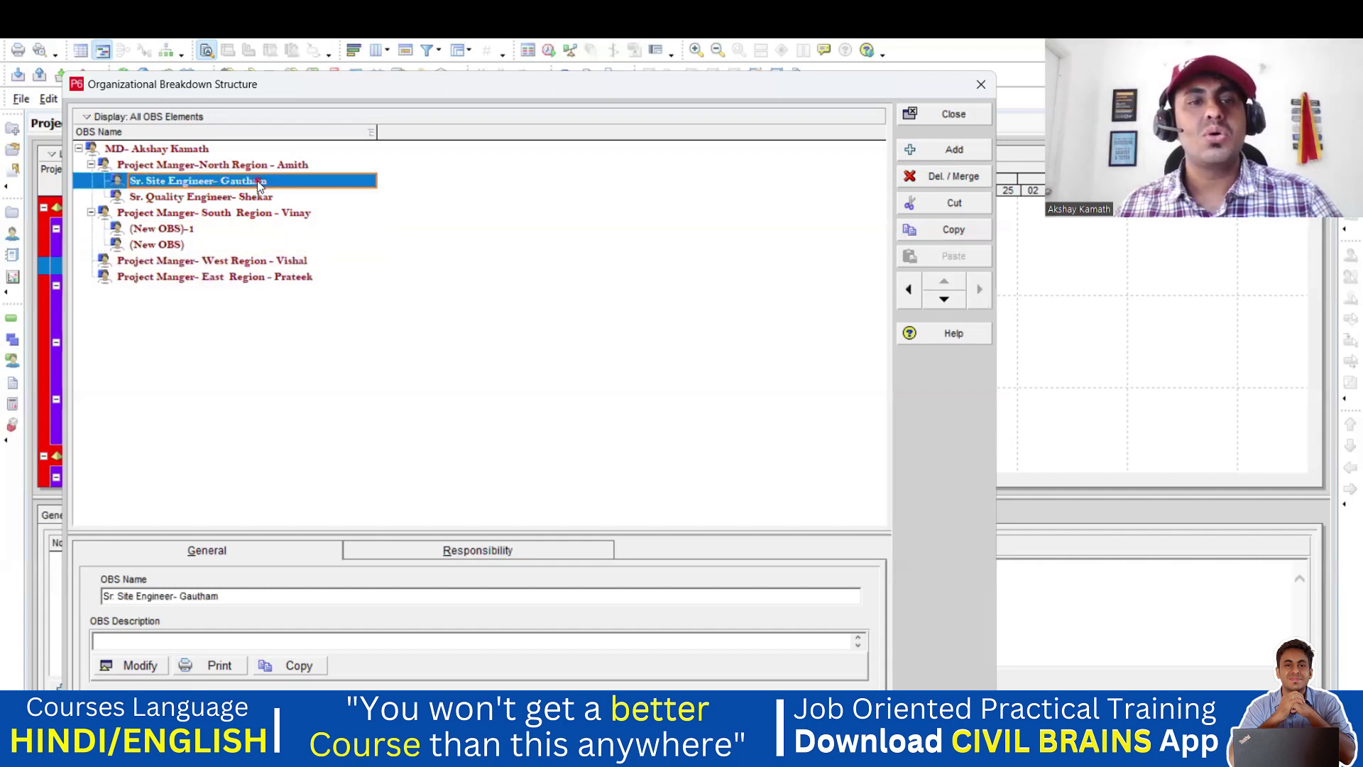
pyautogui.click(242, 179)
pyautogui.hotkey('ctrl', 'c')
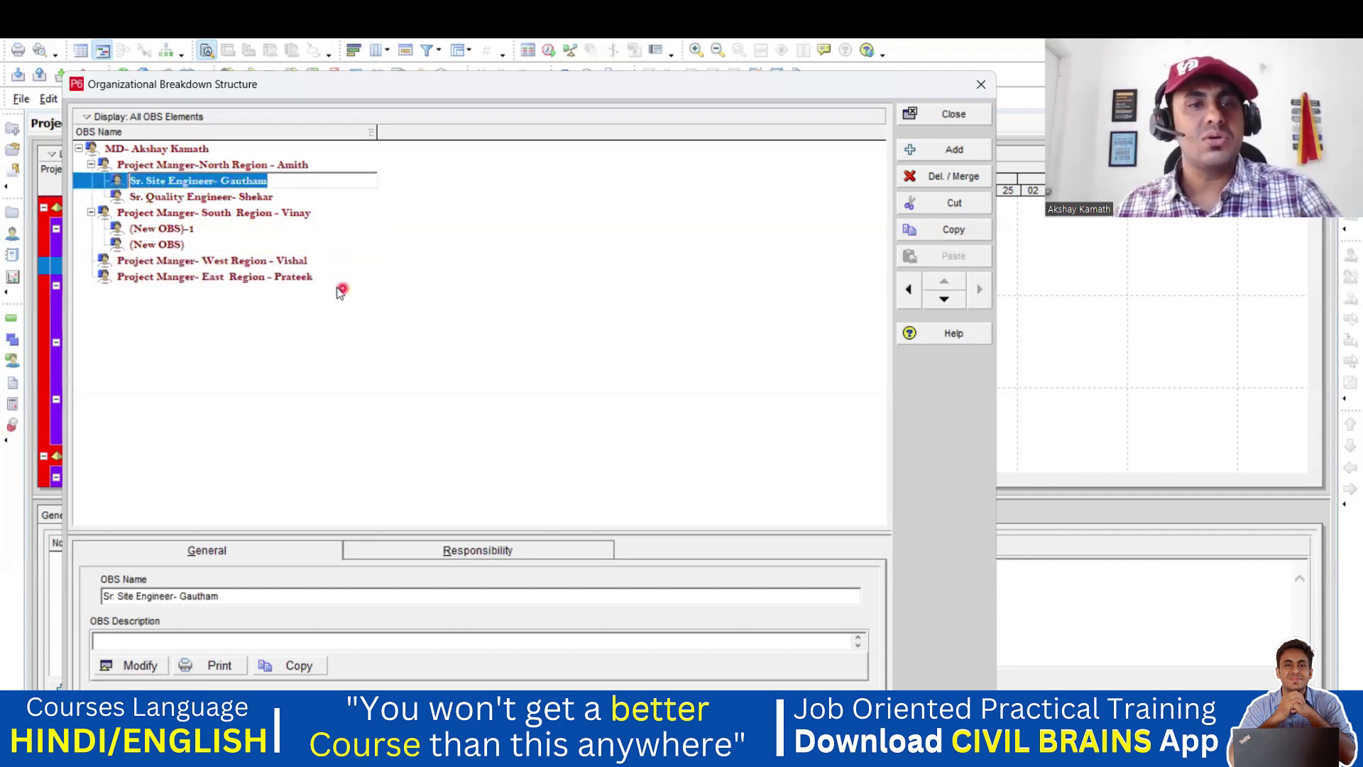
pyautogui.click(204, 230)
pyautogui.hotkey('ctrl', 'v')
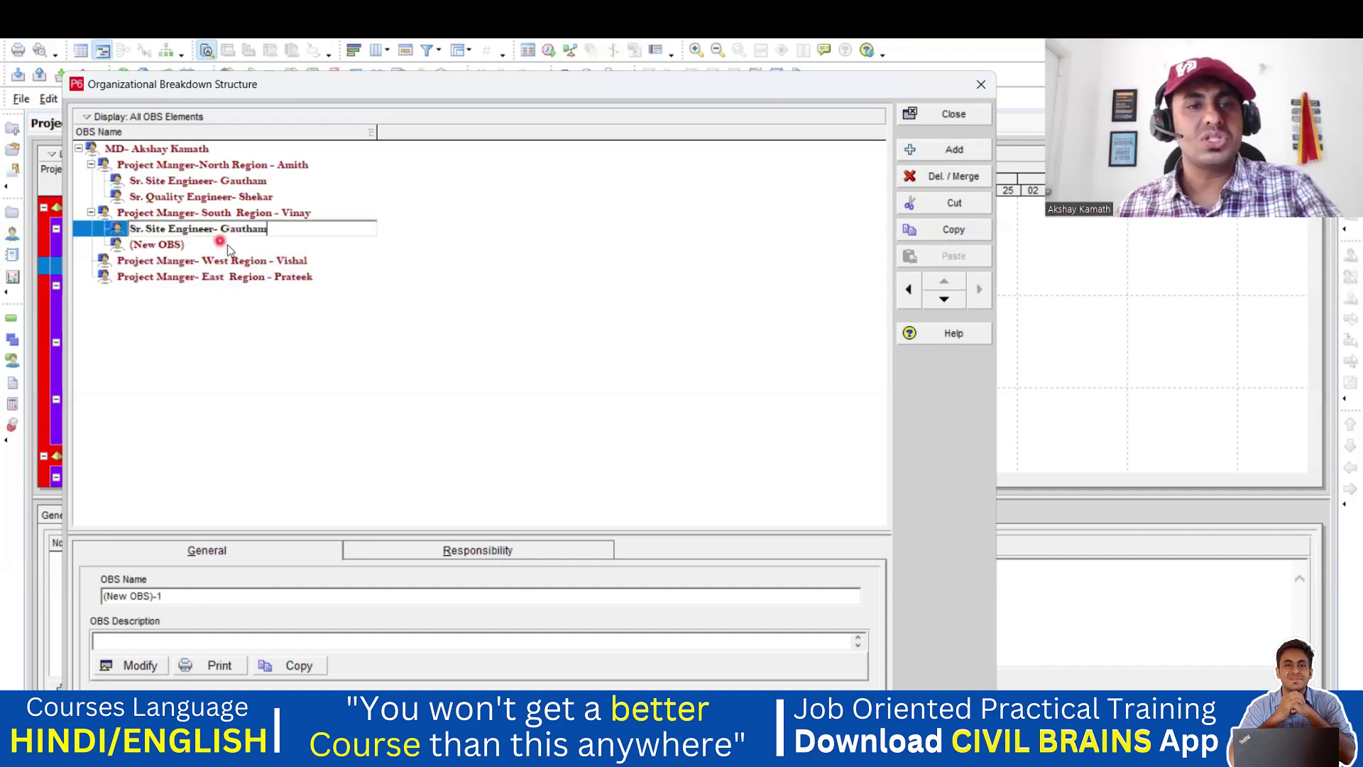
# - Replace the person's name in the South Region's Sr. Site Engineer element with the South site engineer's first name
pyautogui.press('BackSpace')
pyautogui.press('BackSpace')
pyautogui.press('BackSpace')
pyautogui.press('BackSpace')
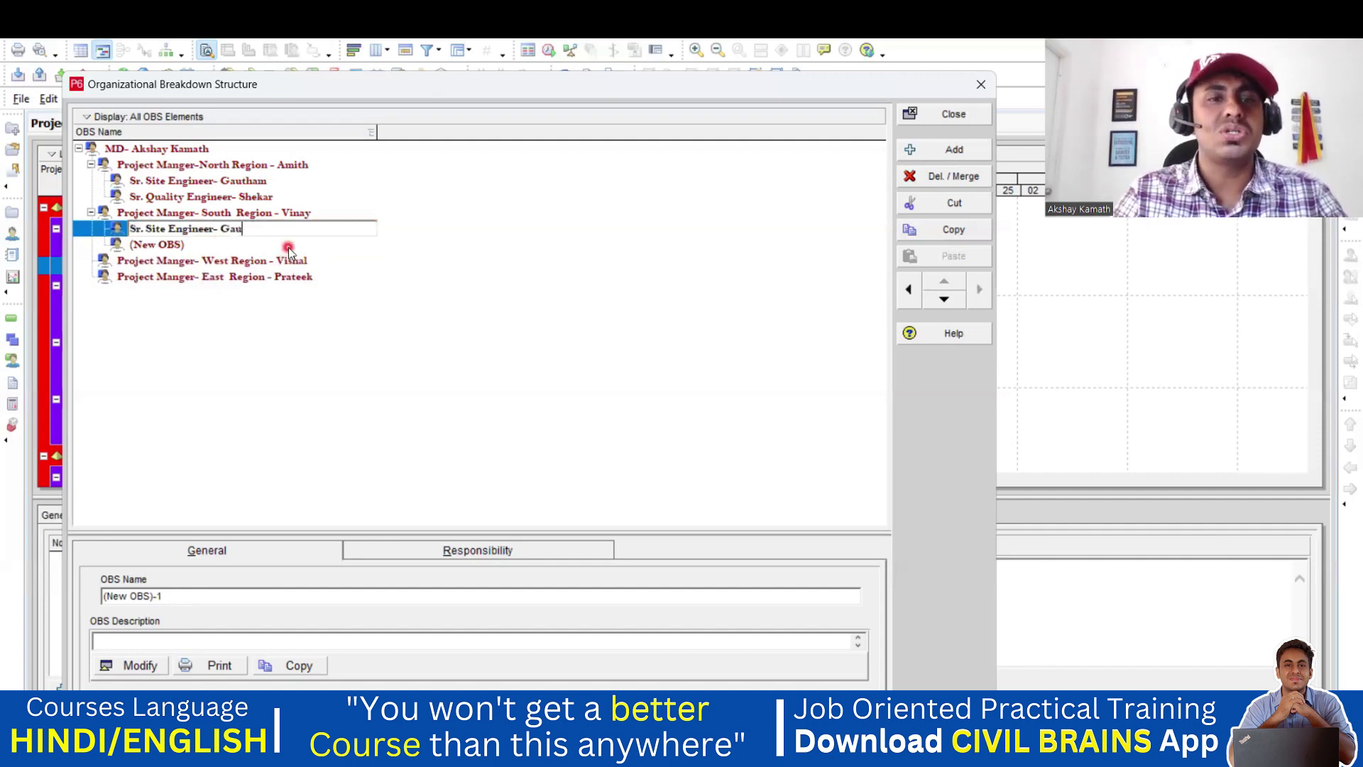
pyautogui.press('BackSpace')
pyautogui.press('BackSpace')
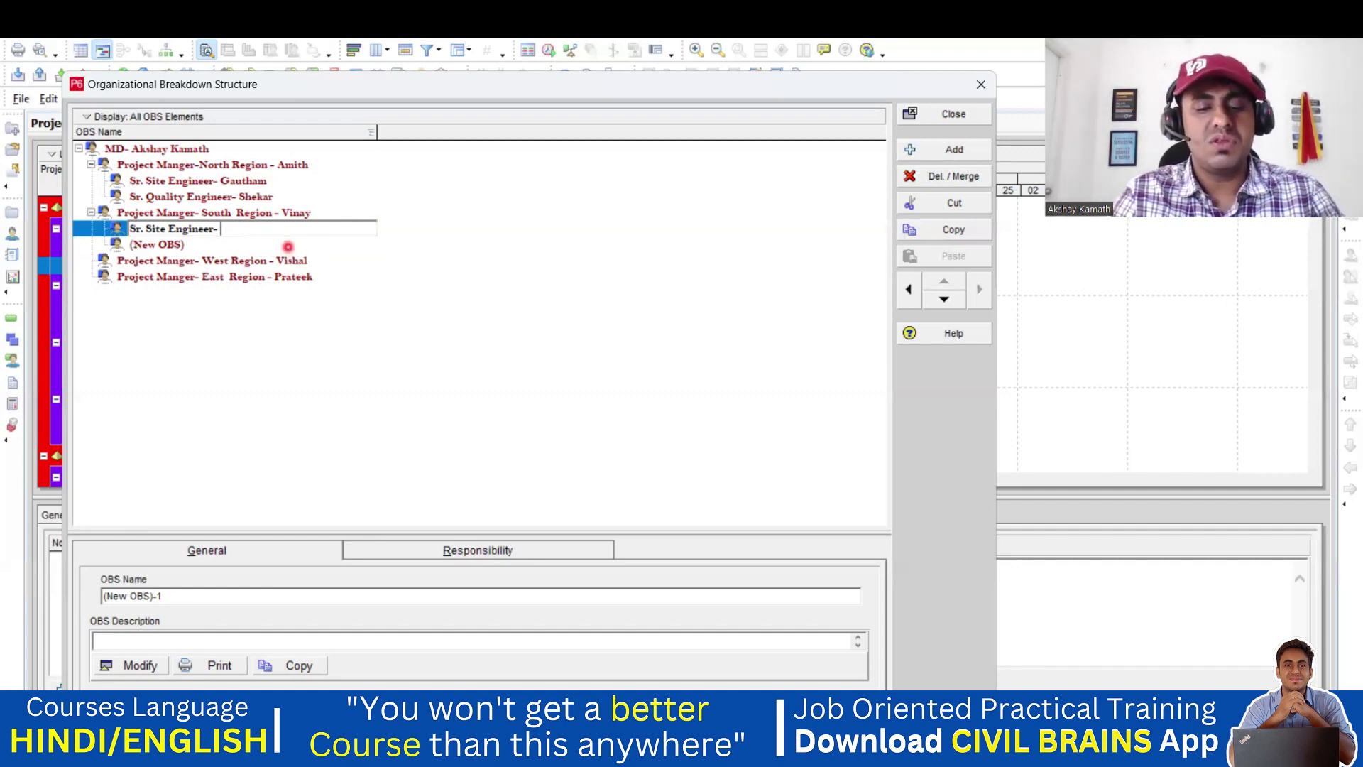
pyautogui.write('Naveen')
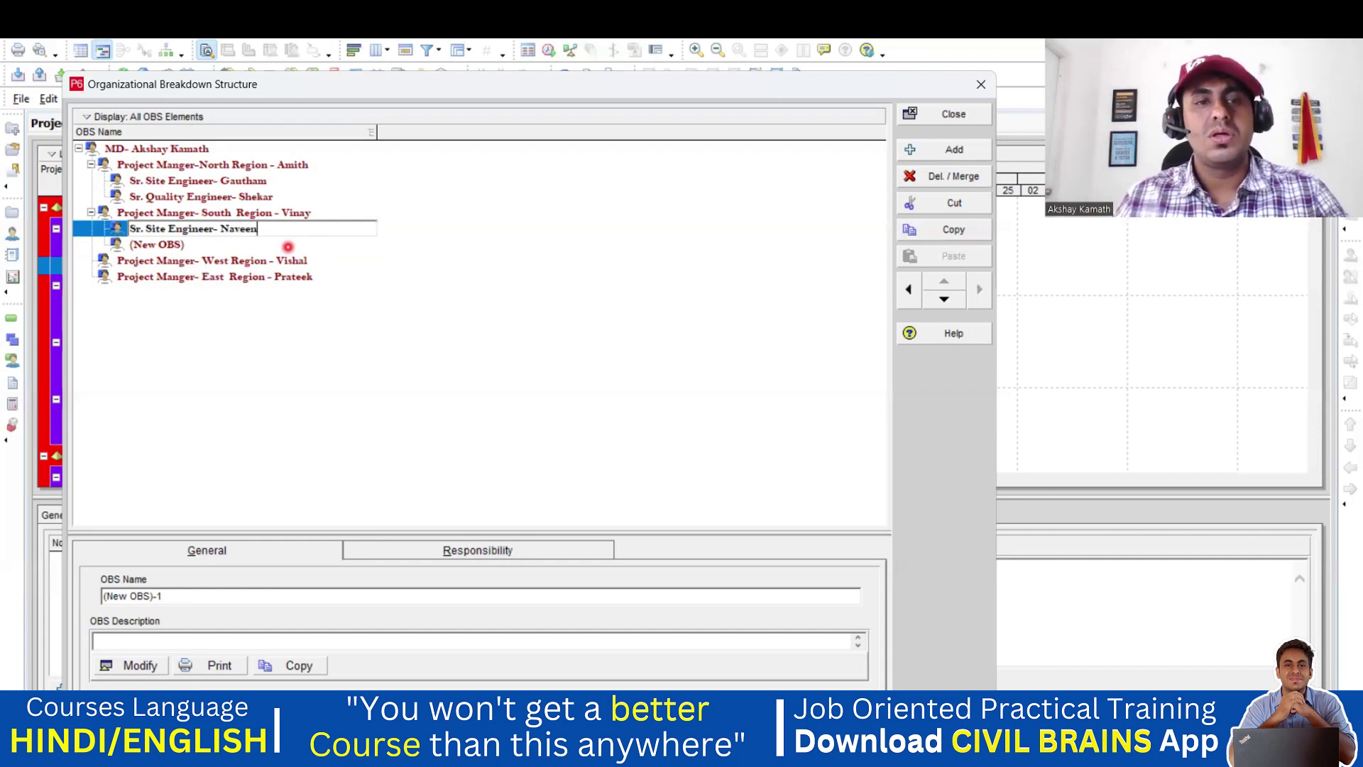
pyautogui.click(283, 249)
# - Copy the North Region's Sr. Quality Engineer name into the second new element under the South Region
pyautogui.click(241, 200)
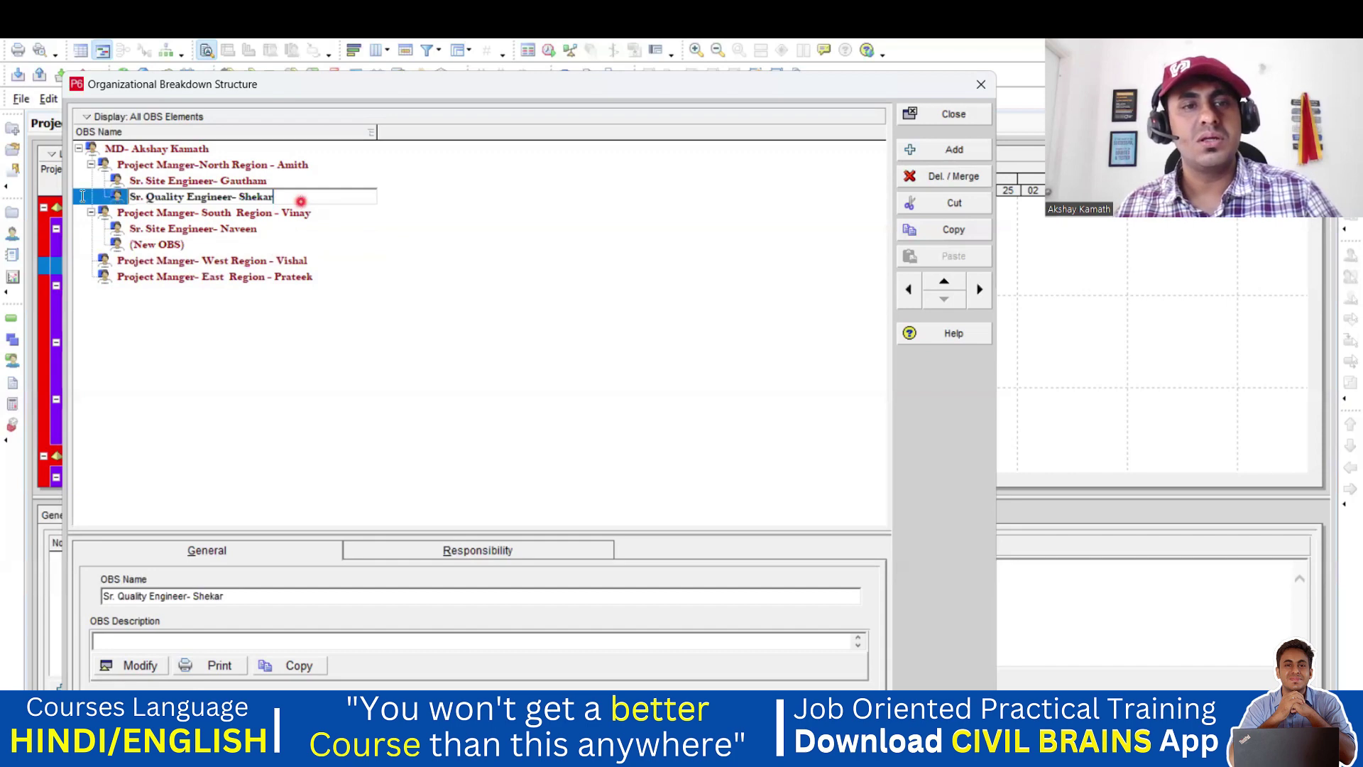
pyautogui.click(301, 200)
pyautogui.hotkey('ctrl', 'c')
pyautogui.click(220, 245)
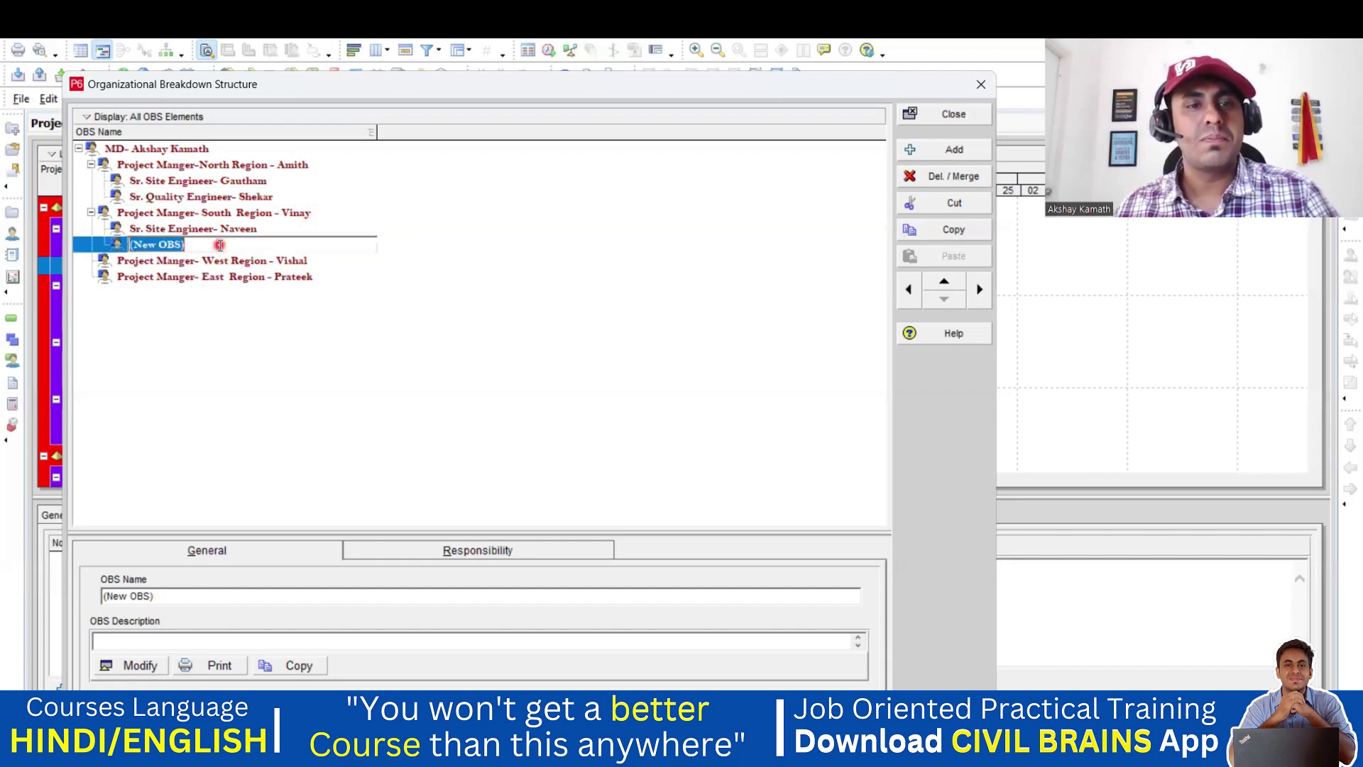
pyautogui.press('BackSpace')
pyautogui.hotkey('ctrl', 'v')
# - Replace the person's name in the South Region's Sr. Quality Engineer element with the South quality engineer's first name
pyautogui.press('BackSpace')
pyautogui.press('BackSpace')
pyautogui.press('BackSpace')
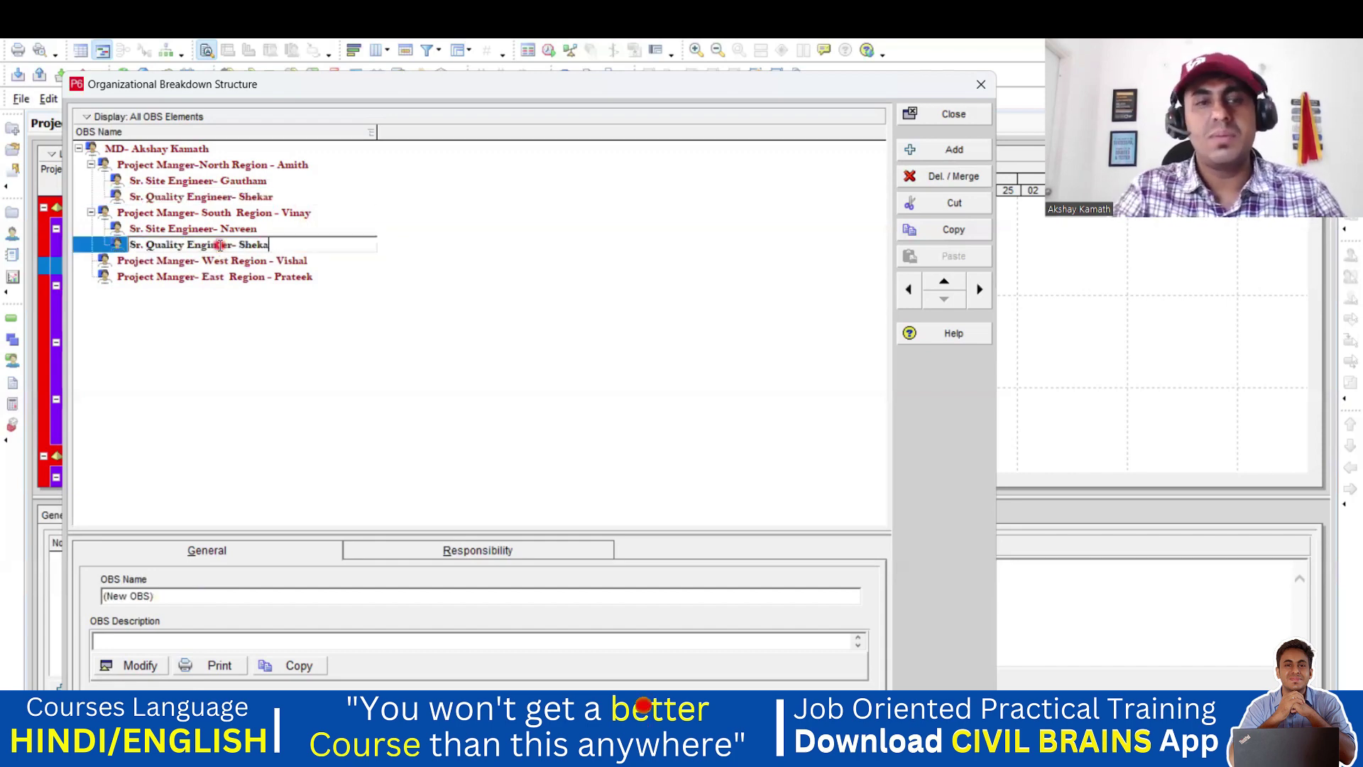
pyautogui.press('BackSpace')
pyautogui.press('BackSpace')
pyautogui.press('BackSpace')
pyautogui.write('Bilal')
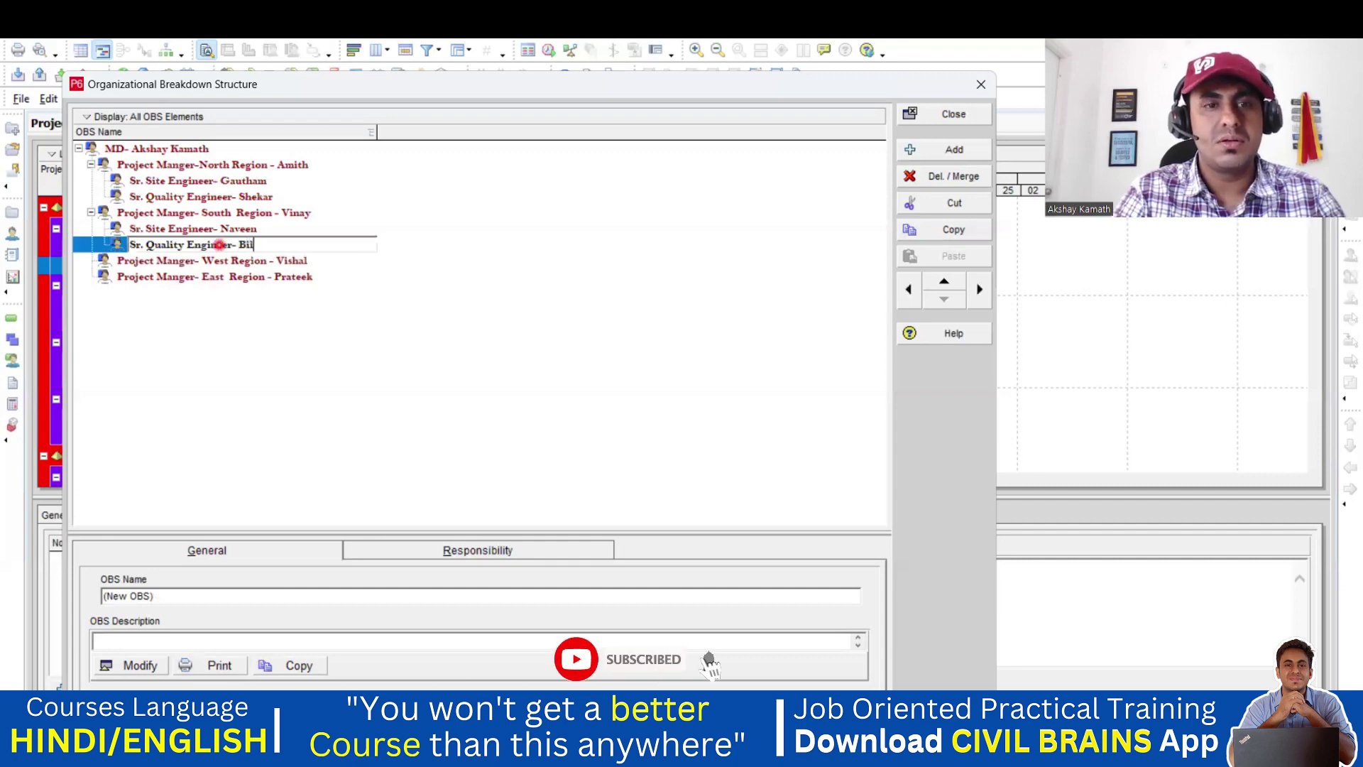
# - Add two OBS elements directly after the West Region project manager
pyautogui.click(242, 280)
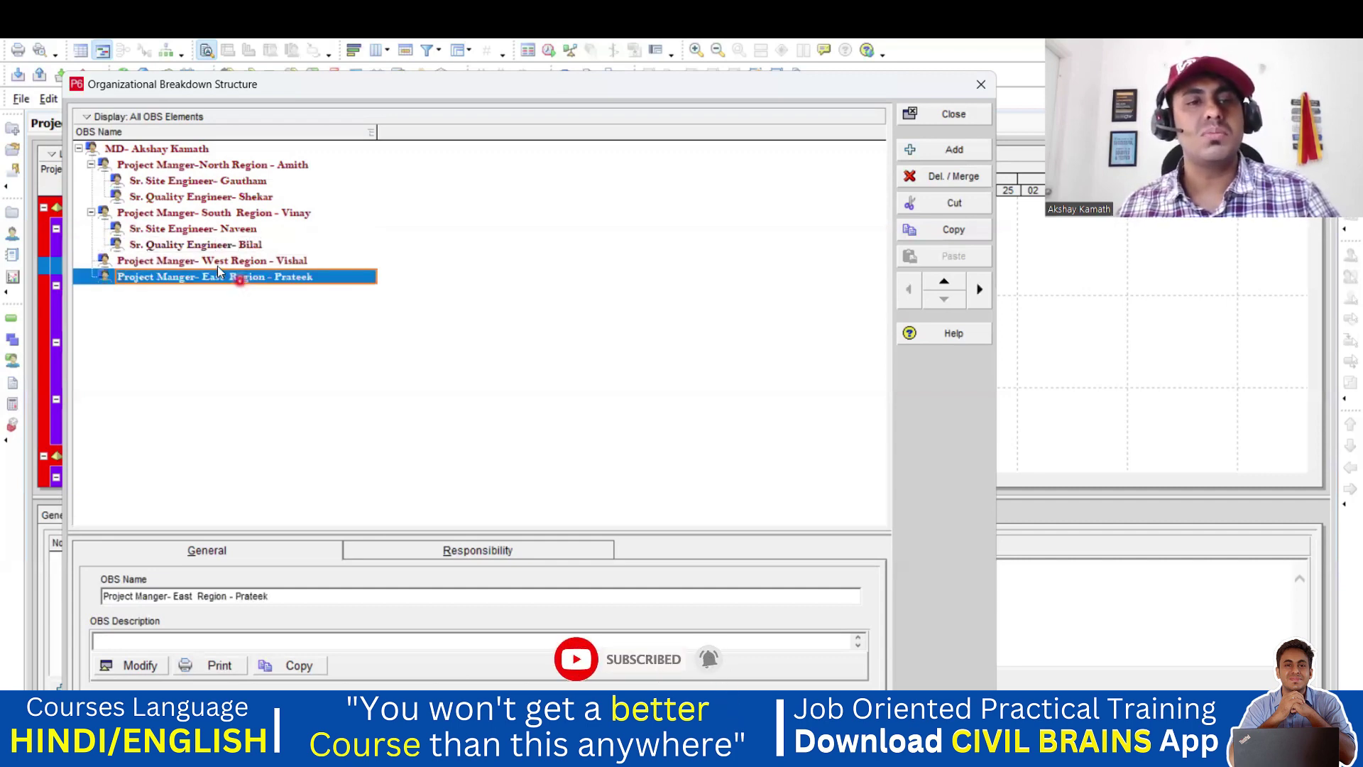
pyautogui.click(217, 265)
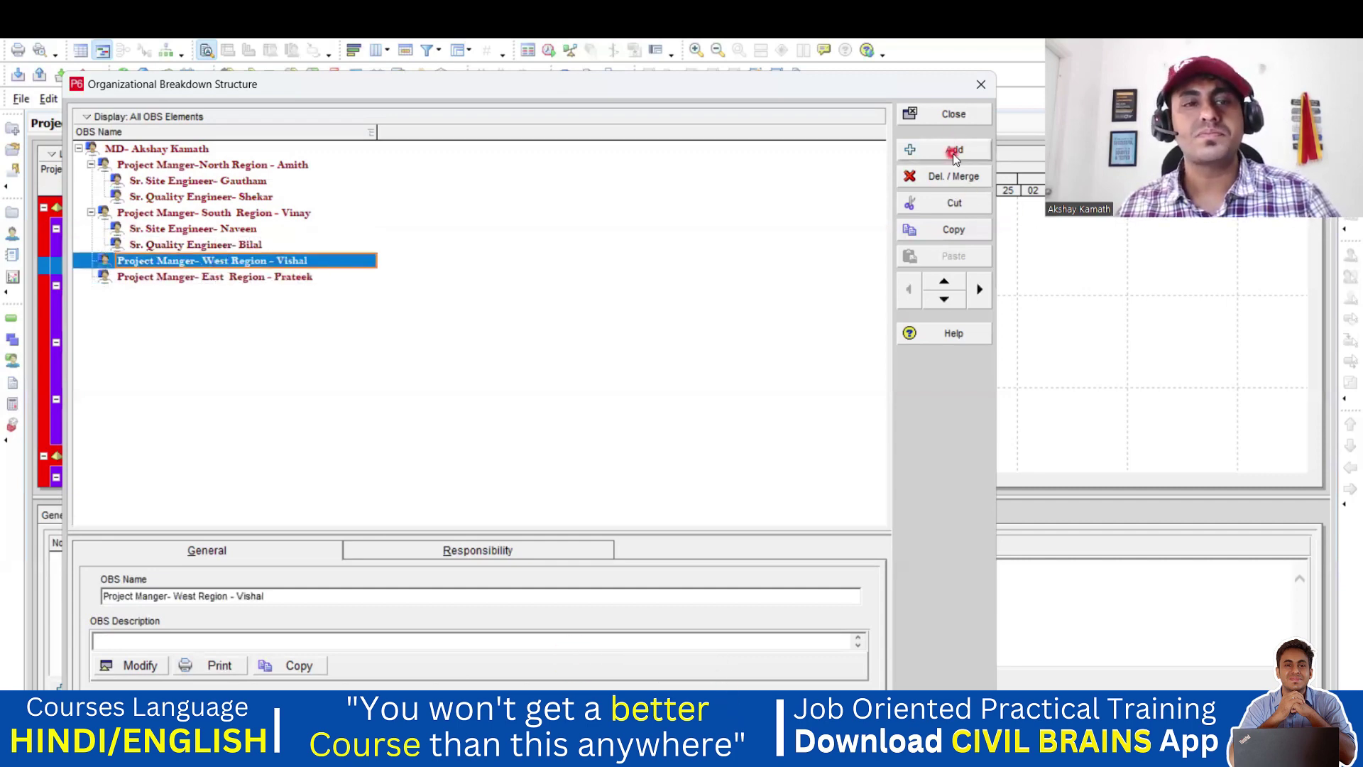
pyautogui.click(955, 150)
pyautogui.click(955, 151)
# - Paste the copied Sr. Quality Engineer name into the first new element after the West Region manager and replace the person's name with the West quality engineer's
pyautogui.doubleClick(221, 279)
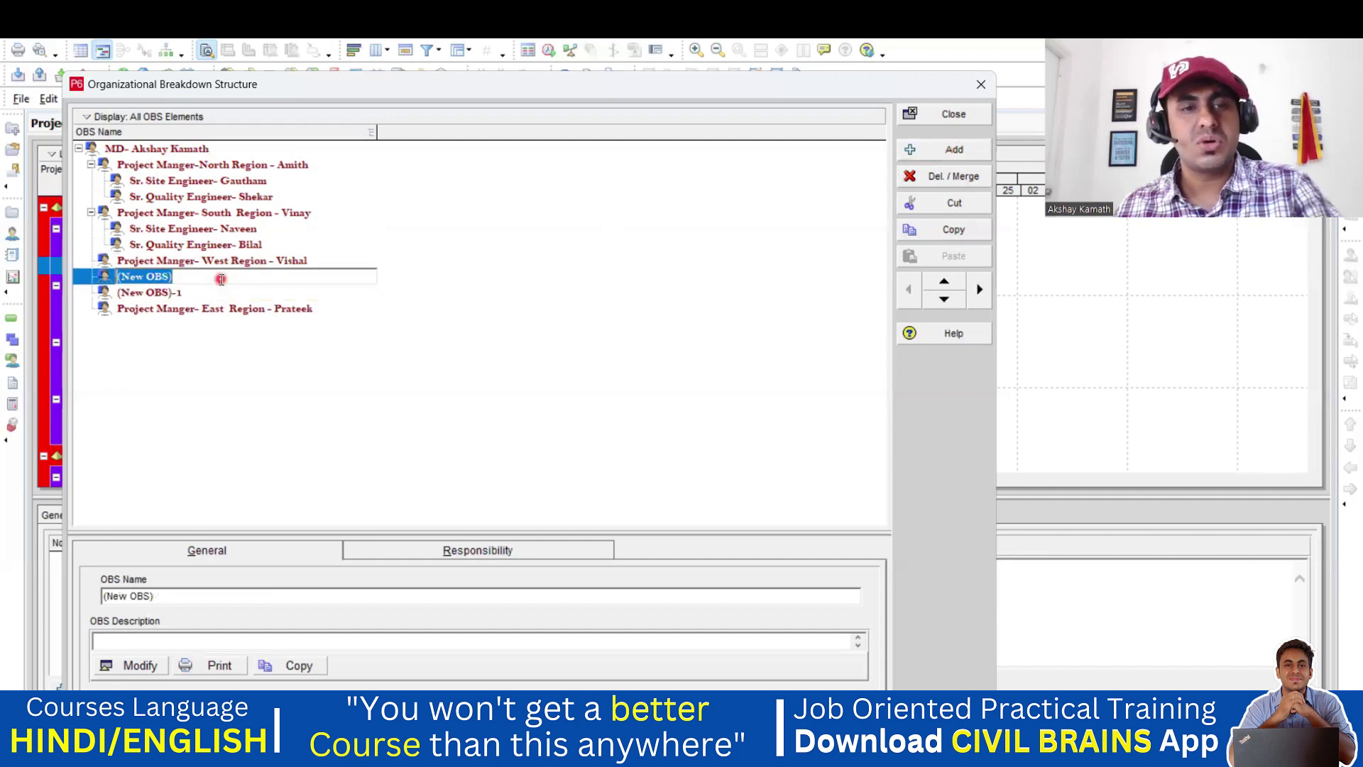
pyautogui.hotkey('ctrl', 'v')
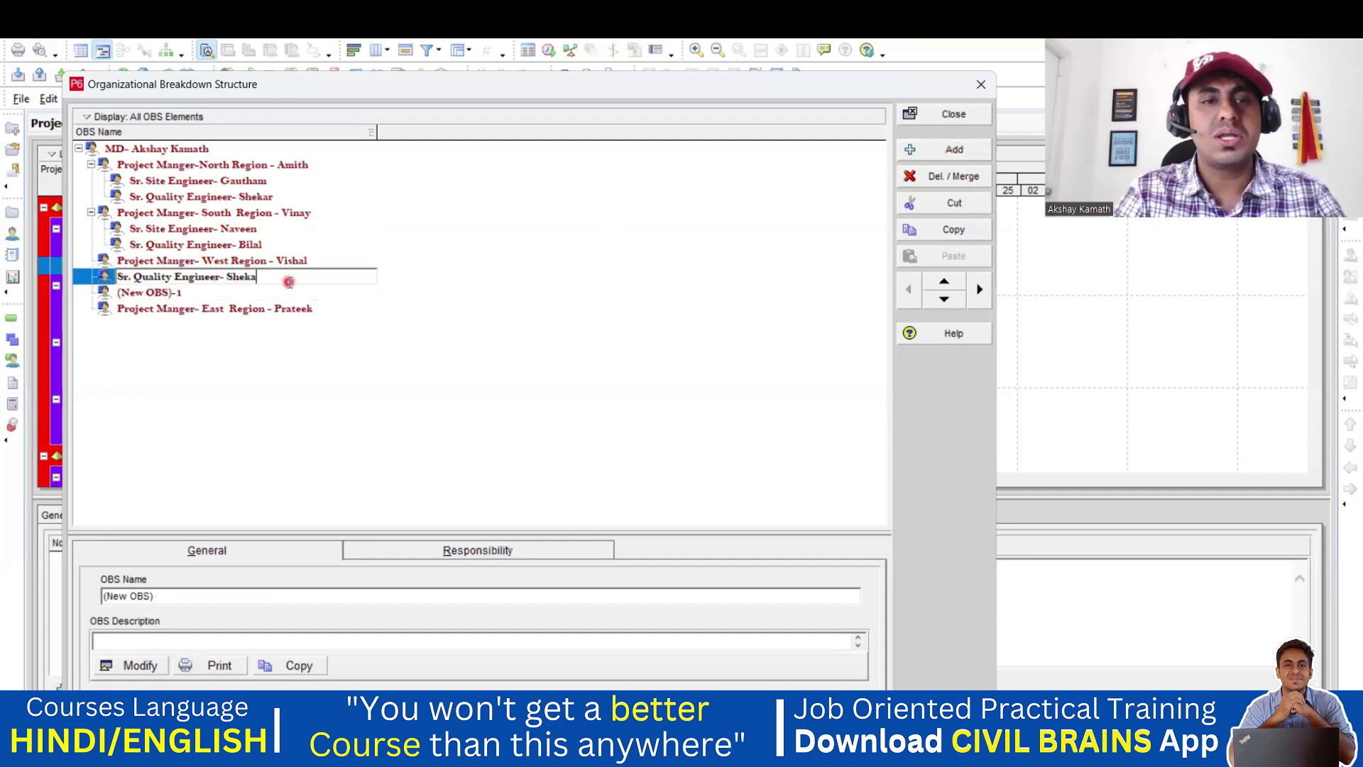
pyautogui.press('BackSpace')
pyautogui.press('BackSpace')
pyautogui.press('BackSpace')
pyautogui.press('BackSpace')
pyautogui.press('BackSpace')
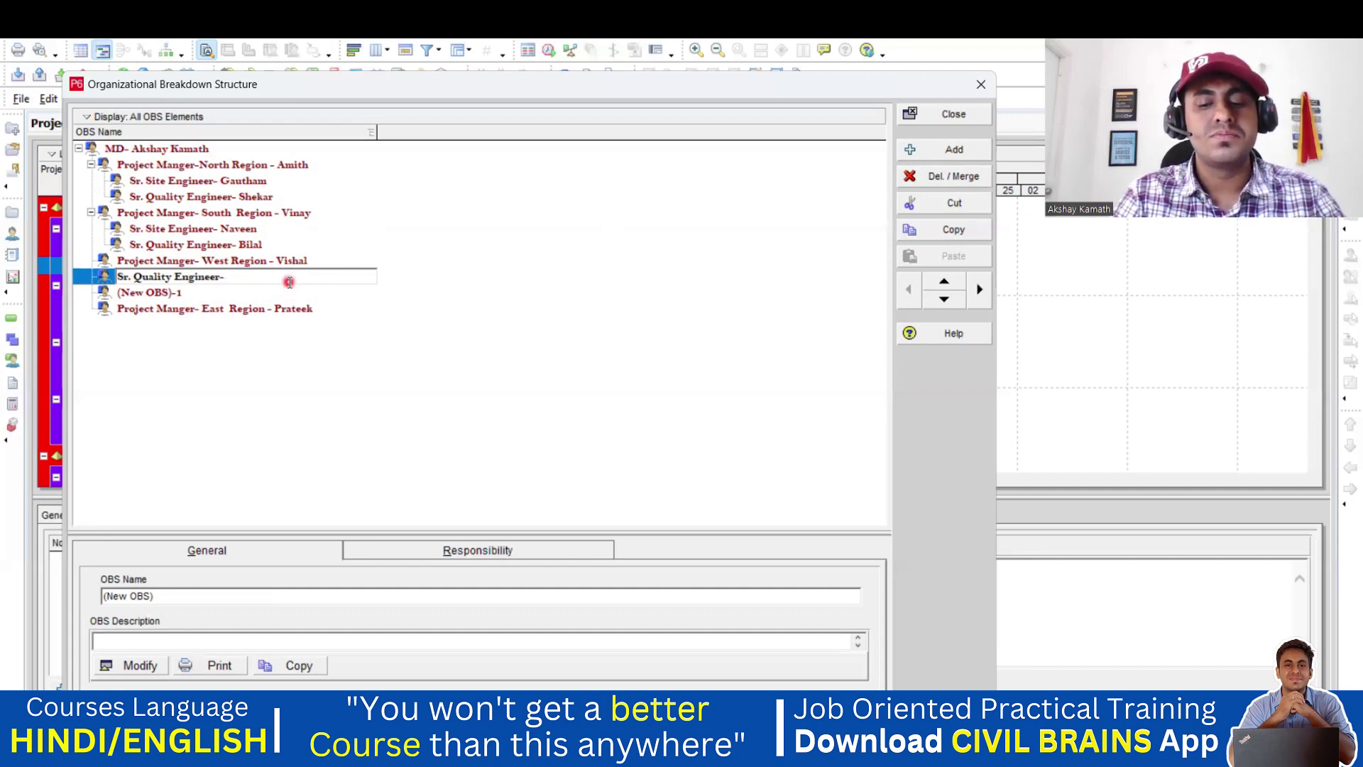
pyautogui.write('Harshit')
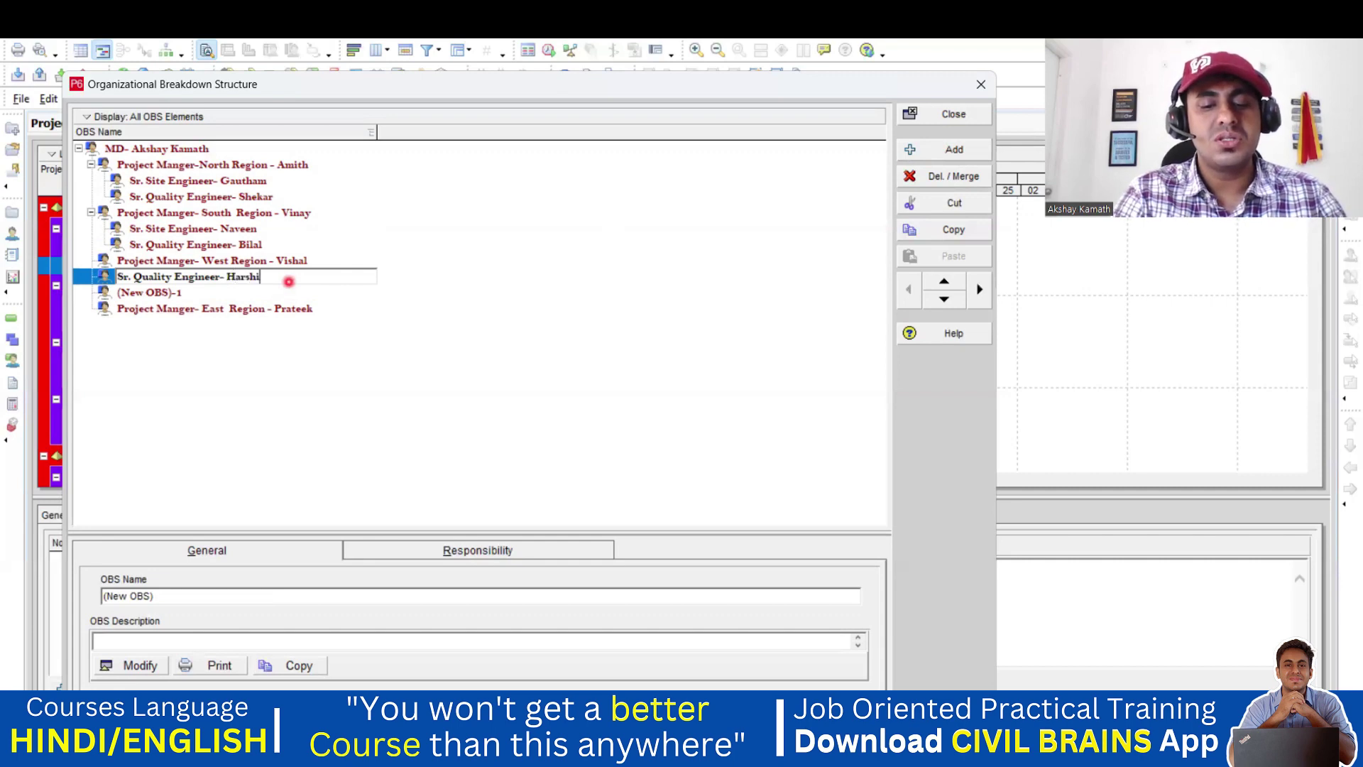
# - Copy the South Region's Sr. Site Engineer name into the remaining new element after the West Region manager
pyautogui.click(263, 291)
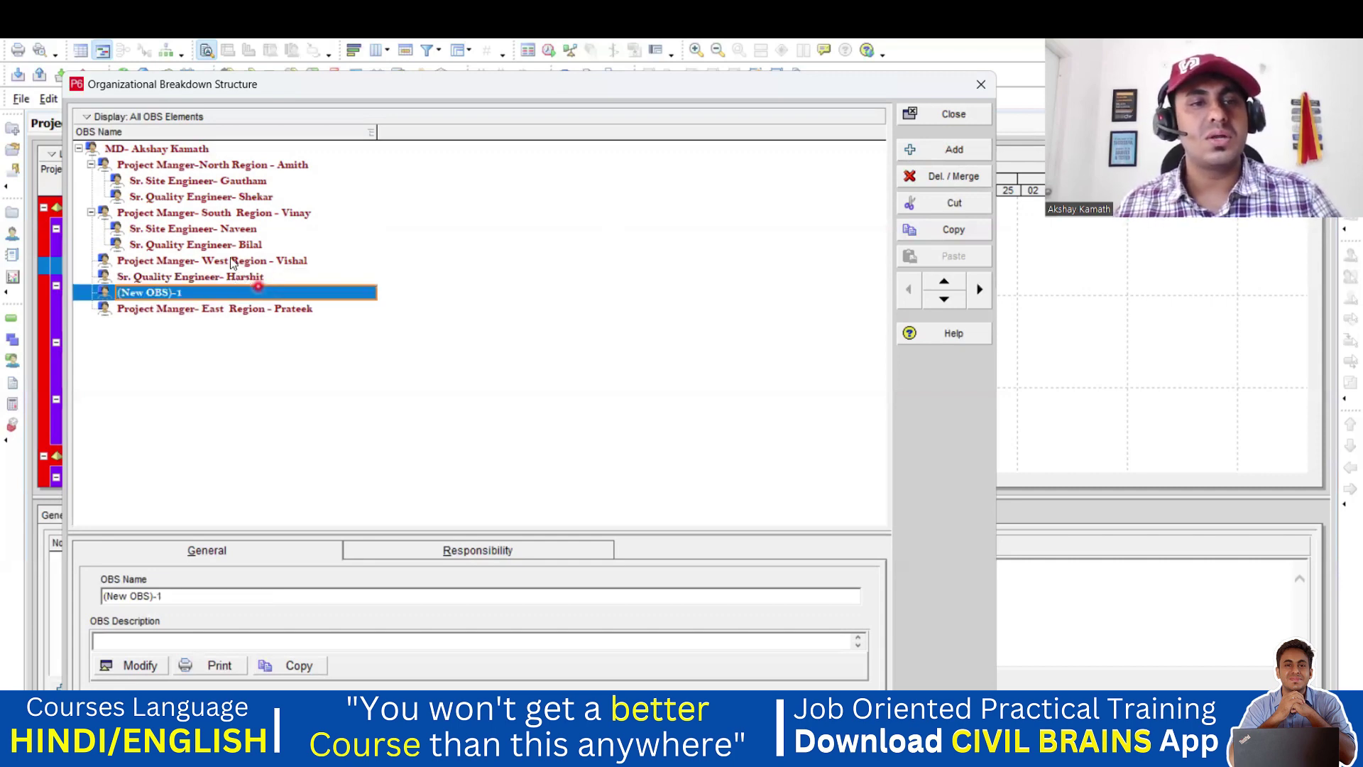
pyautogui.click(263, 228)
pyautogui.click(277, 231)
pyautogui.hotkey('ctrl', 'c')
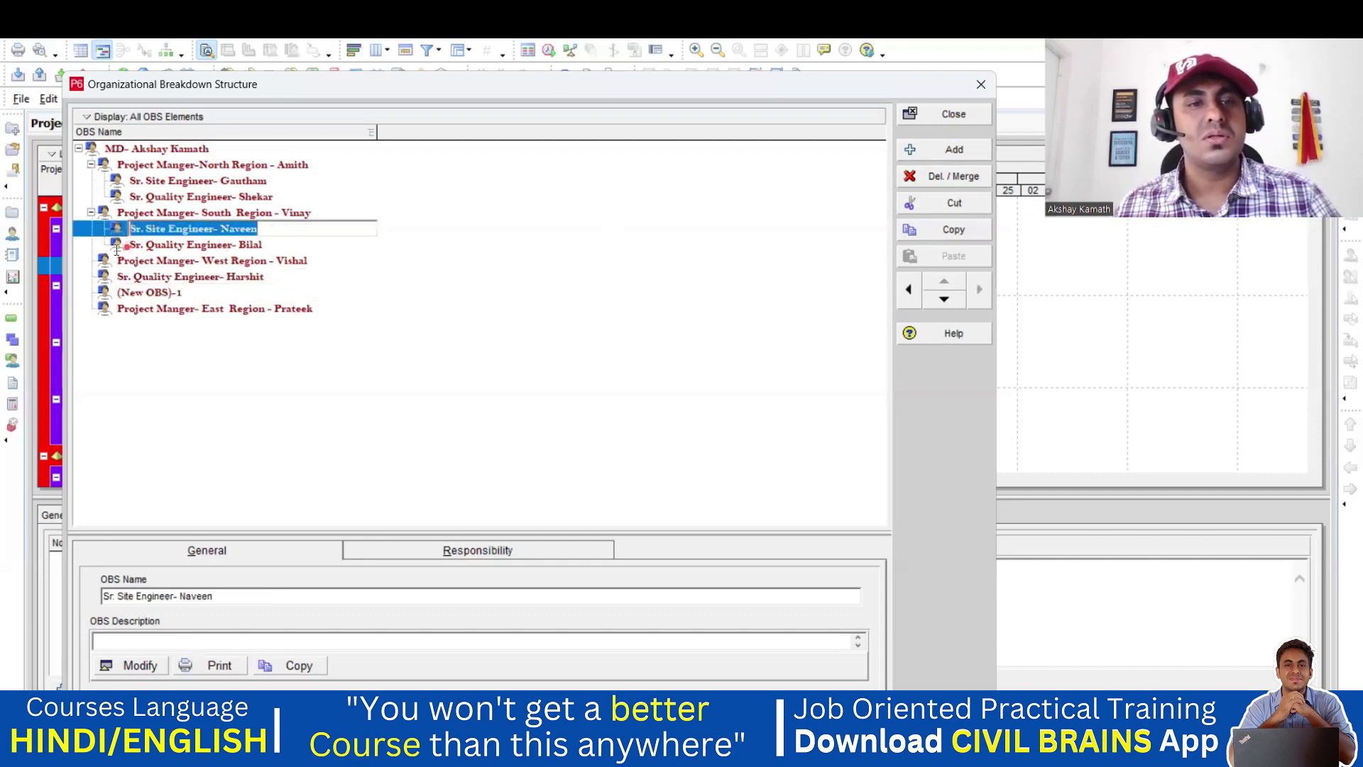
pyautogui.click(221, 291)
pyautogui.hotkey('ctrl', 'v')
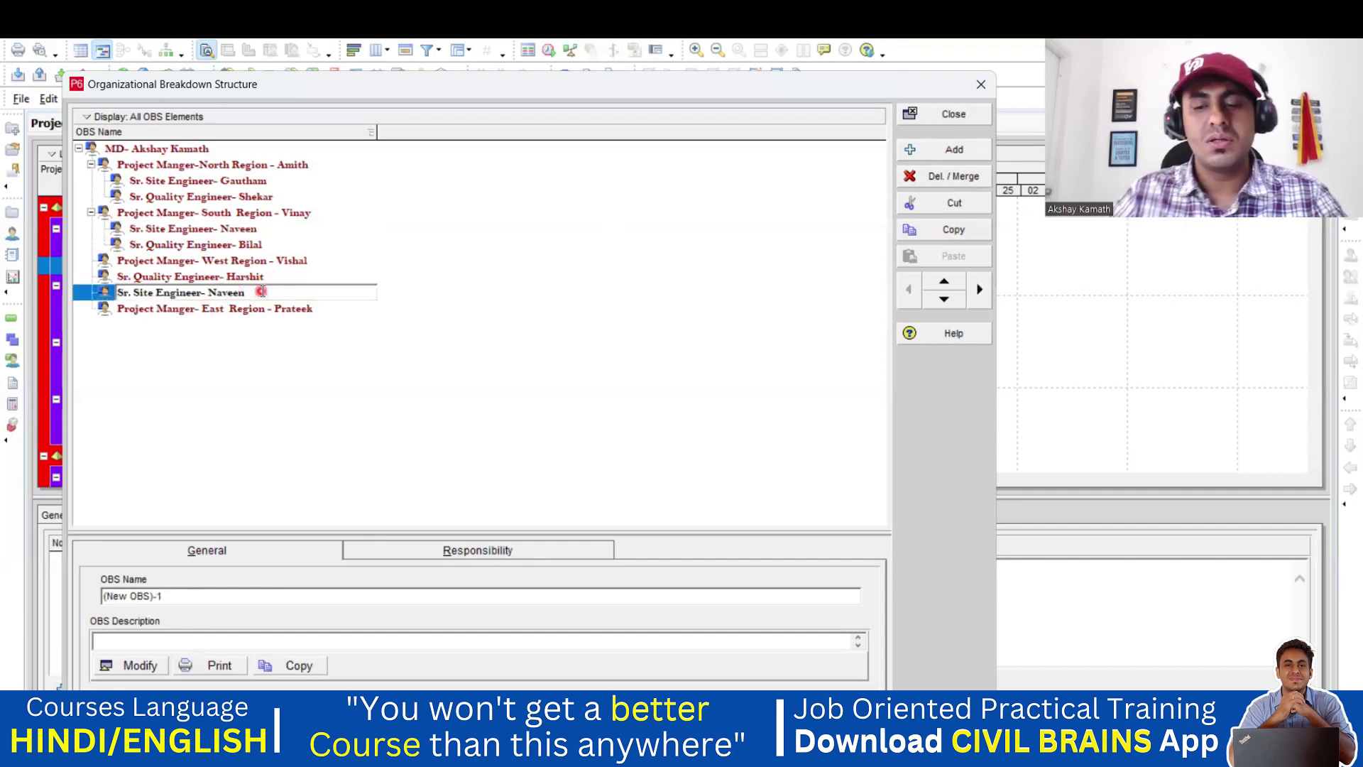
# - Replace the person's name in the West Region's Sr. Site Engineer element with the West site engineer's first name
pyautogui.press('BackSpace')
pyautogui.press('BackSpace')
pyautogui.press('BackSpace')
pyautogui.press('BackSpace')
pyautogui.press('BackSpace')
pyautogui.press('BackSpace')
pyautogui.write('Na')
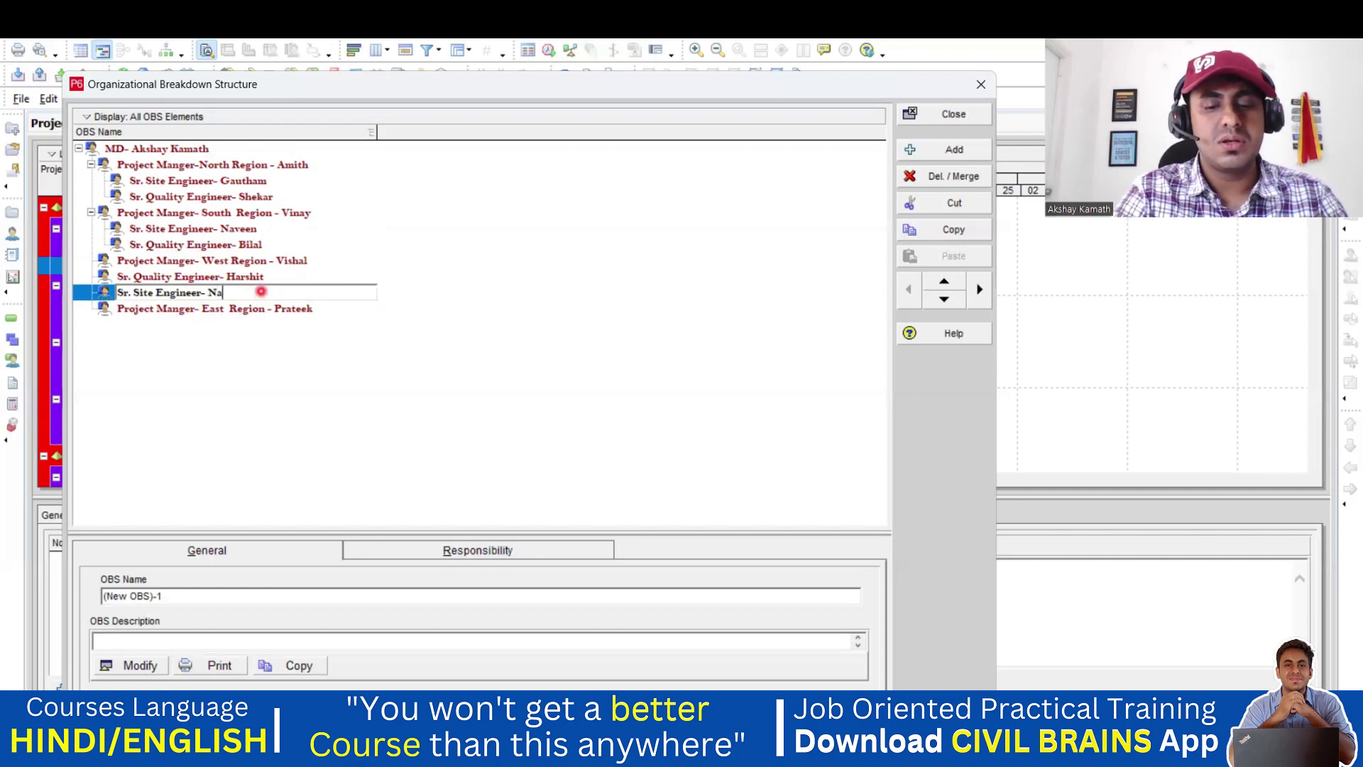
pyautogui.write('garaj')
pyautogui.click(263, 356)
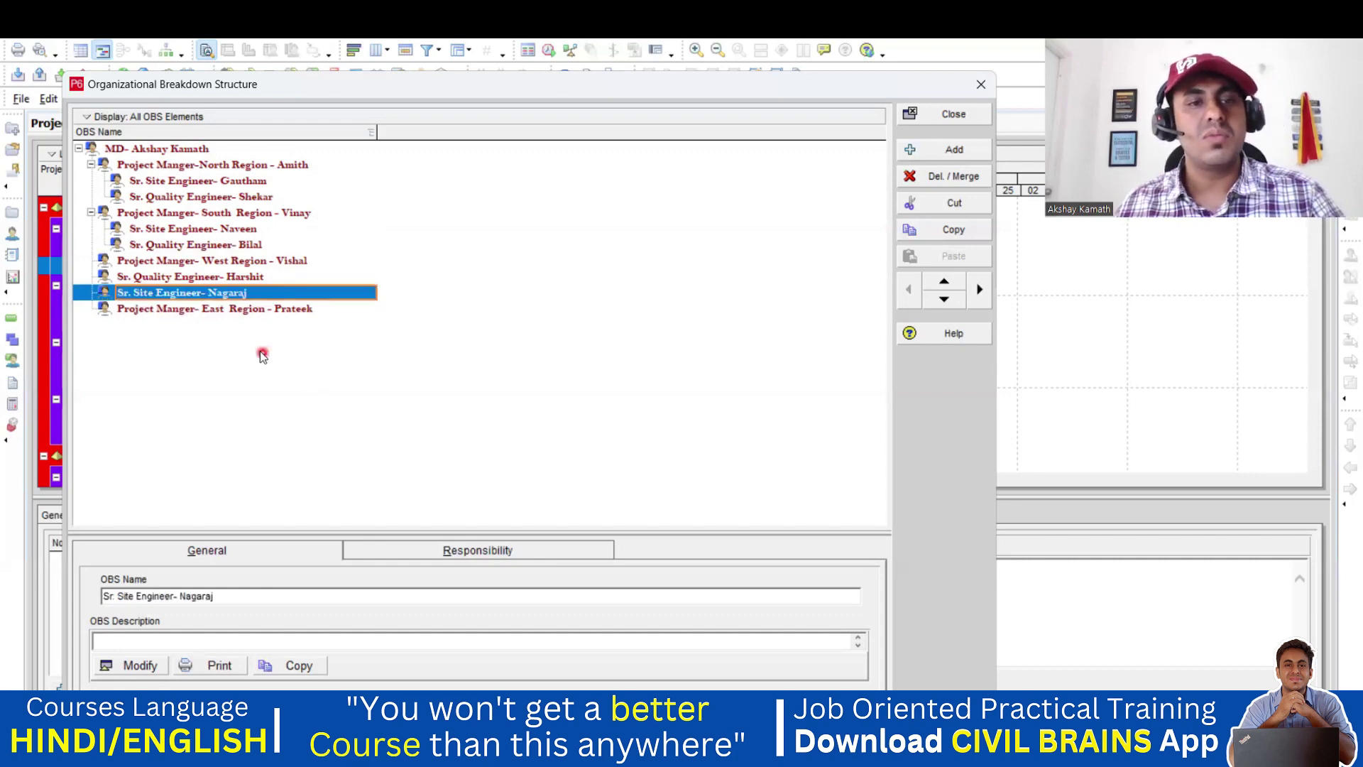
# - Move the West Region's Sr. Site Engineer element up above its Sr. Quality Engineer
pyautogui.click(223, 293)
pyautogui.moveTo(223, 293); pyautogui.dragTo(160, 292)
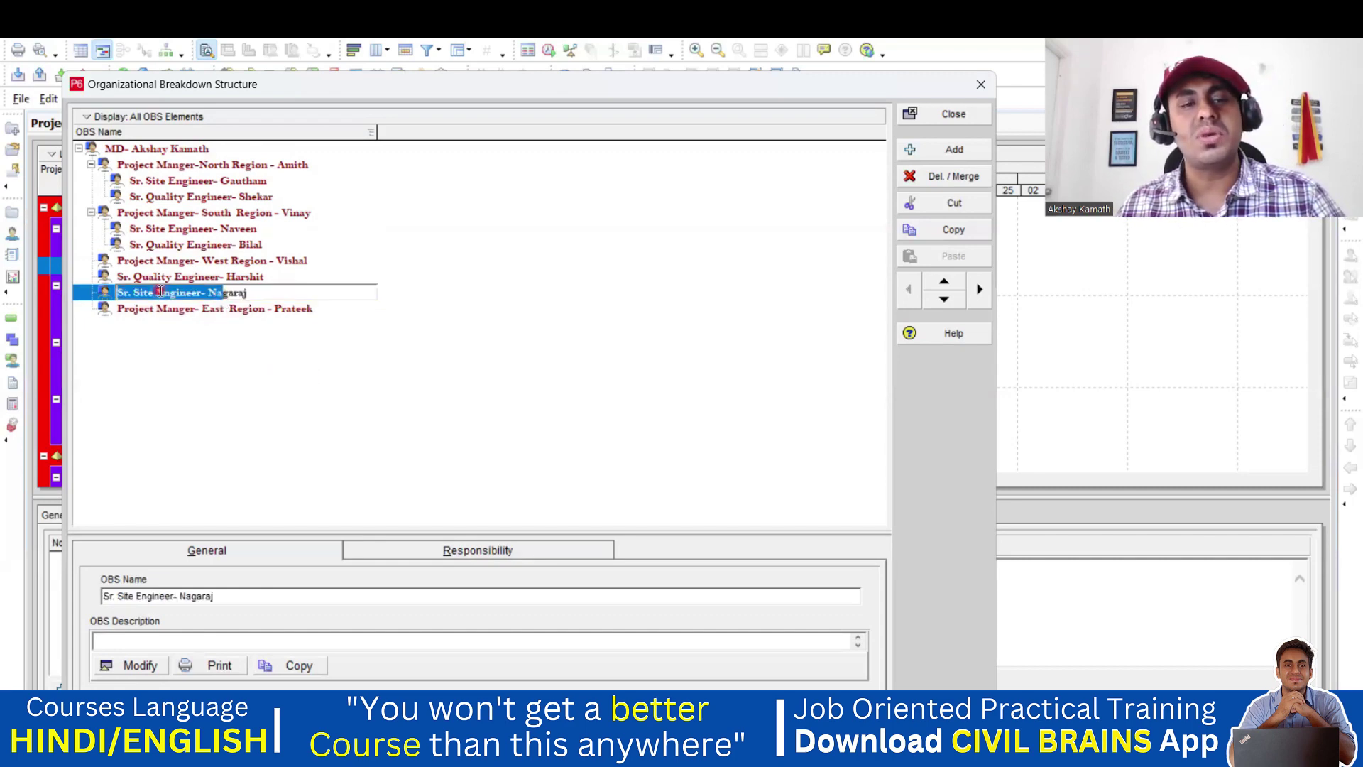
pyautogui.click(318, 308)
pyautogui.click(281, 292)
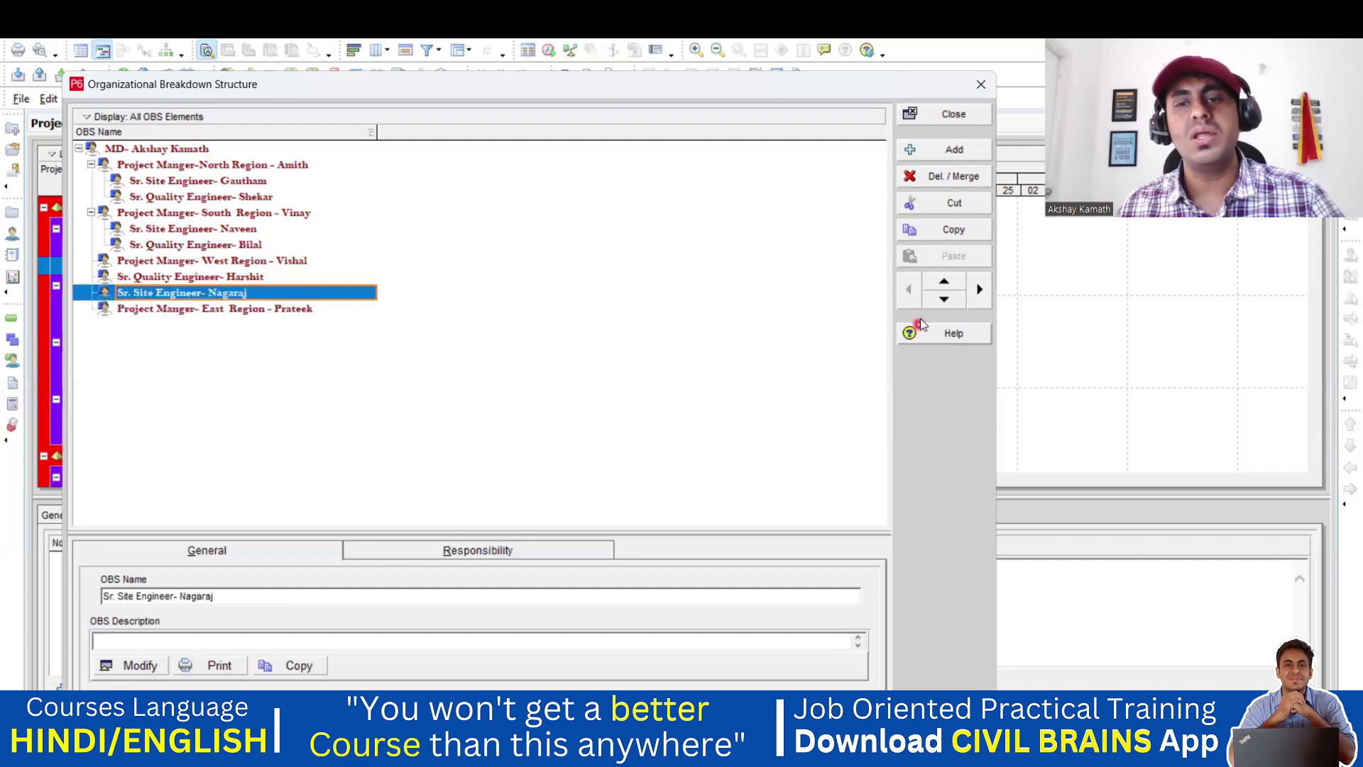
pyautogui.click(945, 281)
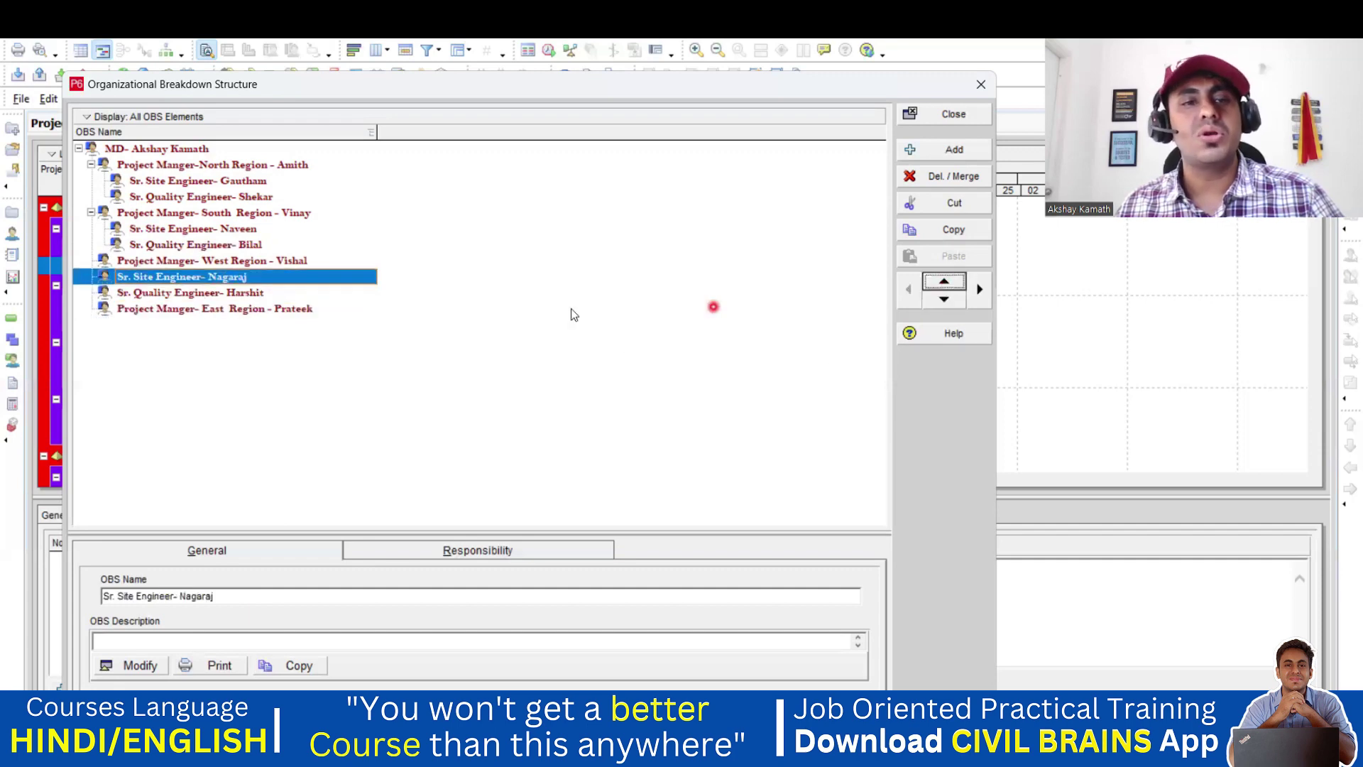
# - Add two OBS elements directly after the East Region project manager
pyautogui.click(203, 312)
pyautogui.click(953, 150)
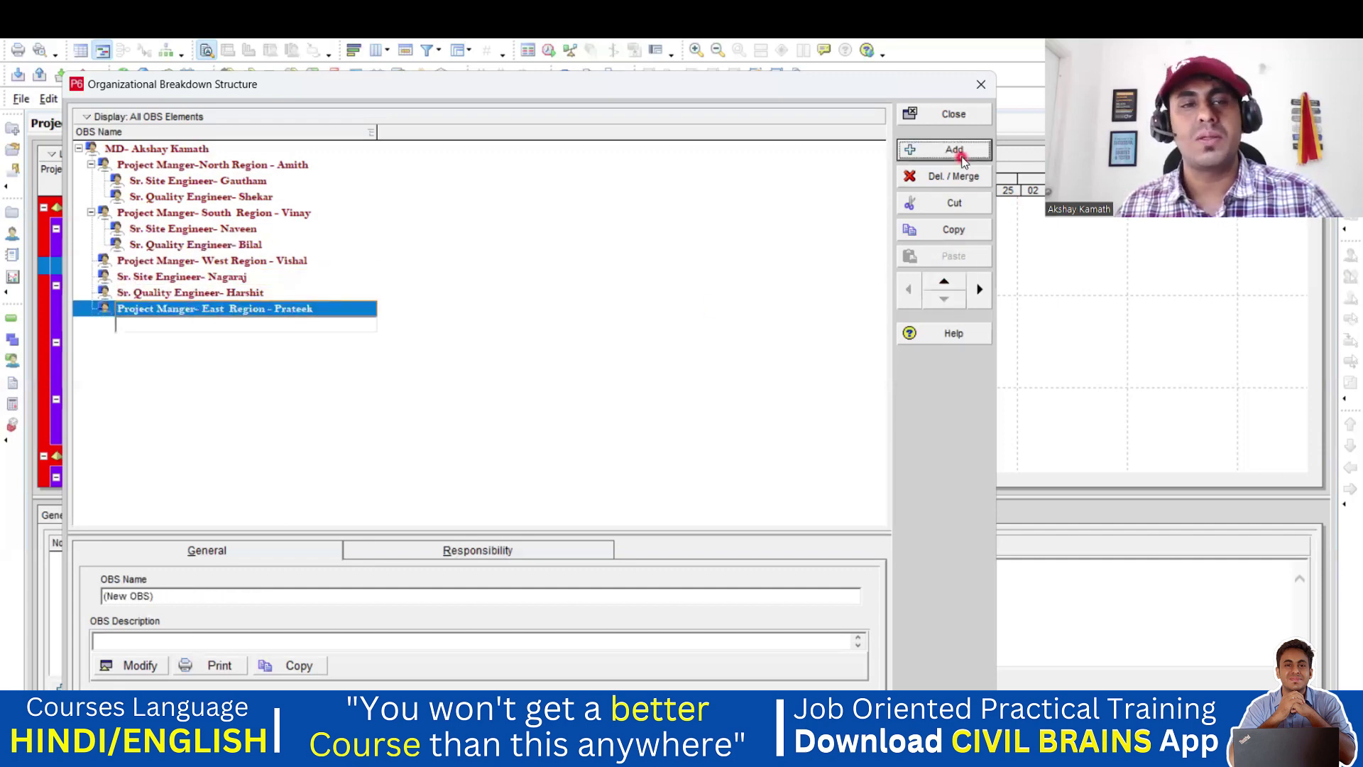
pyautogui.click(954, 149)
# - Paste the copied Sr. Site Engineer name into the first new element after the East Region manager and enter the East site engineer's first name
pyautogui.click(270, 321)
pyautogui.click(287, 330)
pyautogui.hotkey('ctrl', 'v')
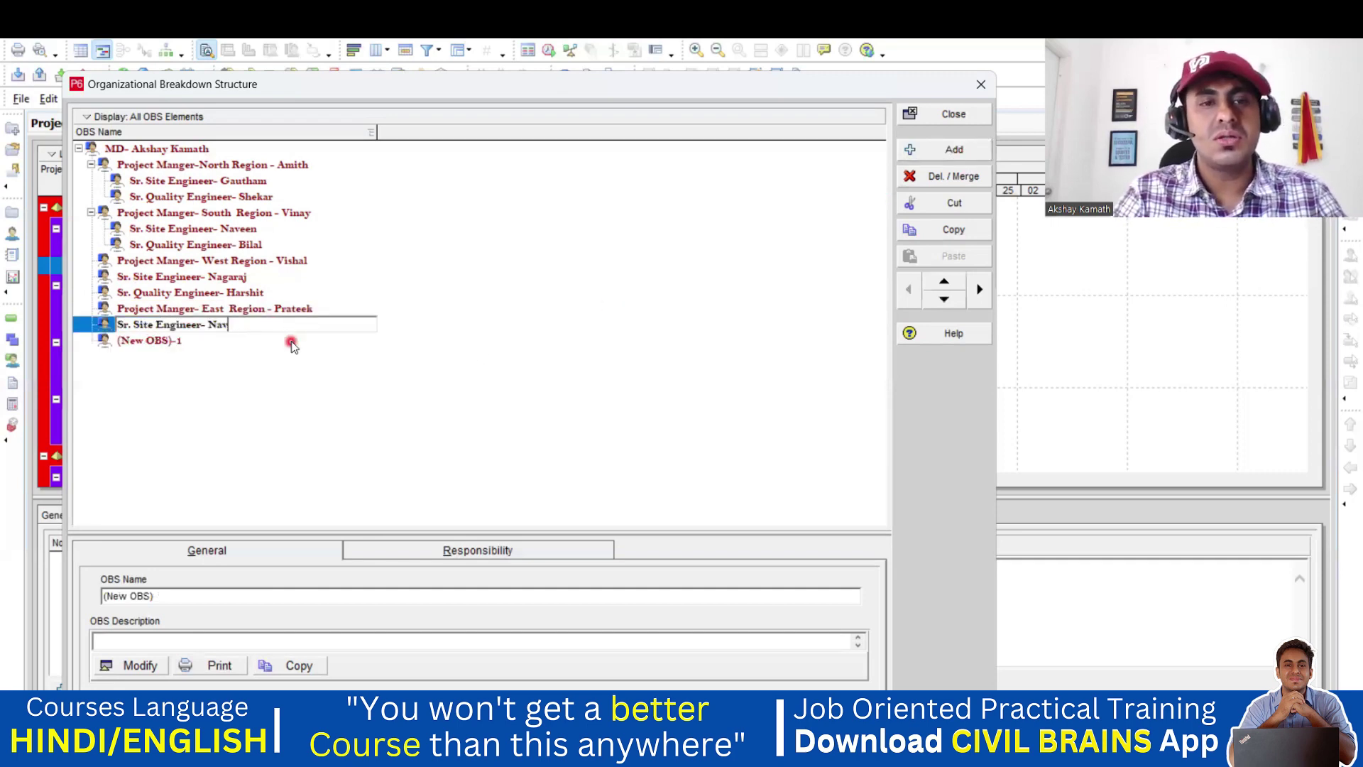
pyautogui.write('Regan')
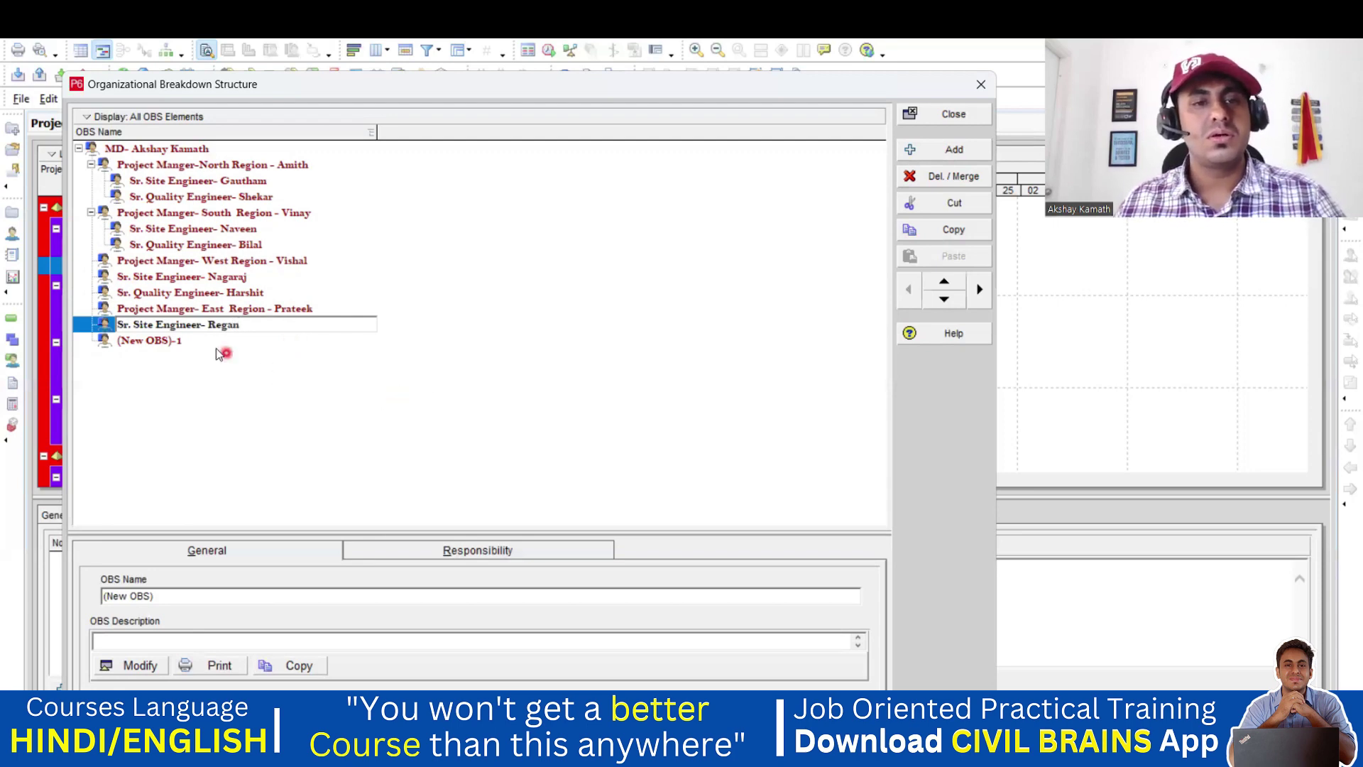
# - Copy the West Region's Sr. Quality Engineer name into the last new element and replace the person's name with the East quality engineer's
pyautogui.click(213, 343)
pyautogui.click(205, 343)
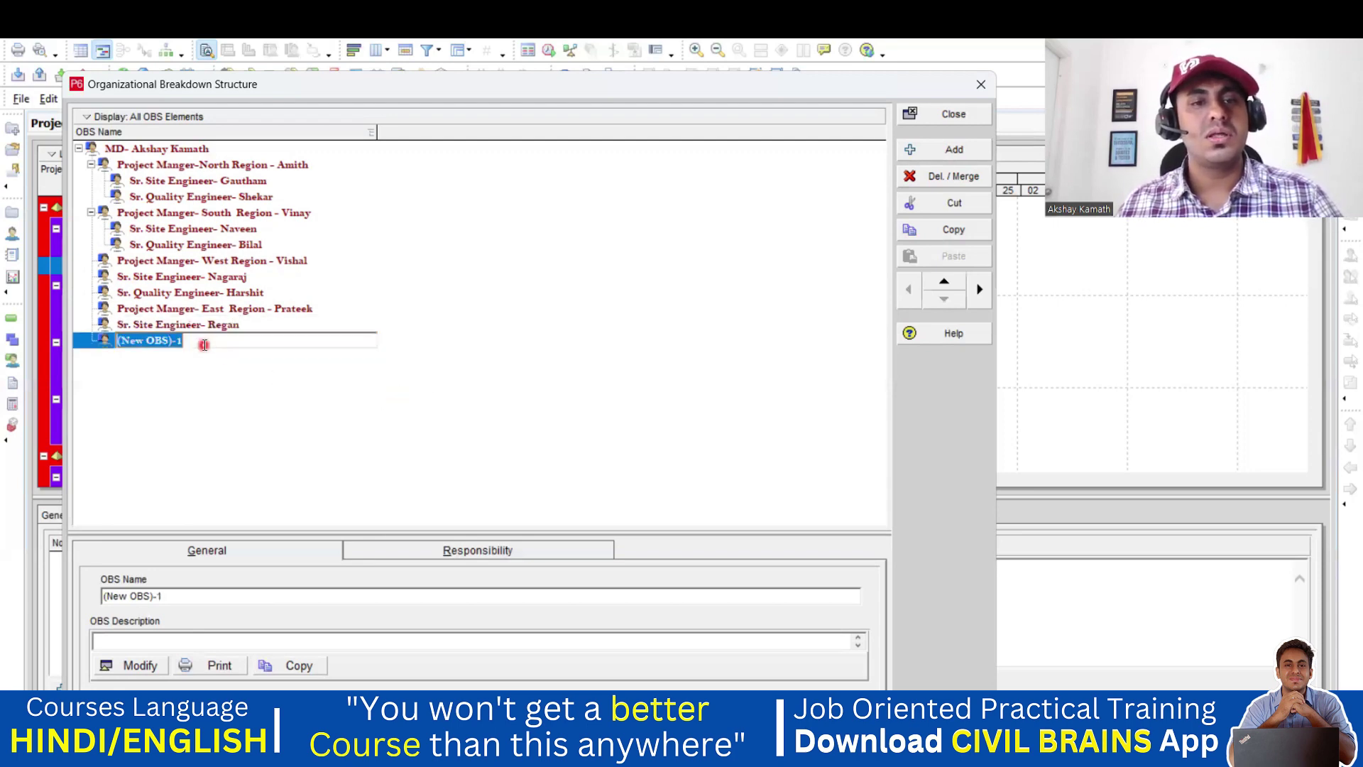
pyautogui.click(274, 294)
pyautogui.click(113, 295)
pyautogui.hotkey('ctrl', 'c')
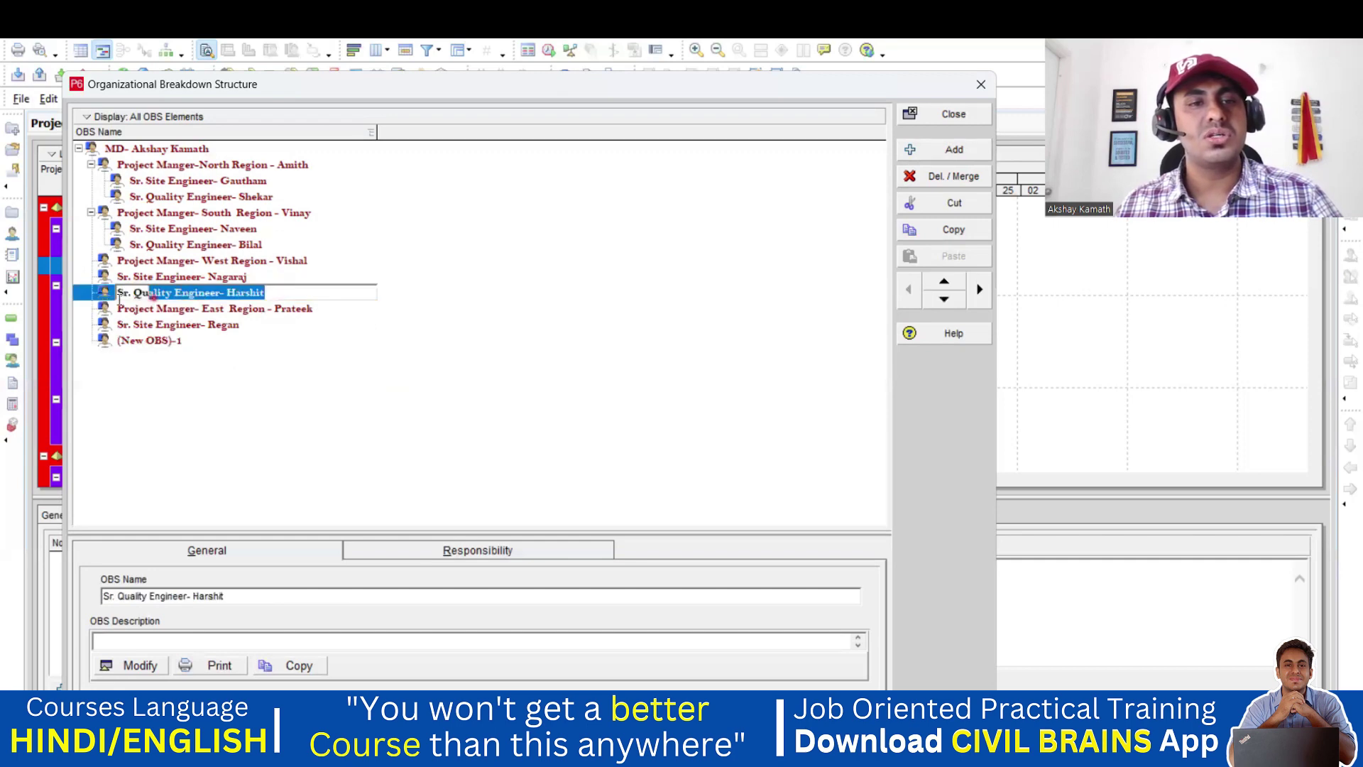
pyautogui.doubleClick(251, 344)
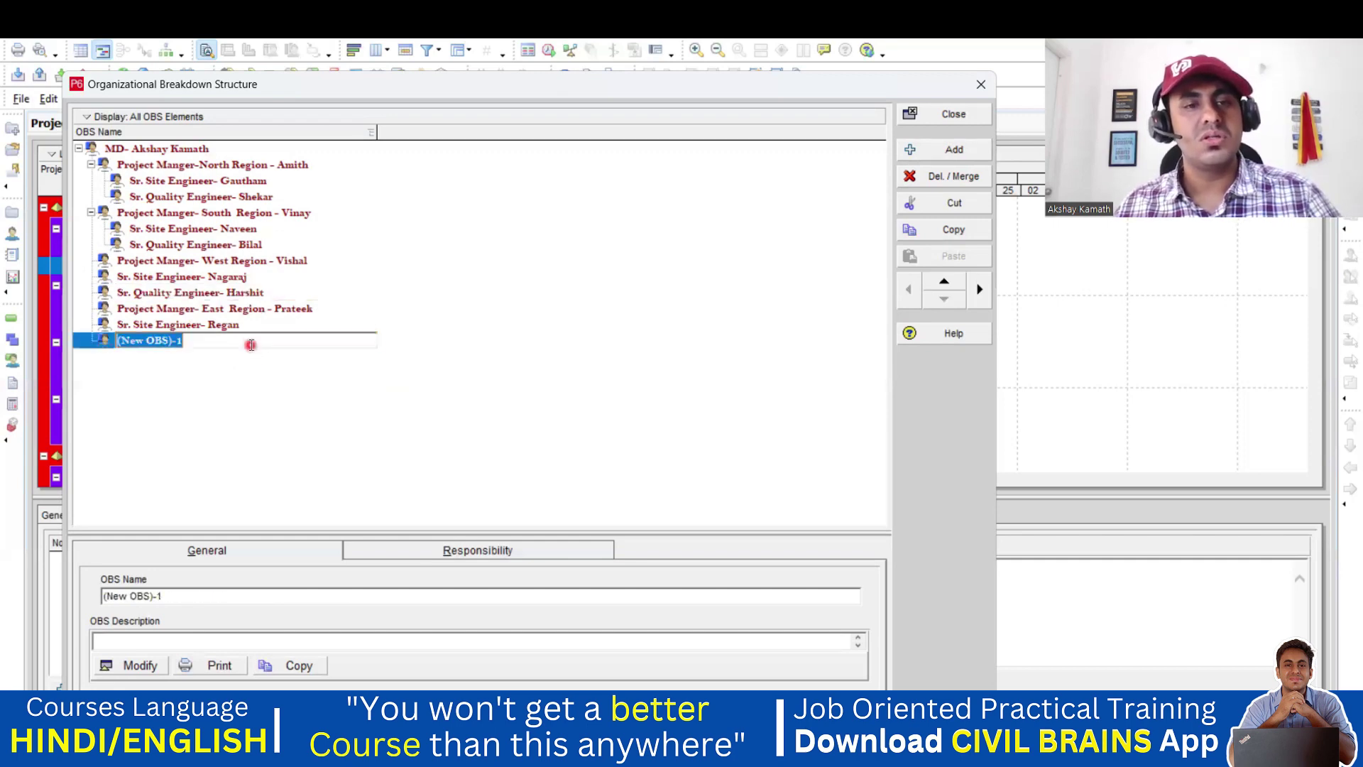
pyautogui.hotkey('ctrl', 'v')
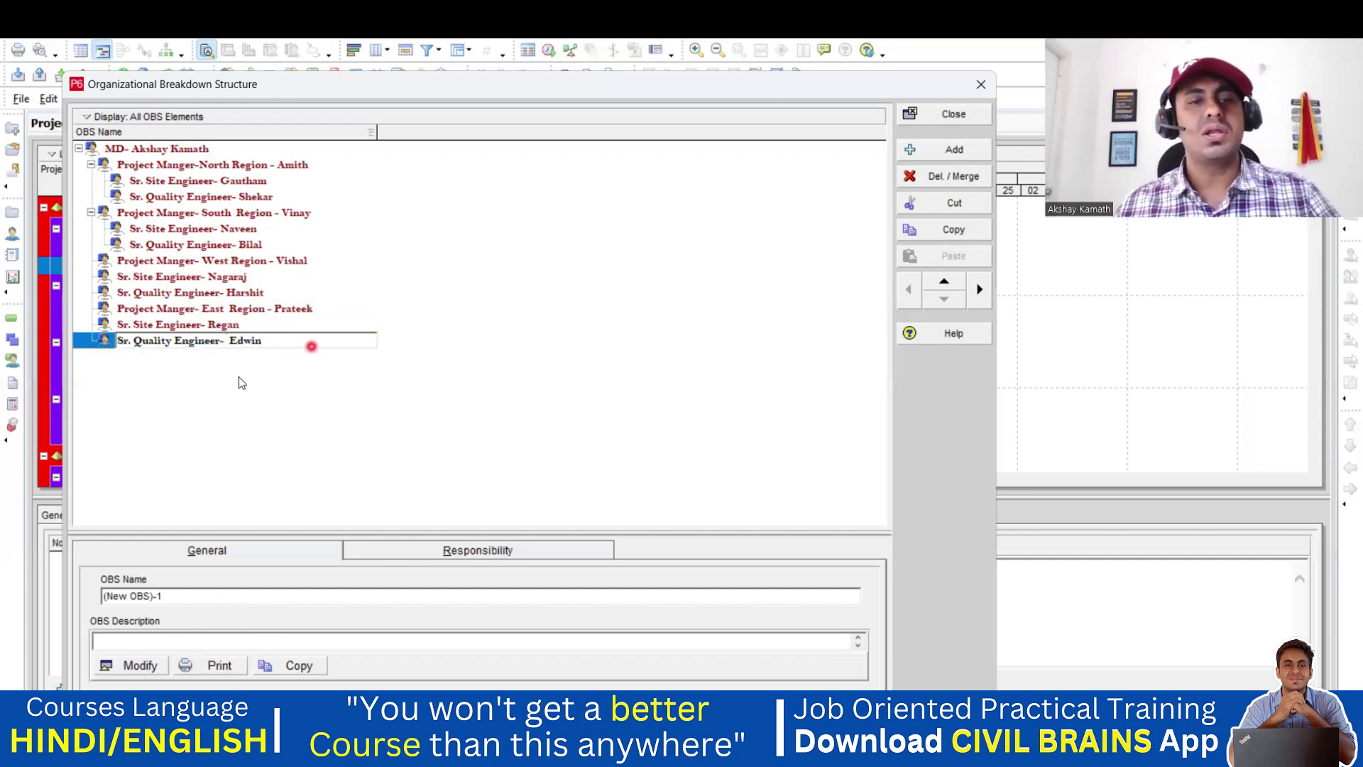
pyautogui.press('Return')
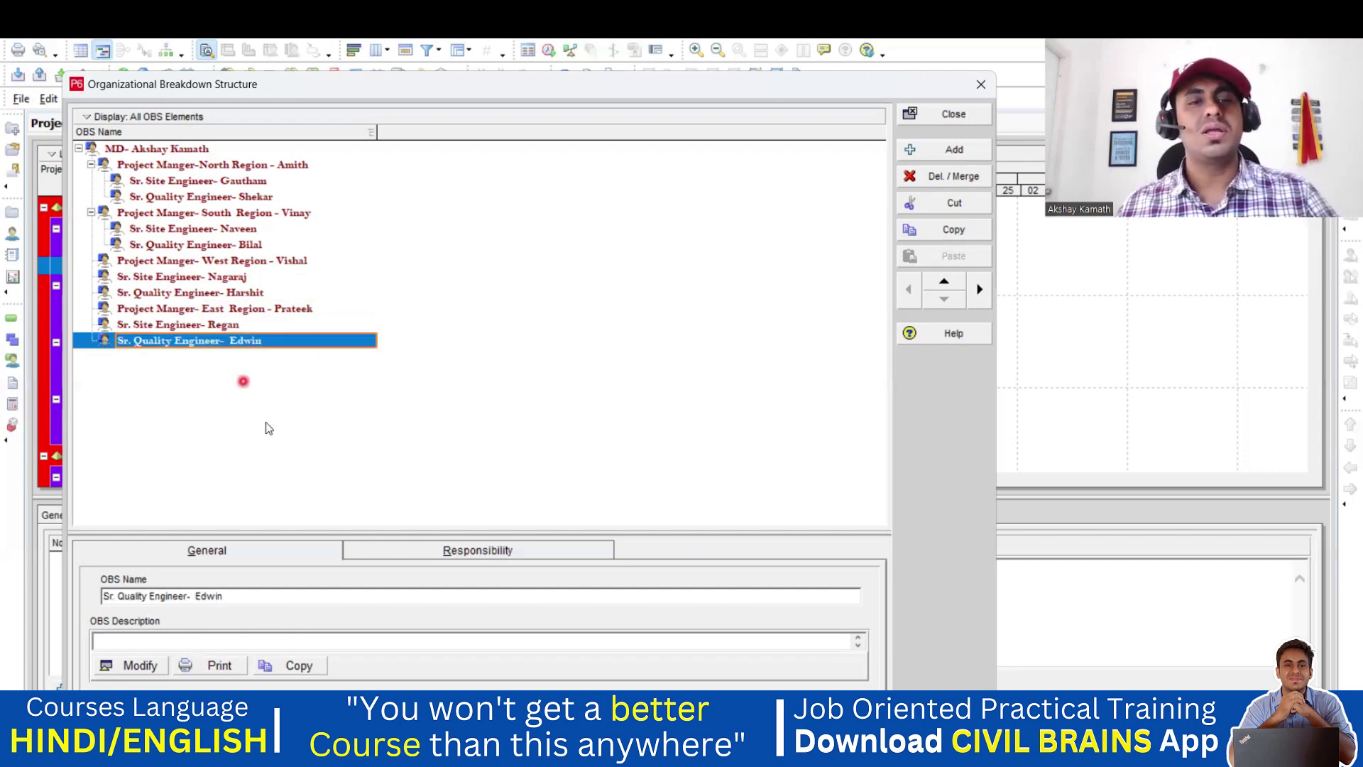
# - Indent the East Region's Sr. Site Engineer and Sr. Quality Engineer under their project manager, with the quality engineer listed first
pyautogui.click(192, 325)
pyautogui.click(979, 289)
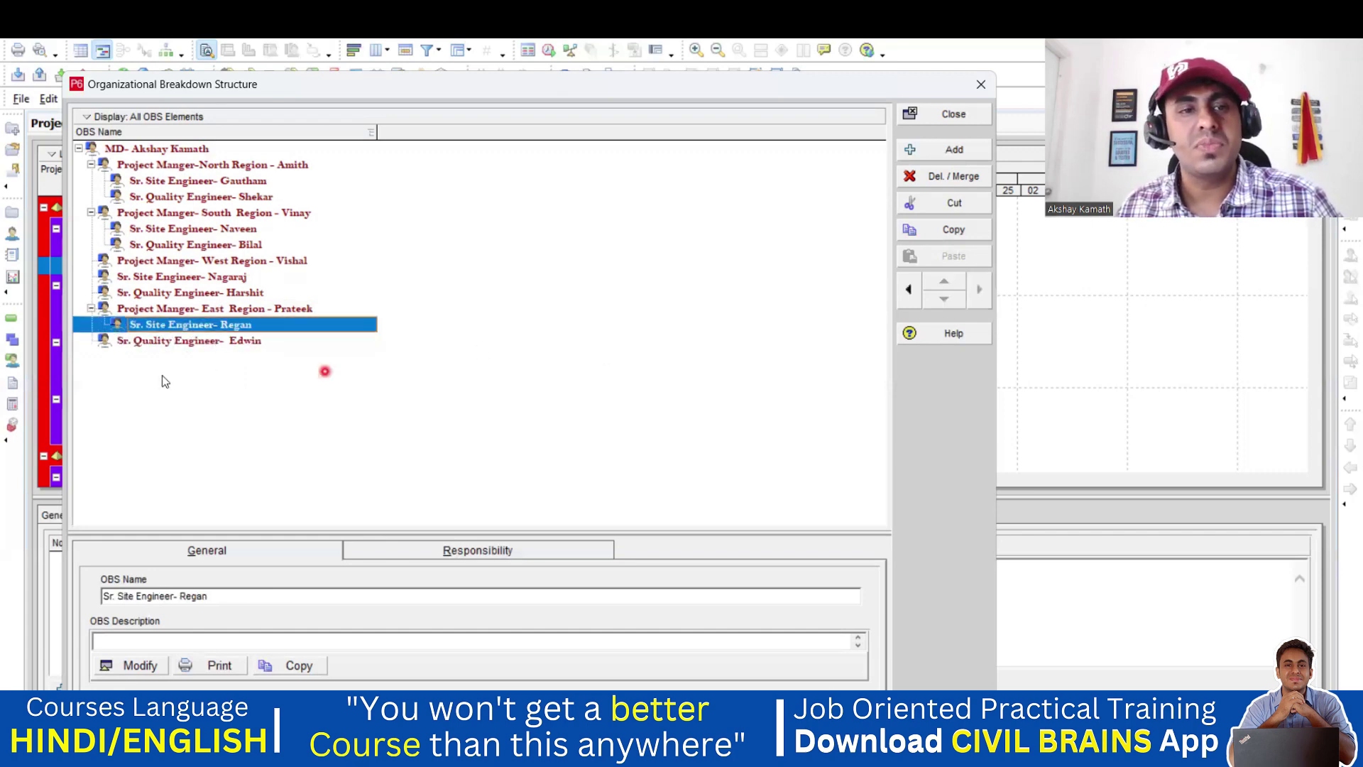
pyautogui.click(184, 340)
pyautogui.click(979, 289)
pyautogui.click(944, 281)
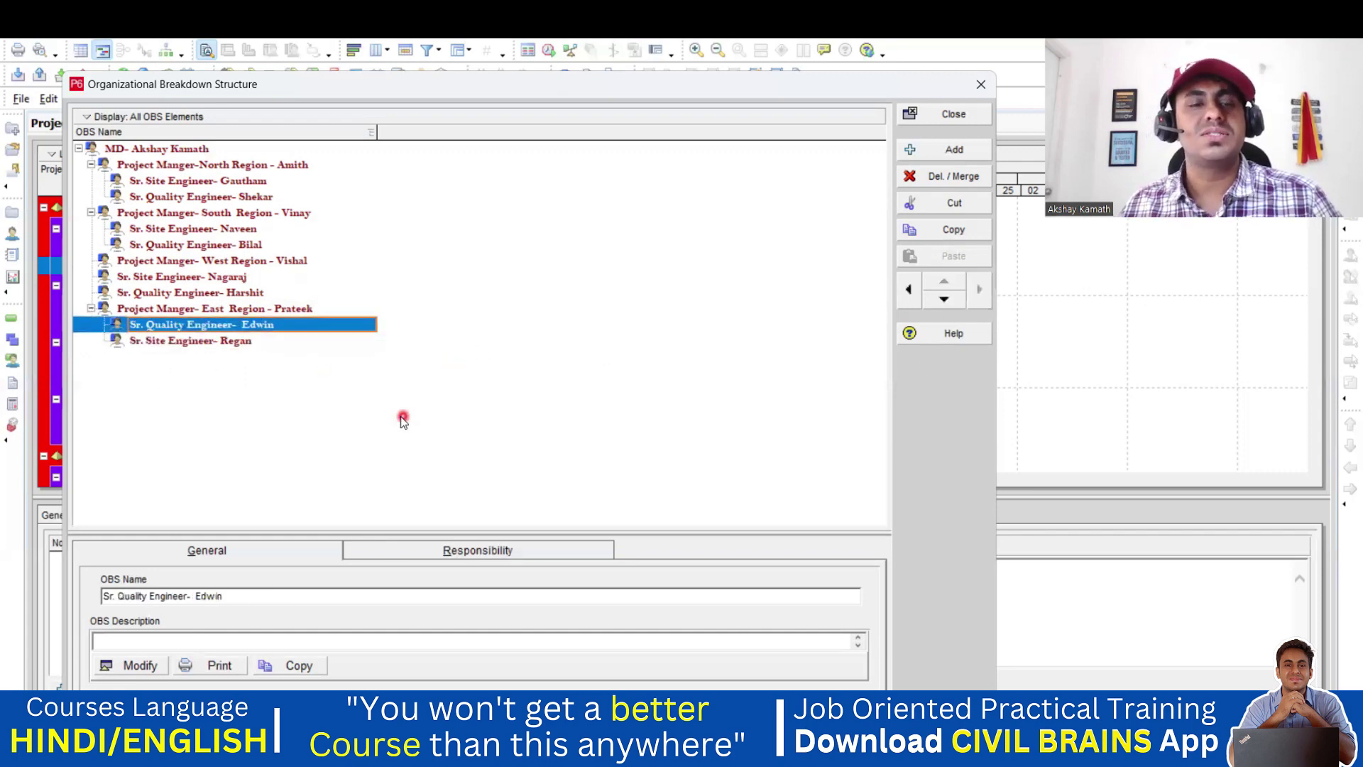
pyautogui.click(186, 278)
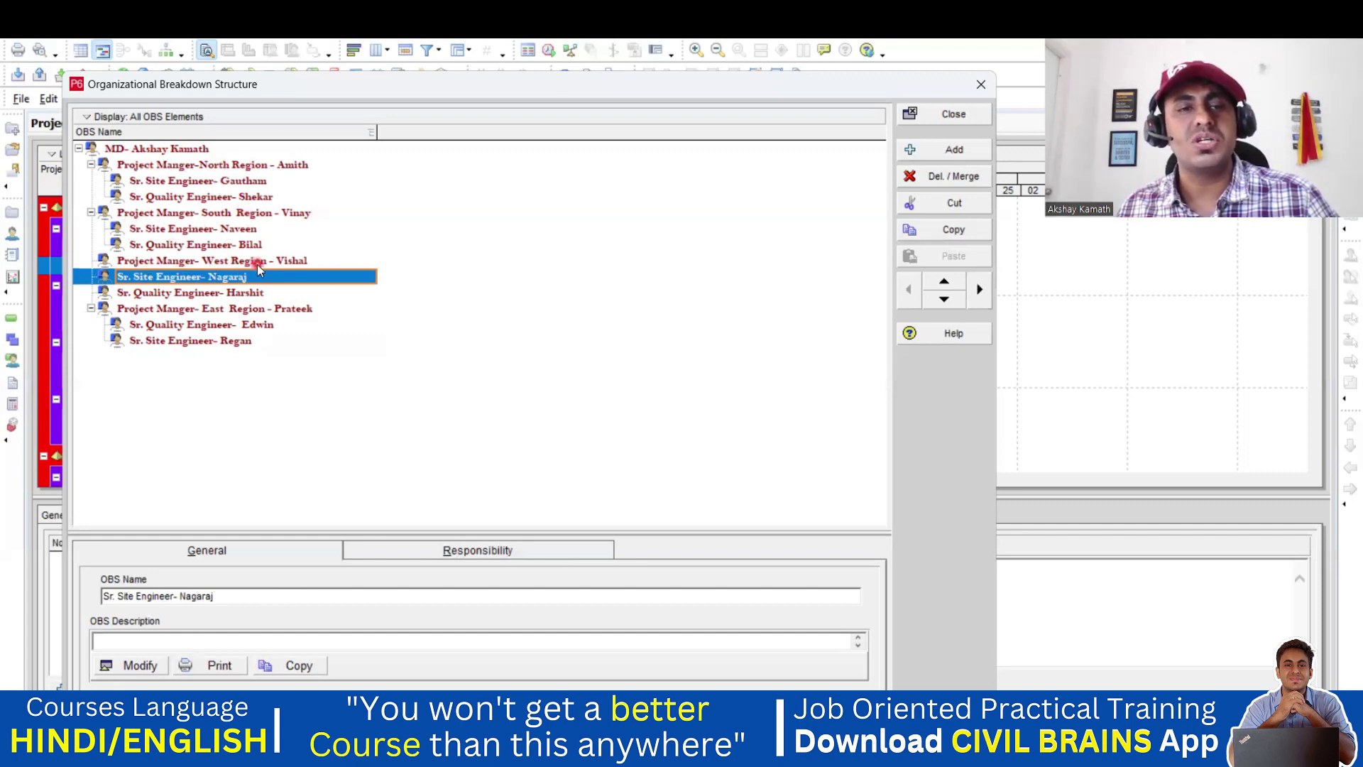
pyautogui.click(162, 310)
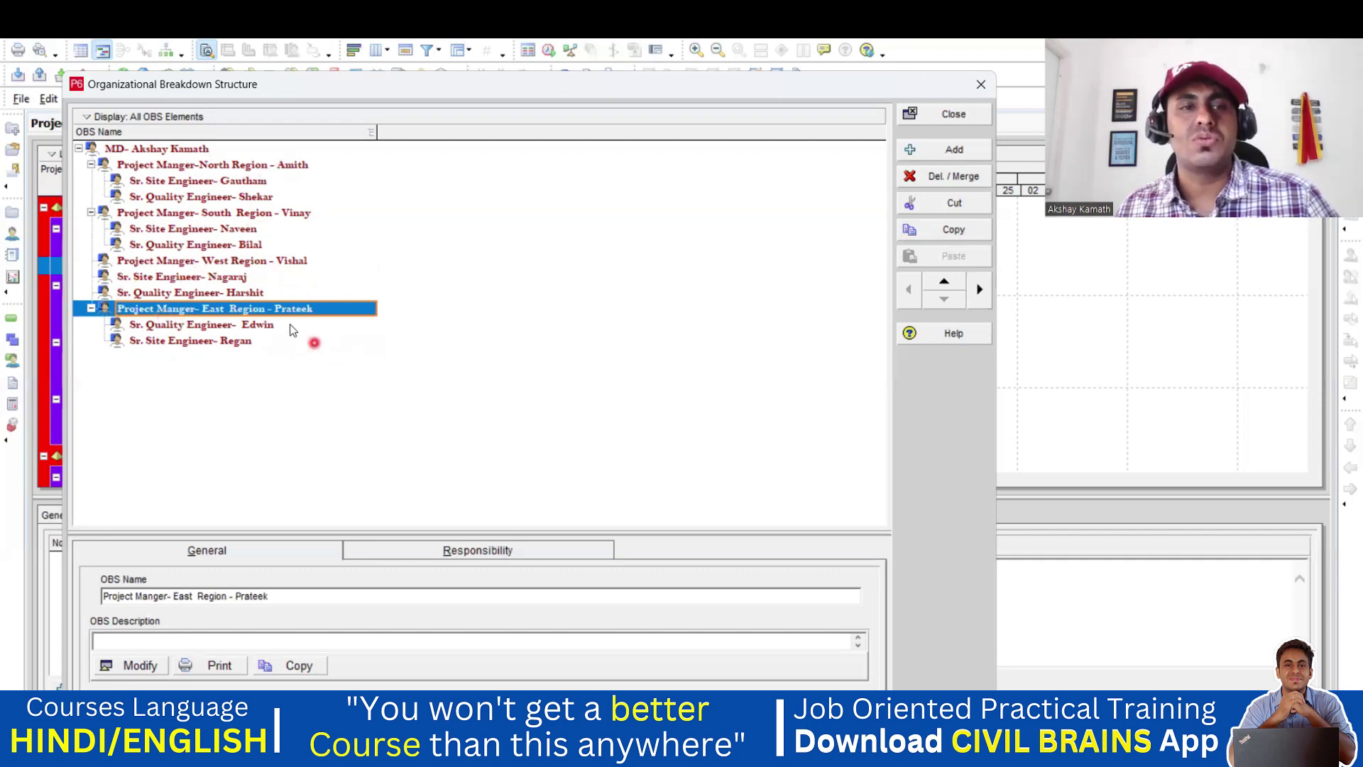
pyautogui.click(182, 183)
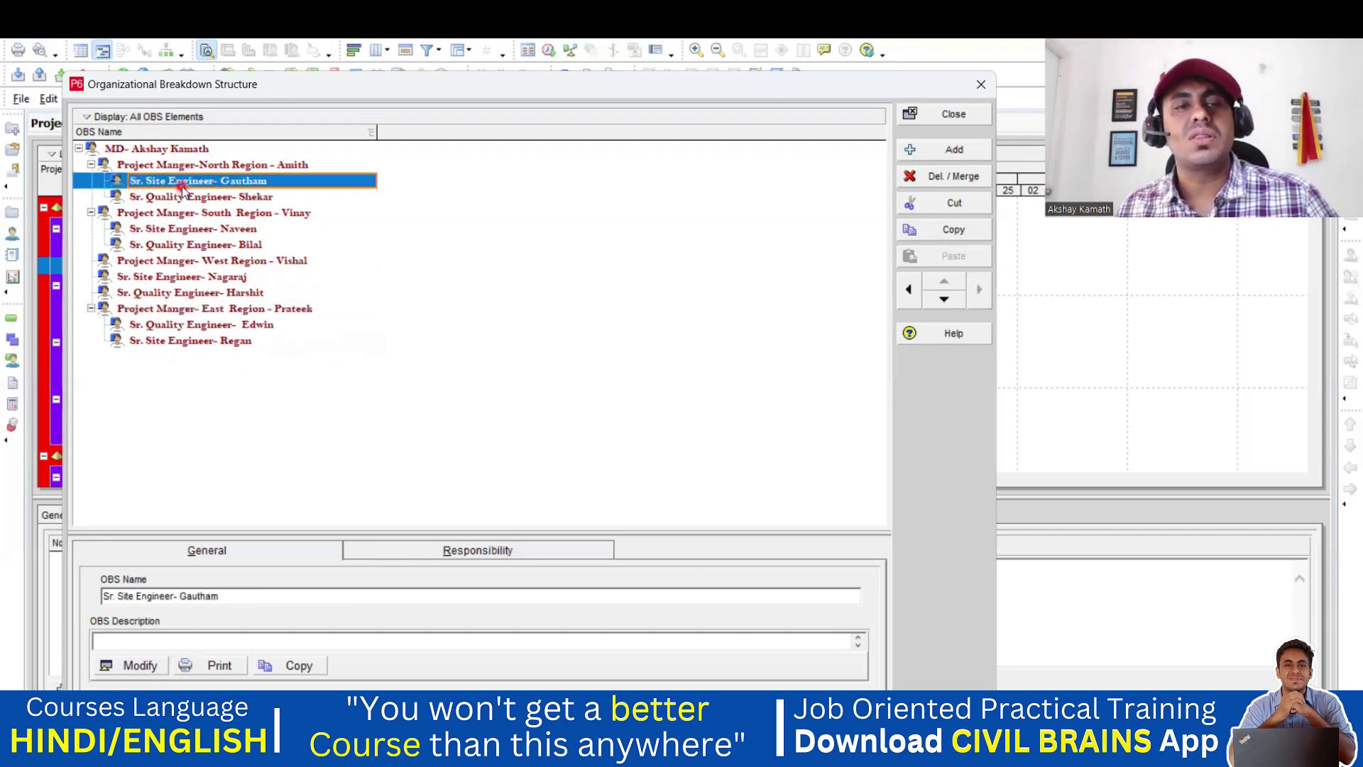
pyautogui.click(174, 213)
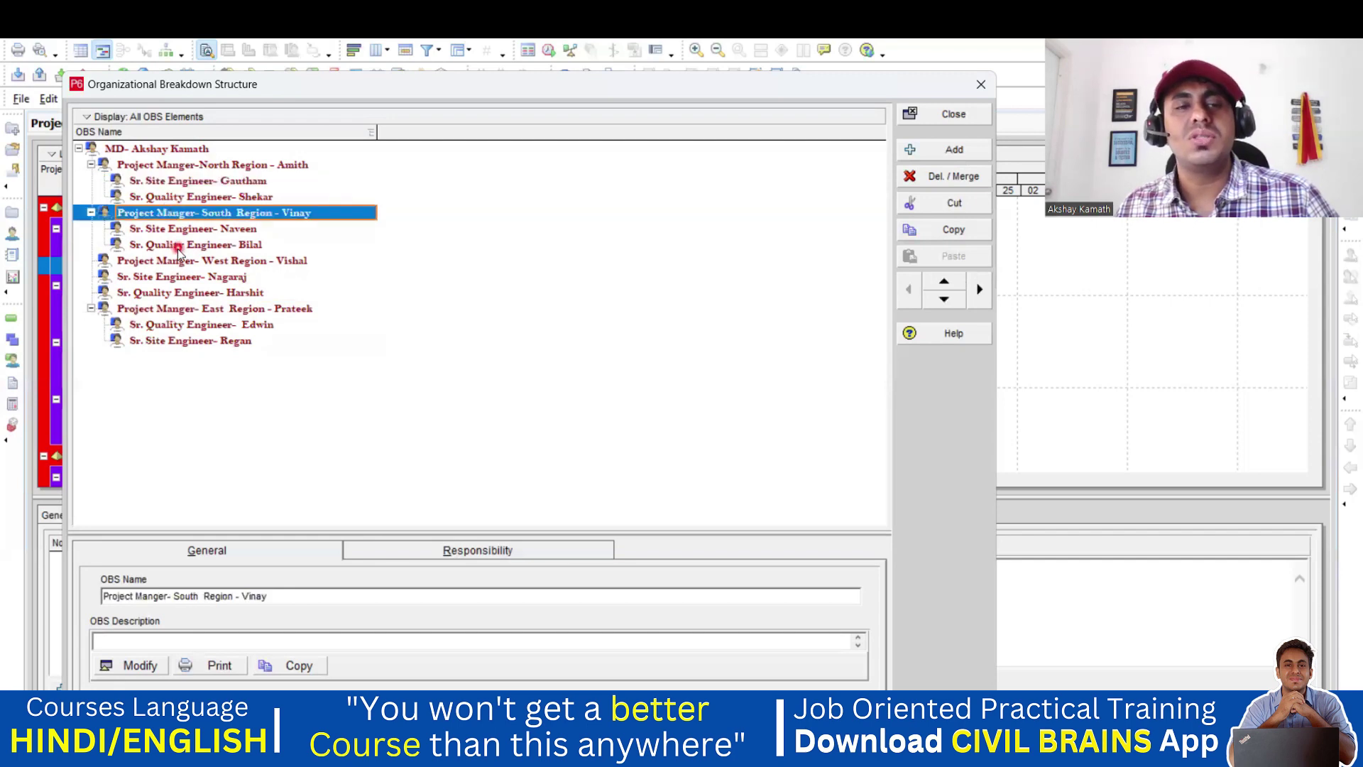
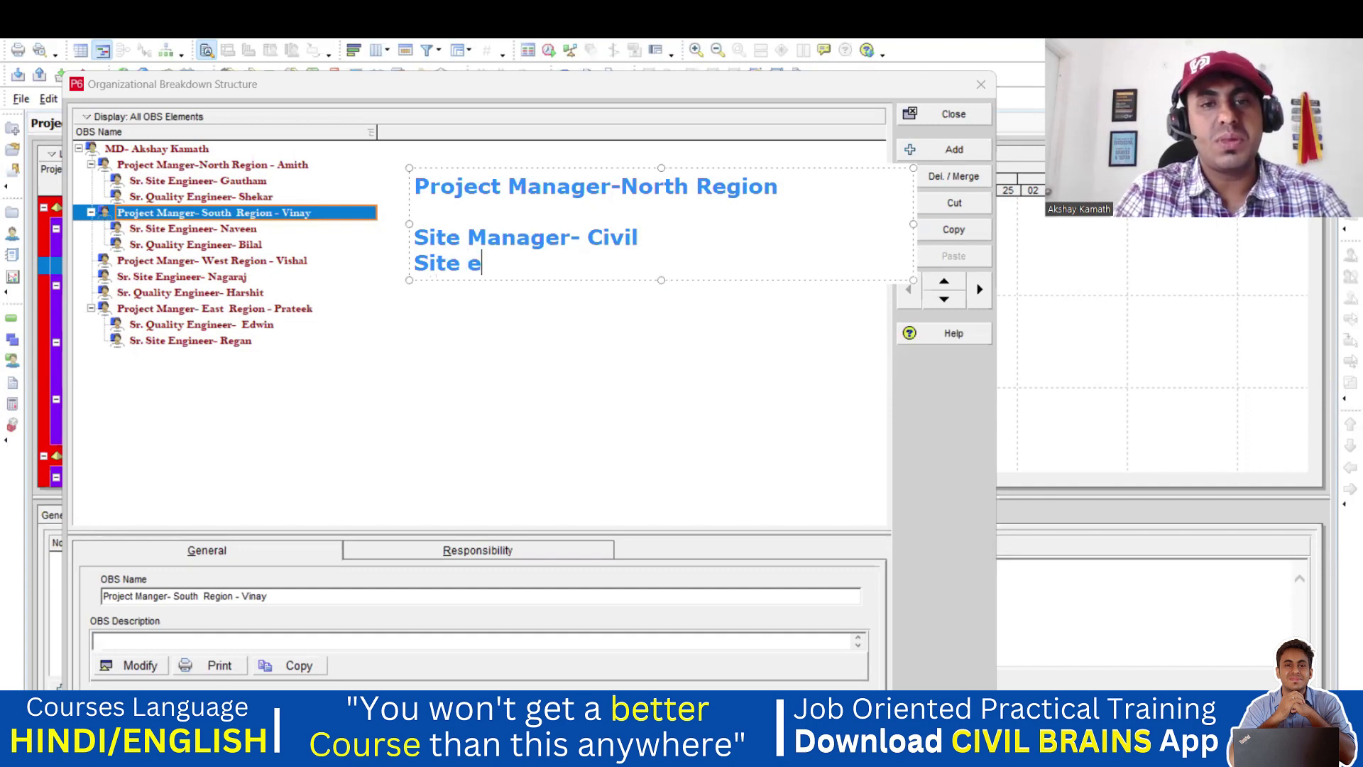
# - Complete the line below "Site Manager- Civil" in the on-screen text note as "Site Manager- Mechnaical" and start another line
pyautogui.press('BackSpace')
pyautogui.press('BackSpace')
pyautogui.write('manager')
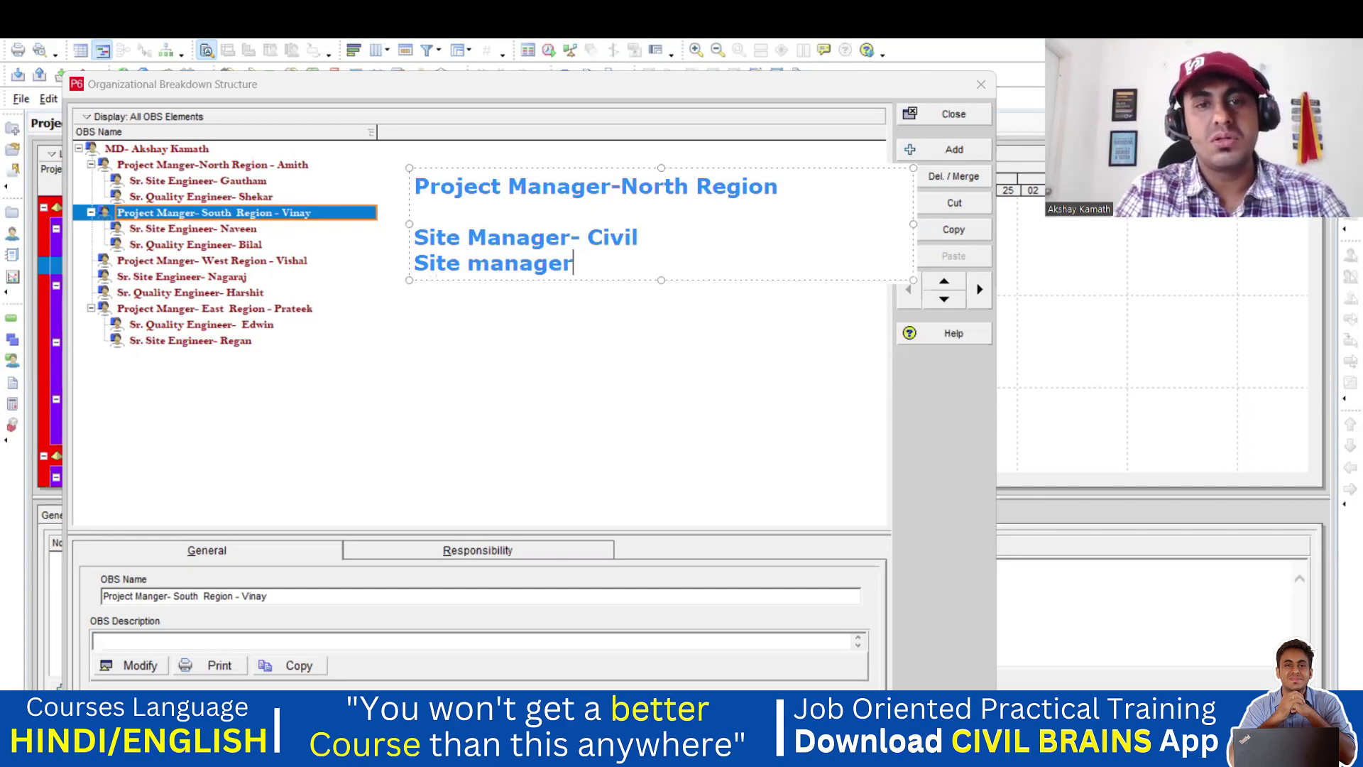
pyautogui.press('BackSpace')
pyautogui.press('BackSpace')
pyautogui.press('BackSpace')
pyautogui.press('BackSpace')
pyautogui.press('BackSpace')
pyautogui.press('BackSpace')
pyautogui.press('BackSpace')
pyautogui.write('Ma')
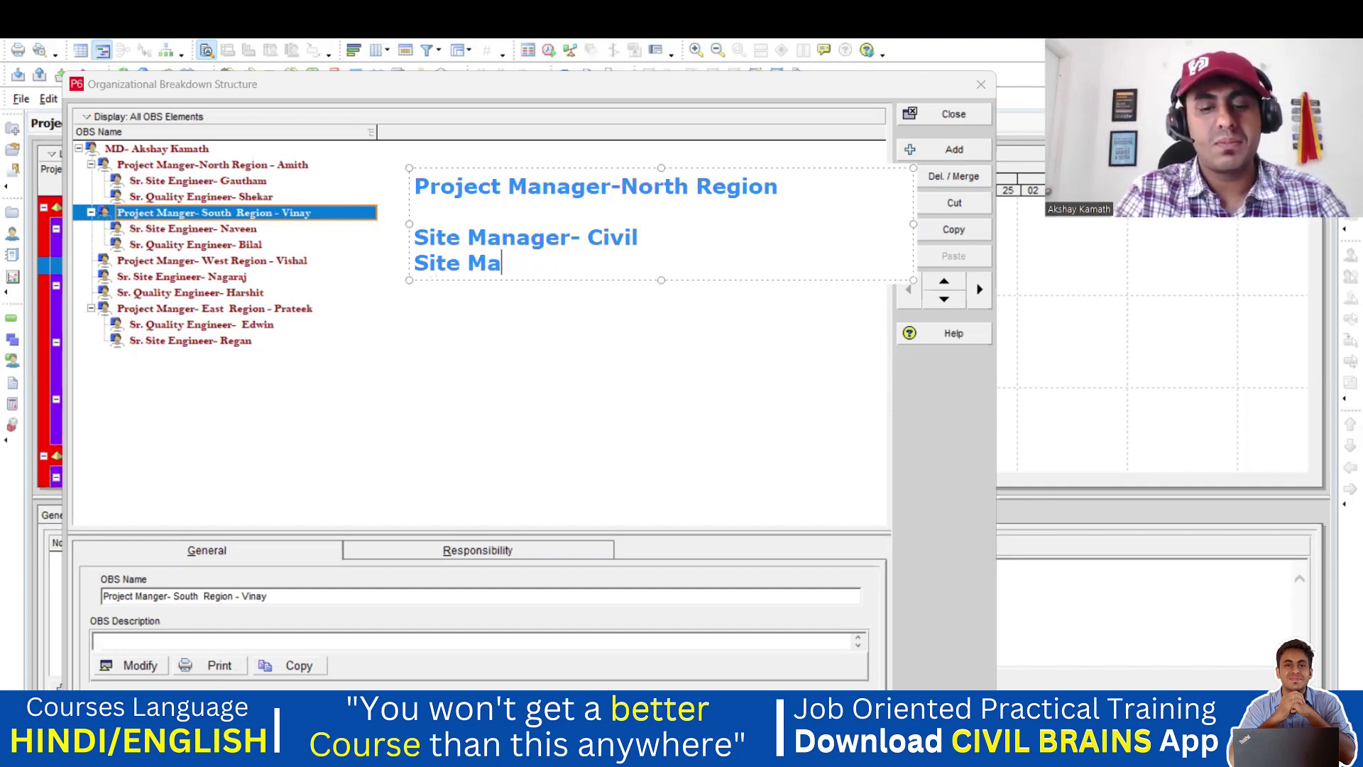
pyautogui.write('nager- Mechnaicslk')
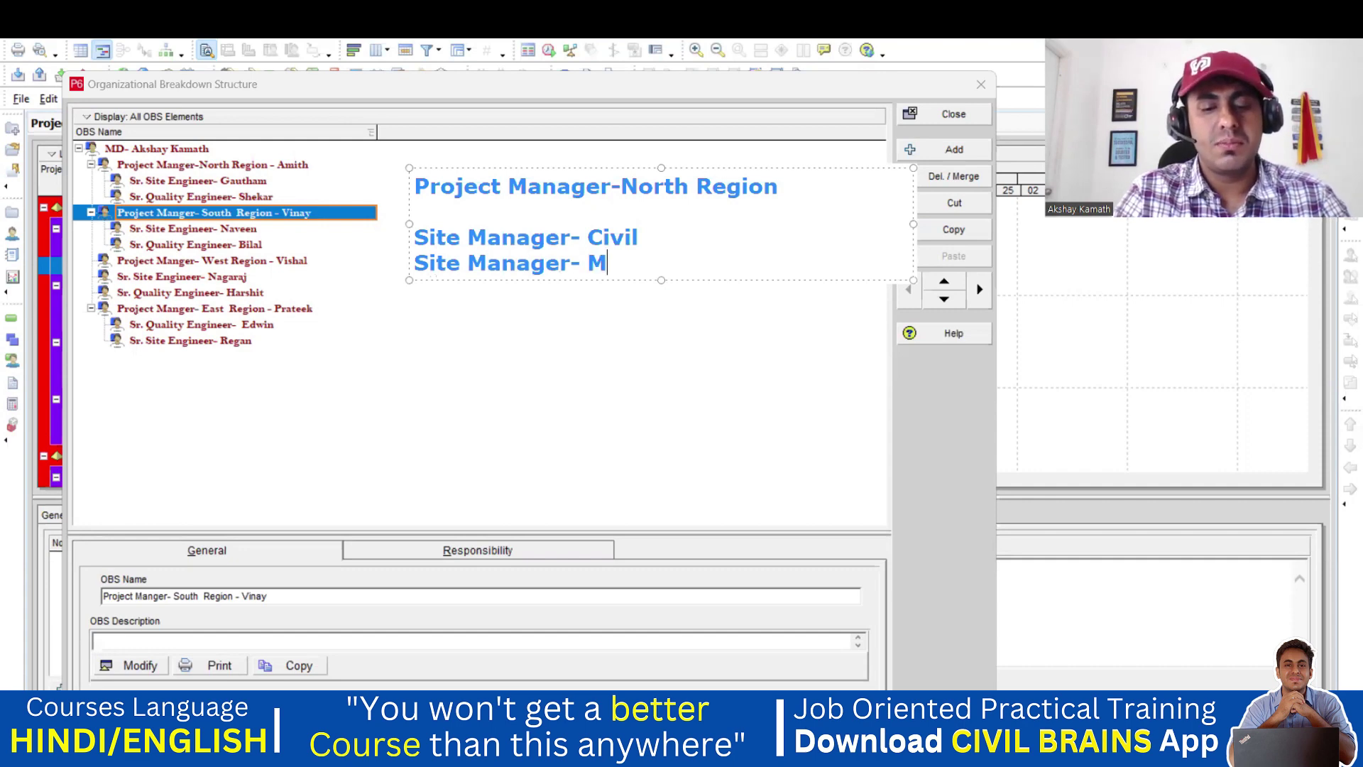
pyautogui.press('BackSpace')
pyautogui.press('BackSpace')
pyautogui.press('BackSpace')
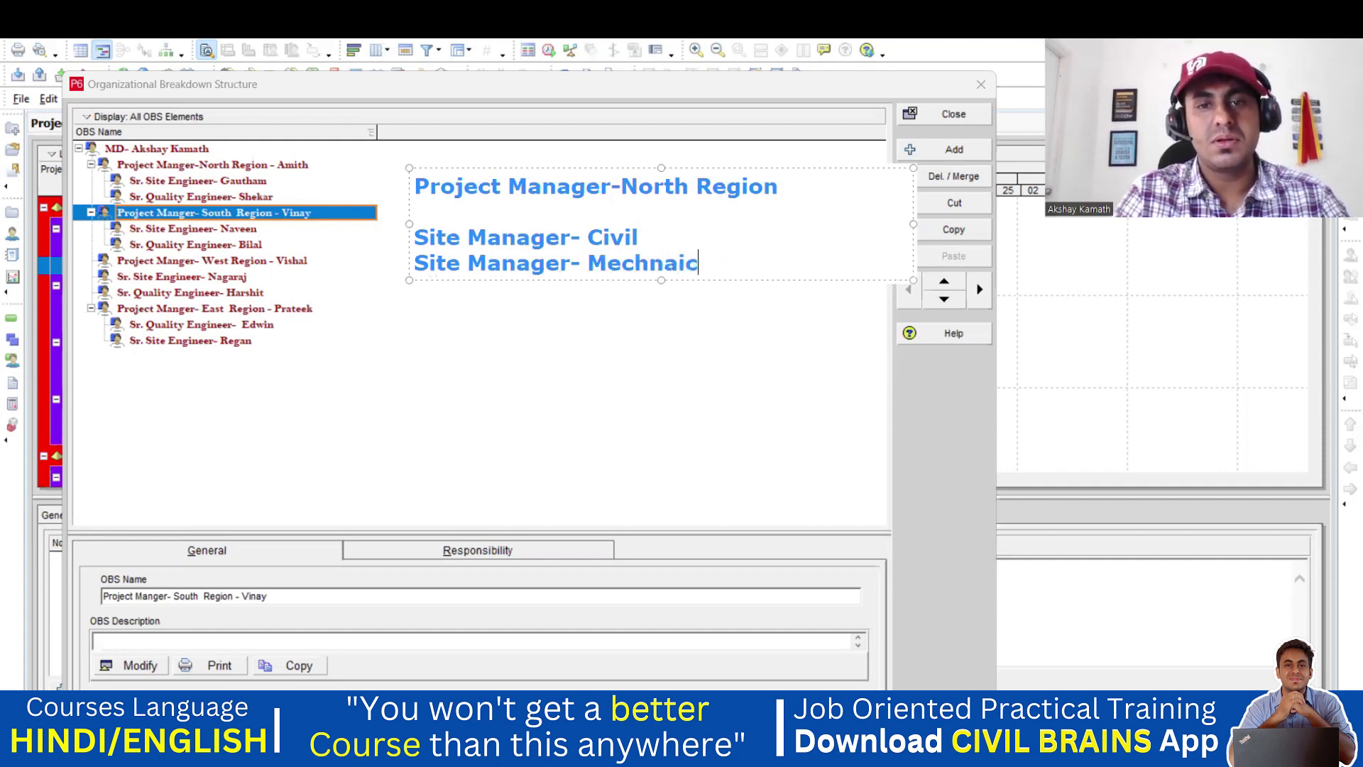
pyautogui.write('al')
pyautogui.press('Return')
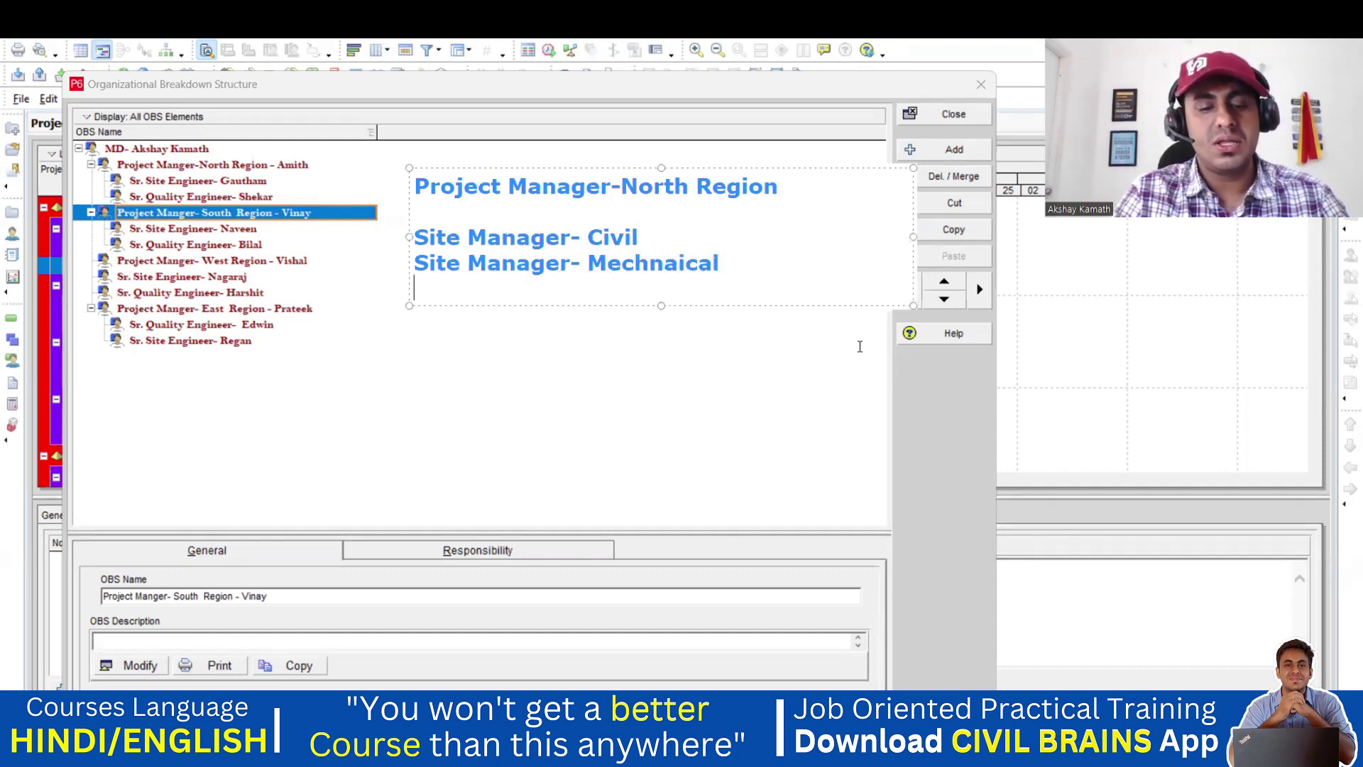
# - Add the line "Site Manager - Electrical" to the end of the on-screen text note
pyautogui.write('Site EM')
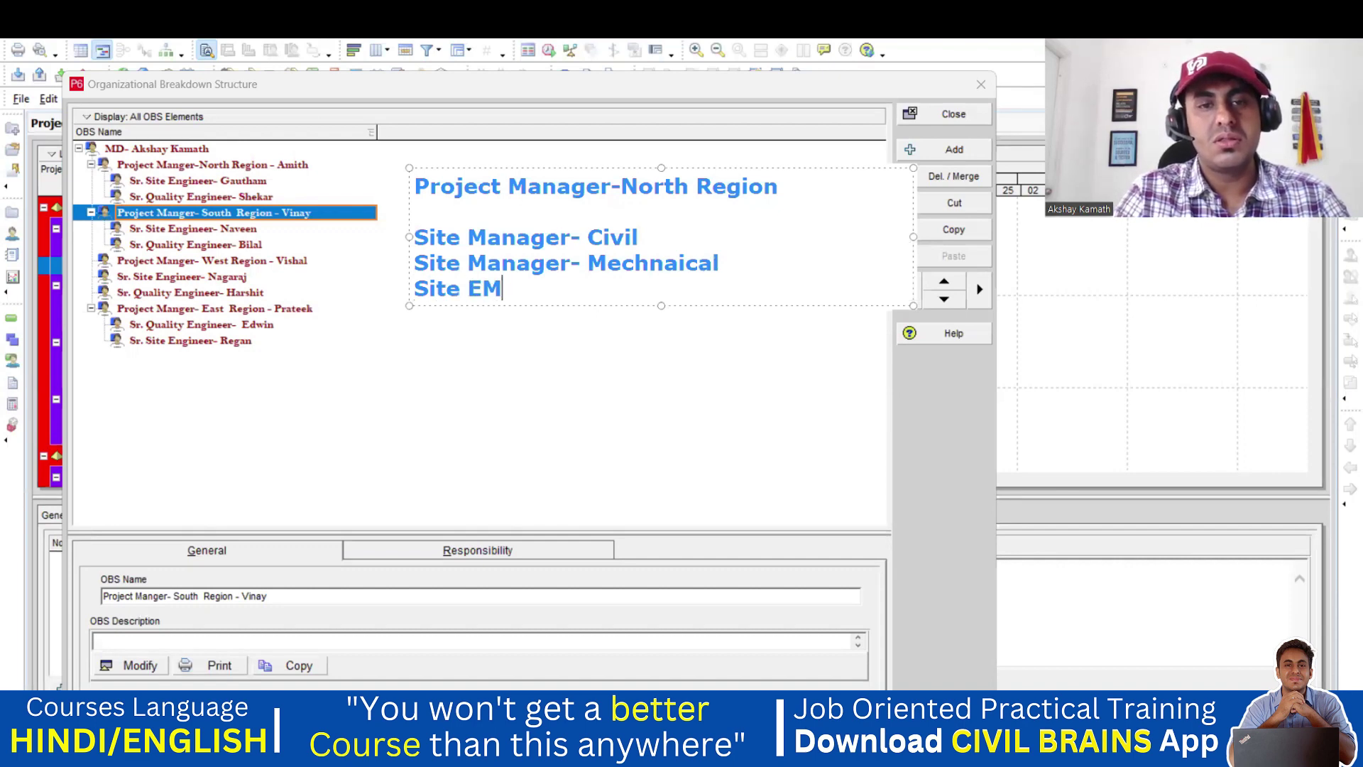
pyautogui.press('BackSpace')
pyautogui.press('BackSpace')
pyautogui.write('Maan')
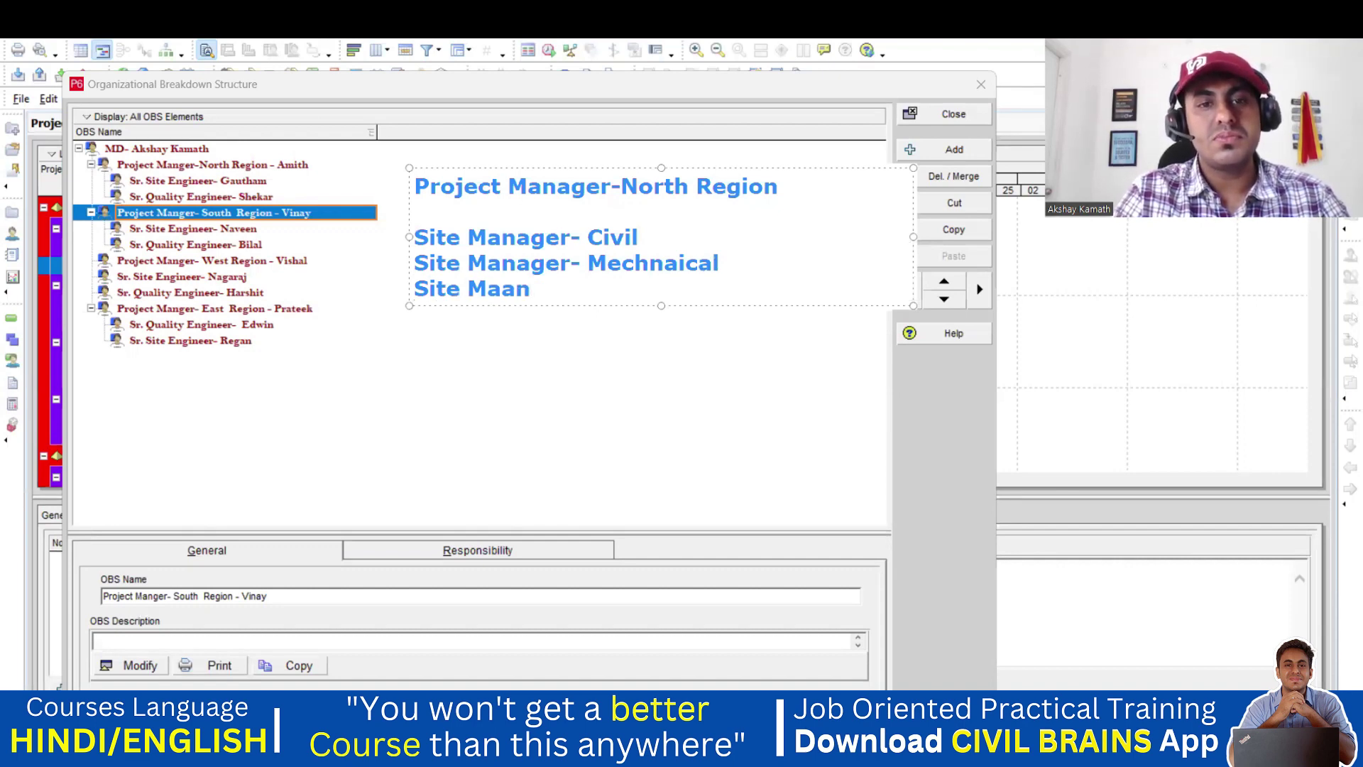
pyautogui.press('BackSpace')
pyautogui.press('BackSpace')
pyautogui.write('nager ')
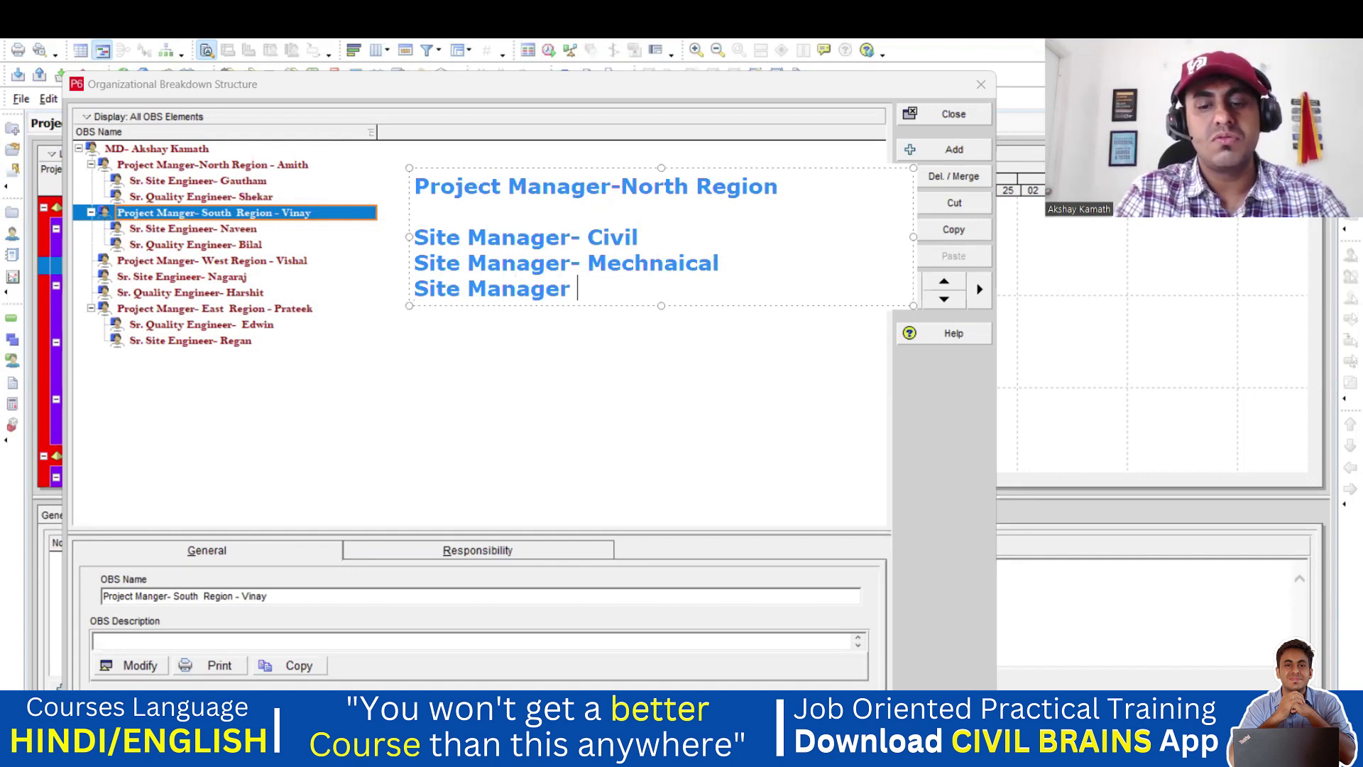
pyautogui.write('- Ekctruc')
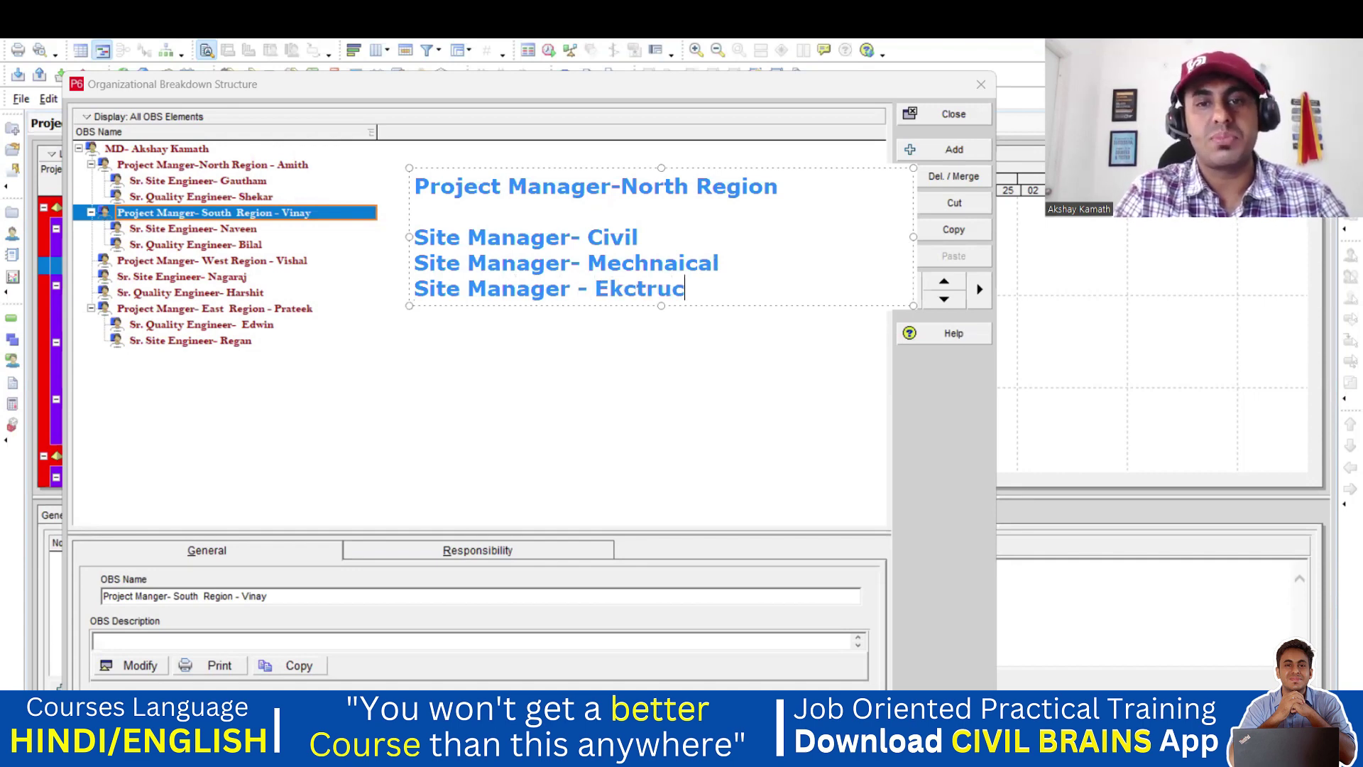
pyautogui.press('BackSpace')
pyautogui.press('BackSpace')
pyautogui.press('BackSpace')
pyautogui.press('BackSpace')
pyautogui.press('BackSpace')
pyautogui.press('BackSpace')
pyautogui.write('le')
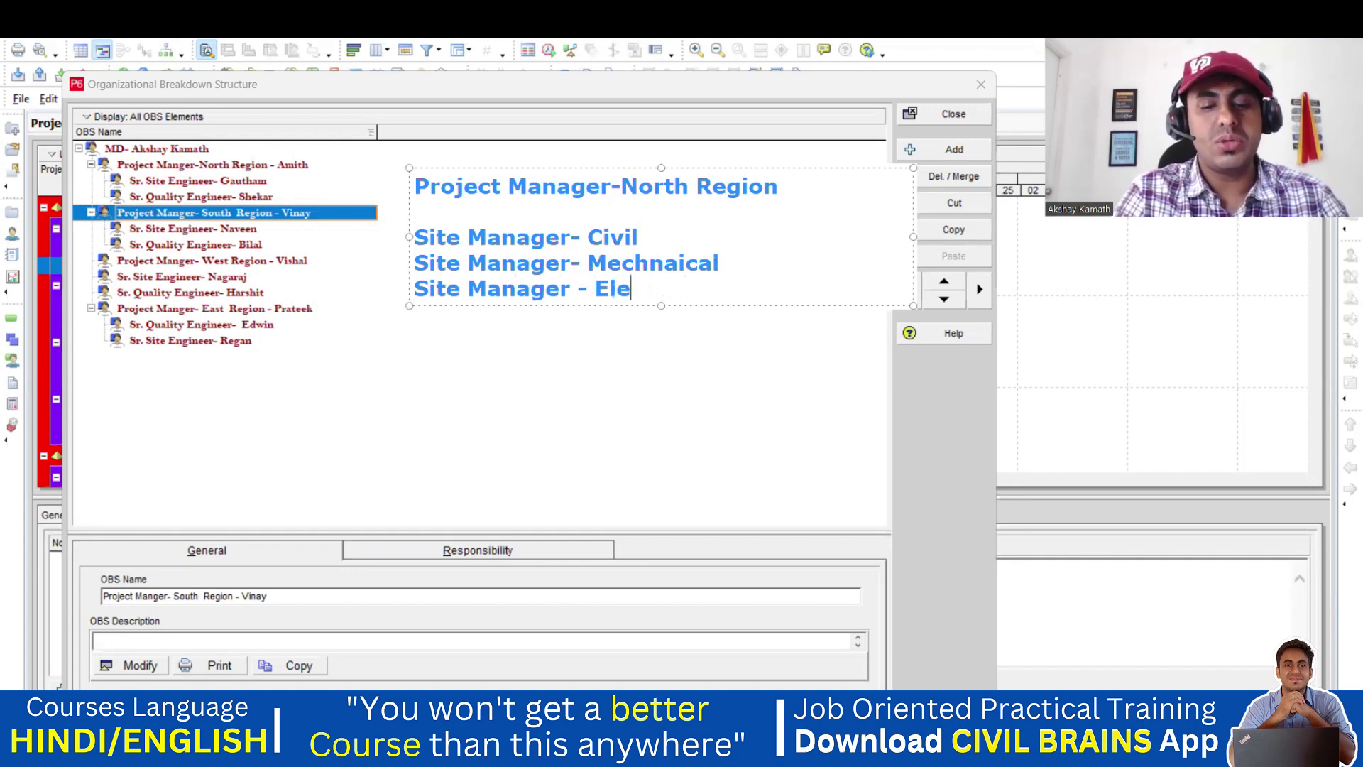
pyautogui.write('cgtric')
pyautogui.press('BackSpace')
pyautogui.press('BackSpace')
pyautogui.press('BackSpace')
pyautogui.press('BackSpace')
pyautogui.press('BackSpace')
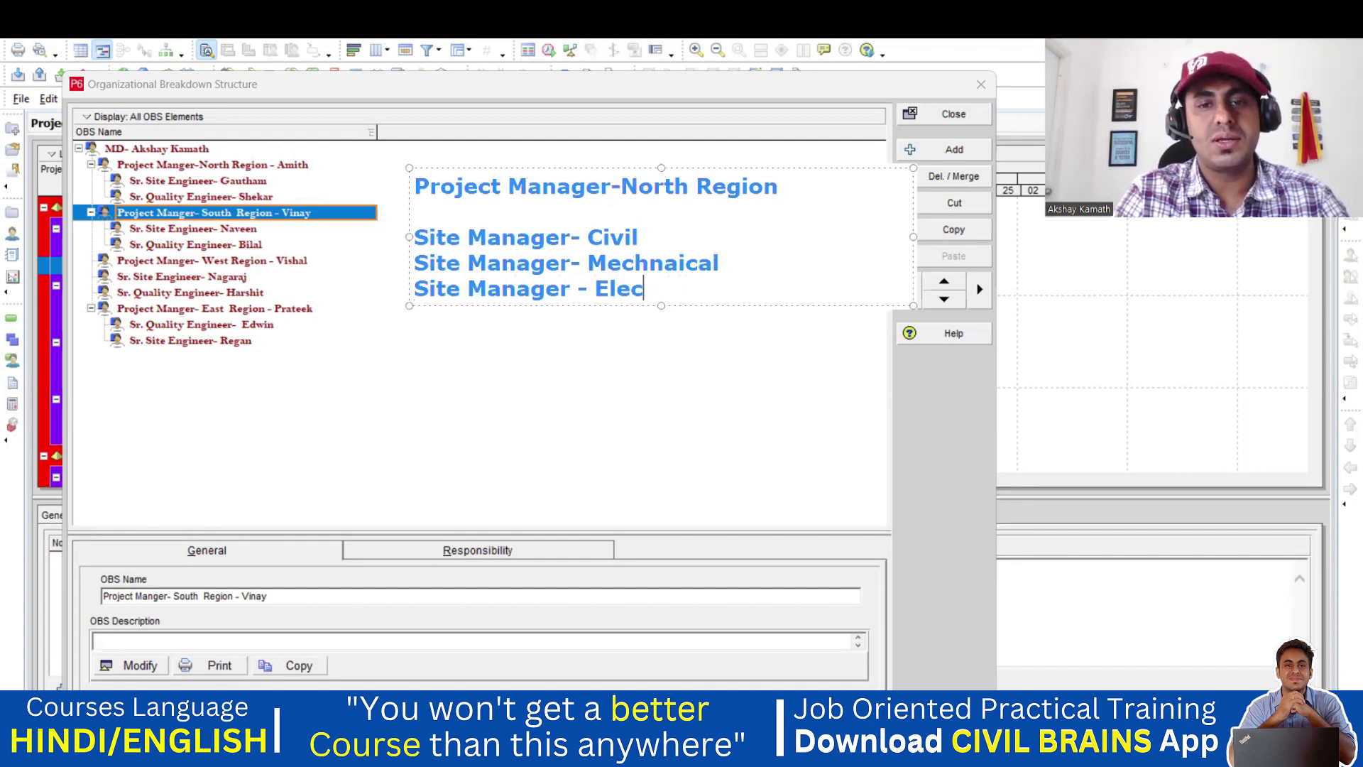
pyautogui.write('trical')
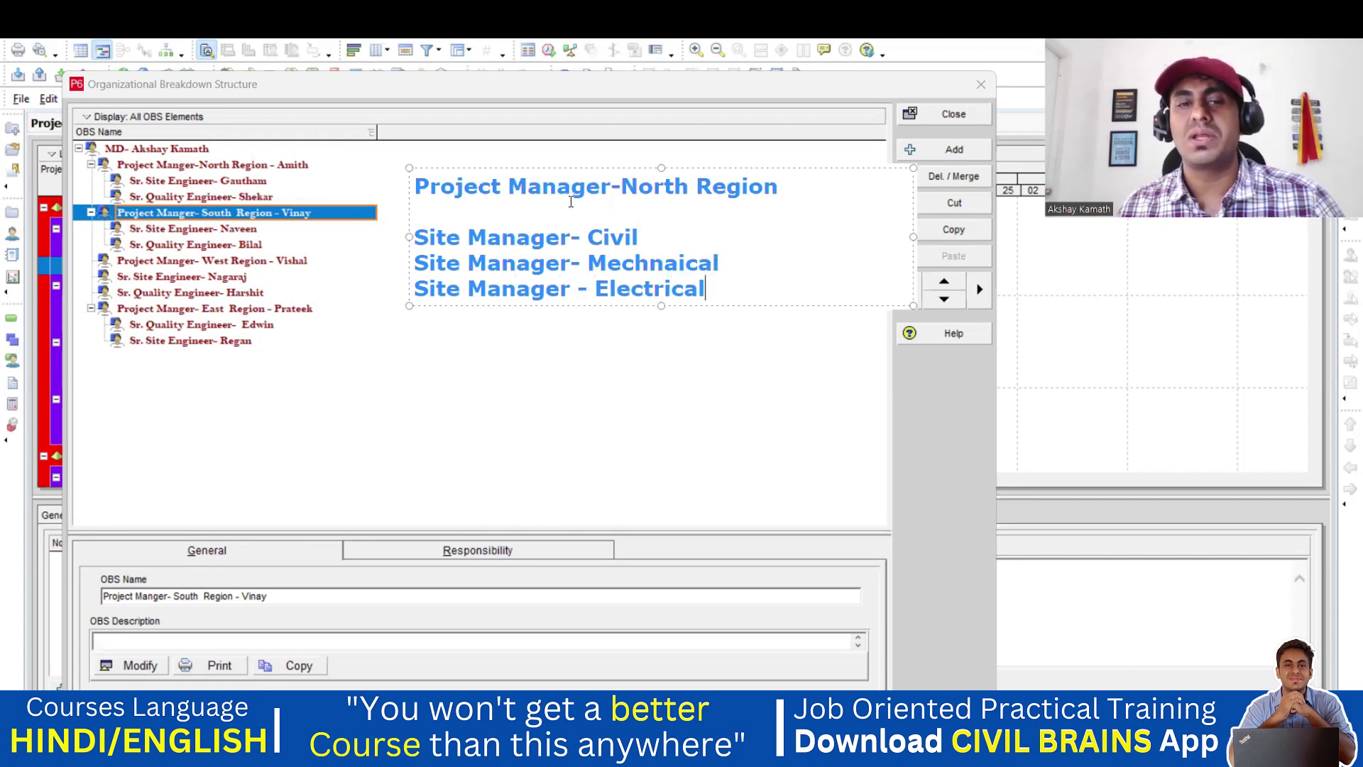
# - Add an indented line "Sr.Site Engineer" below "Site Manager- Civil" in the on-screen text note
pyautogui.click(658, 233)
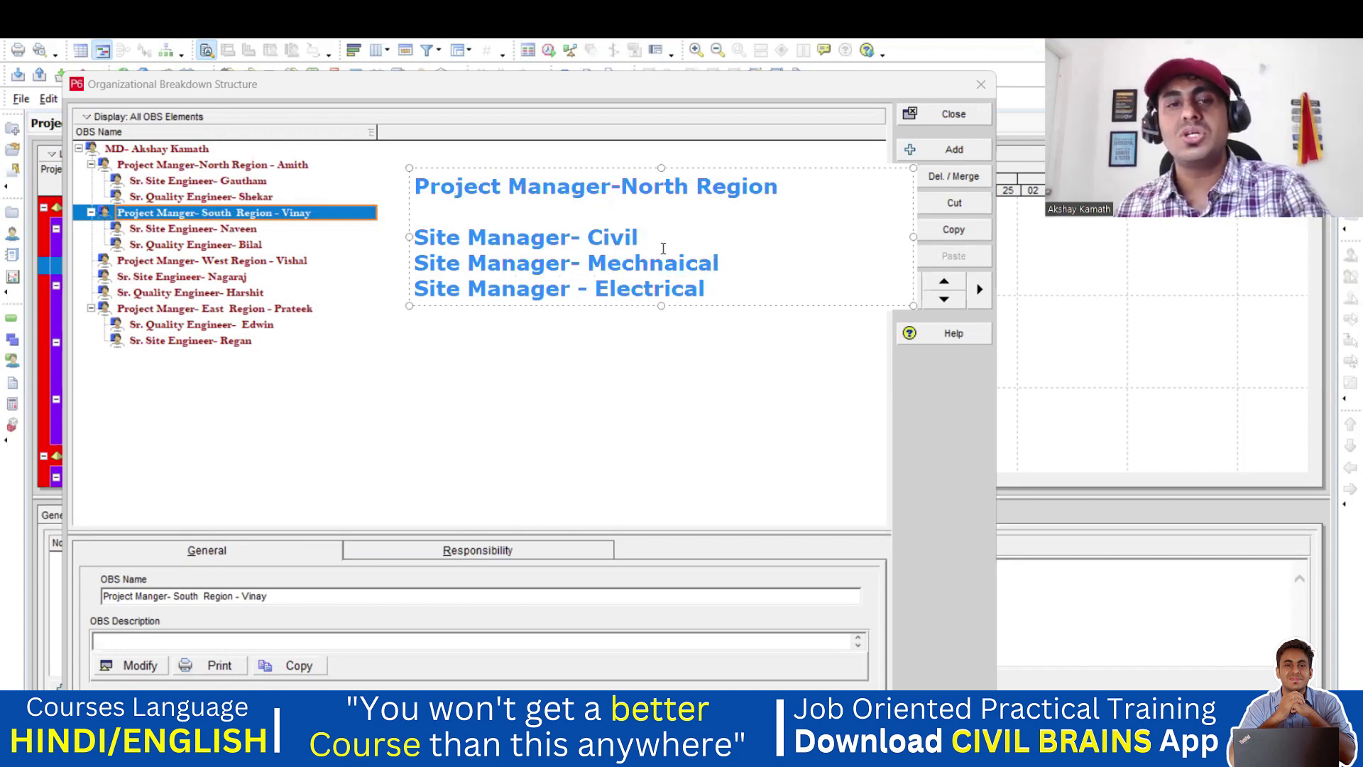
pyautogui.press('Return')
pyautogui.write('Sr.')
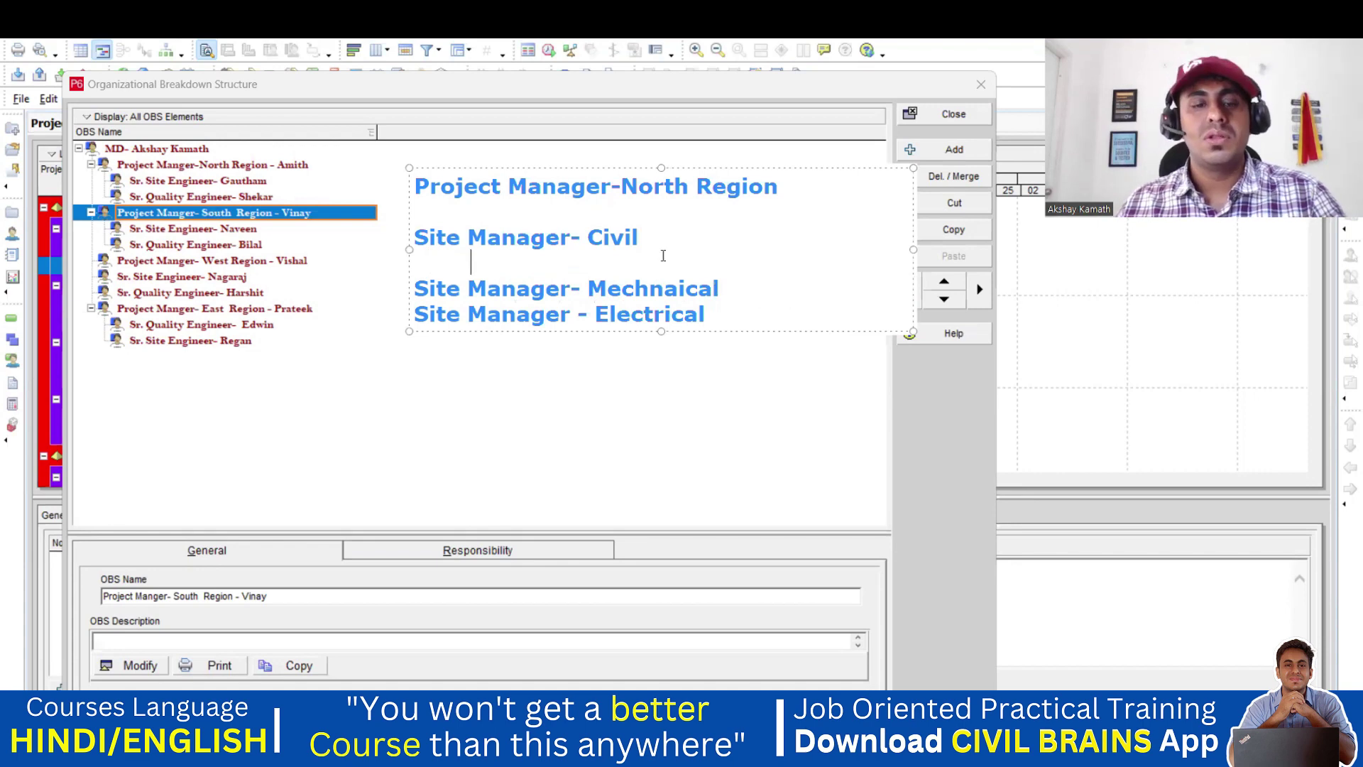
pyautogui.write('Sit')
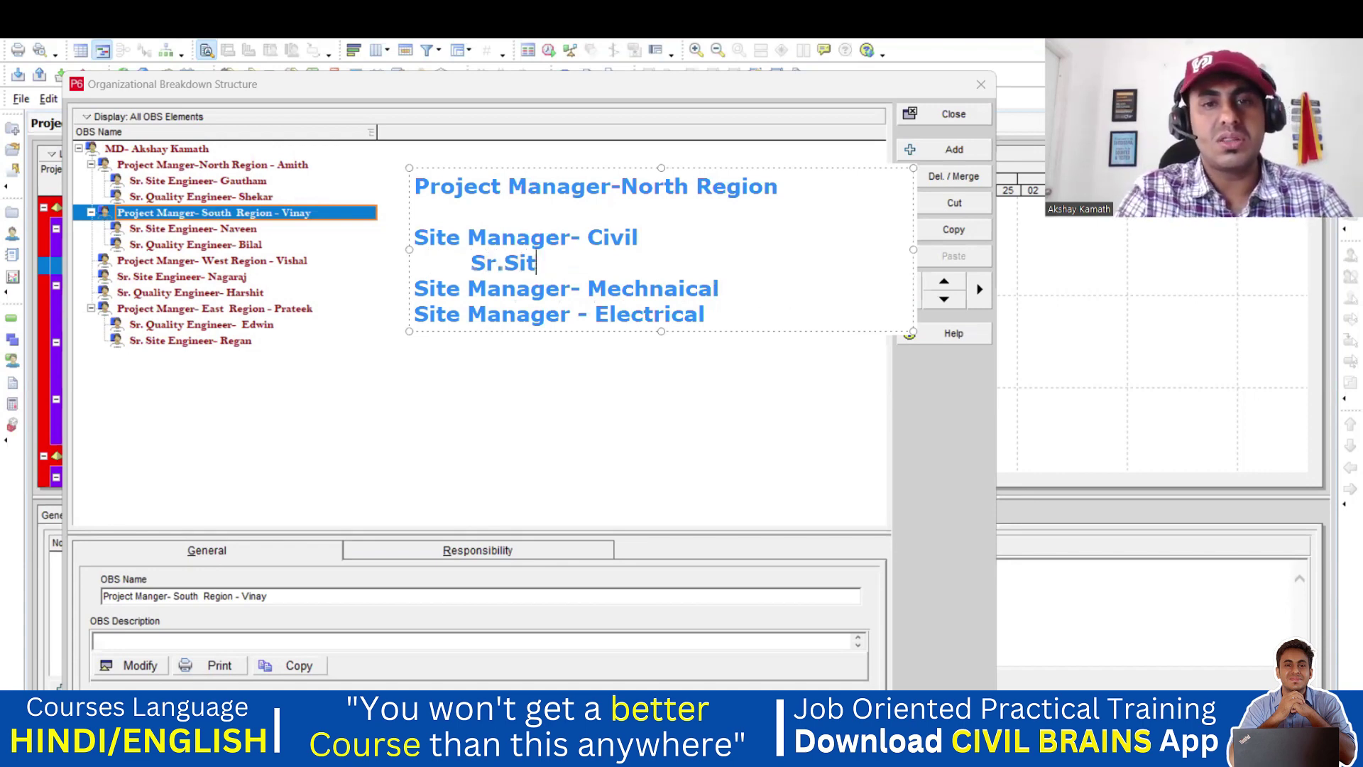
pyautogui.write('e Engineer')
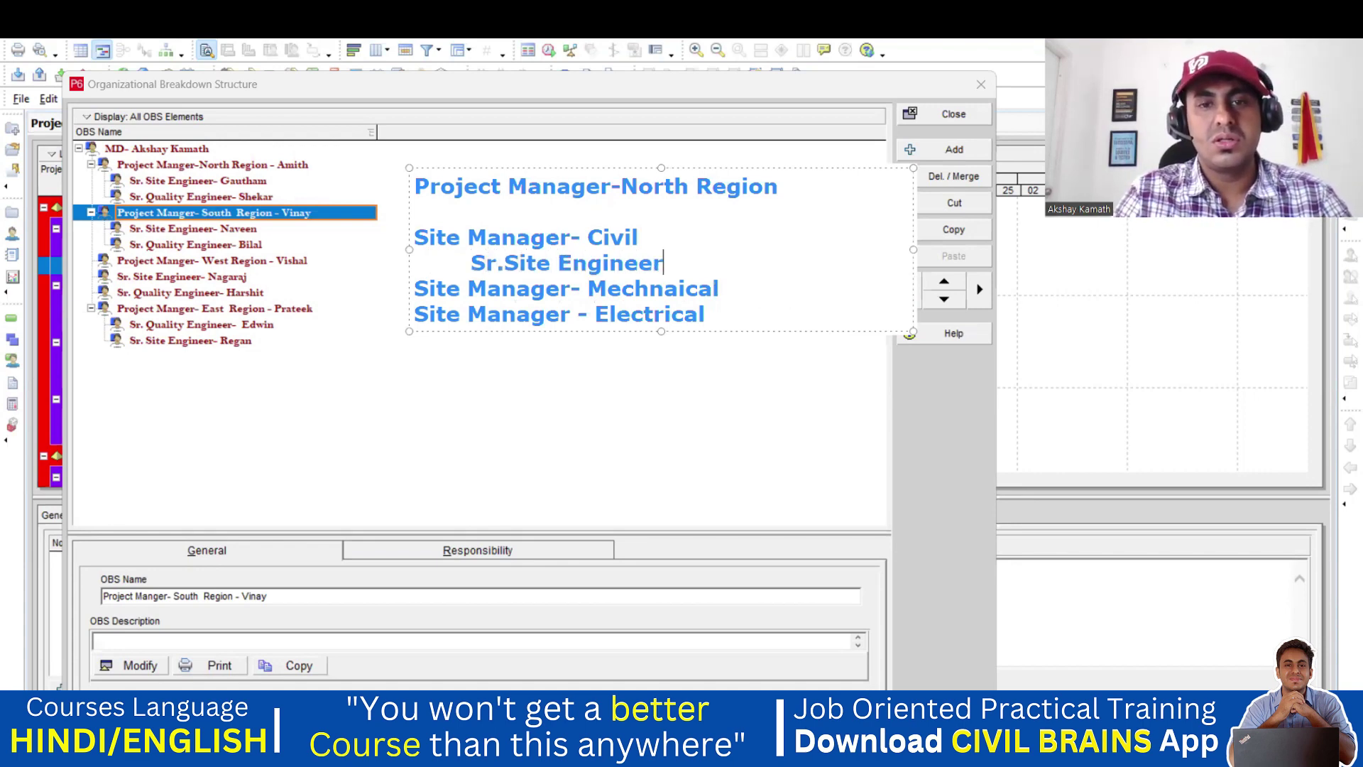
pyautogui.write('-C')
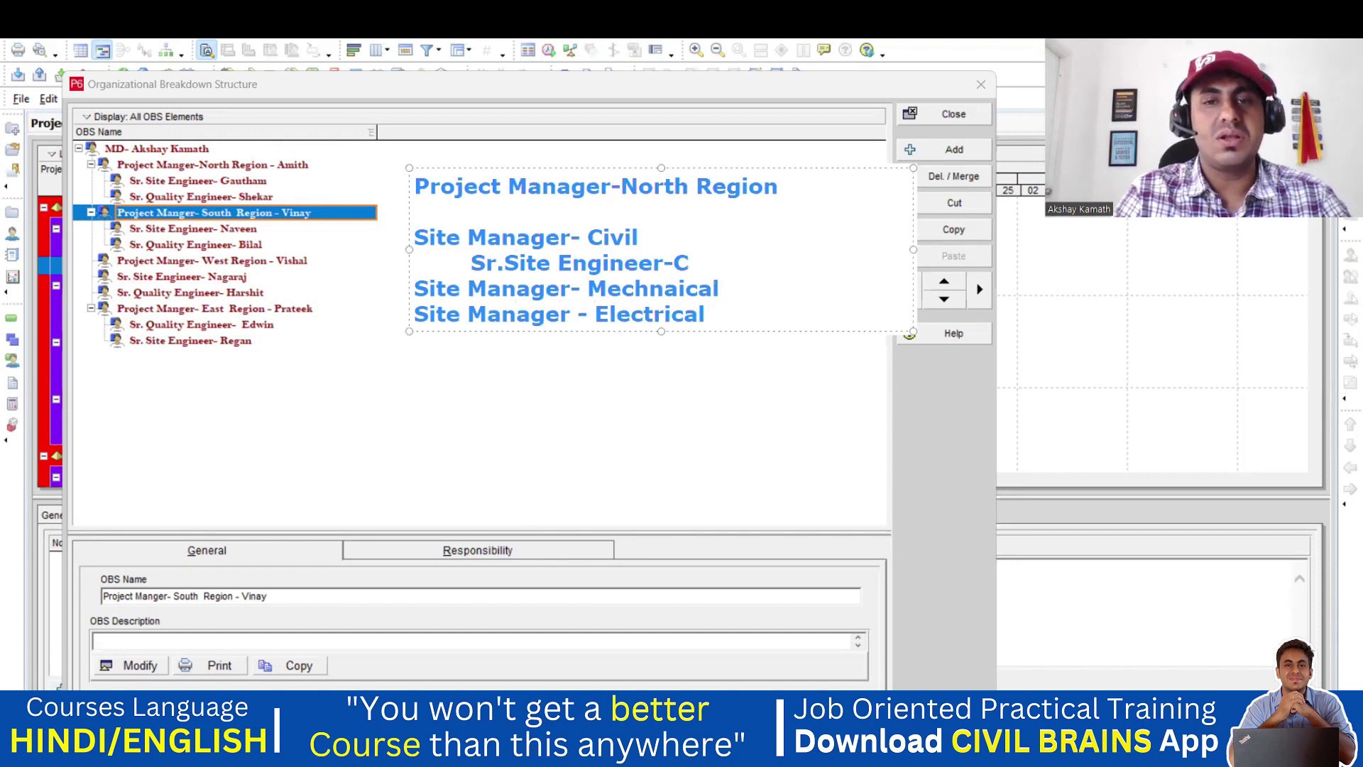
pyautogui.press('BackSpace')
# - Add an indented line "Sr Quality Engineer" below "Sr.Site Engineer" in the note's civil group
pyautogui.press('Return')
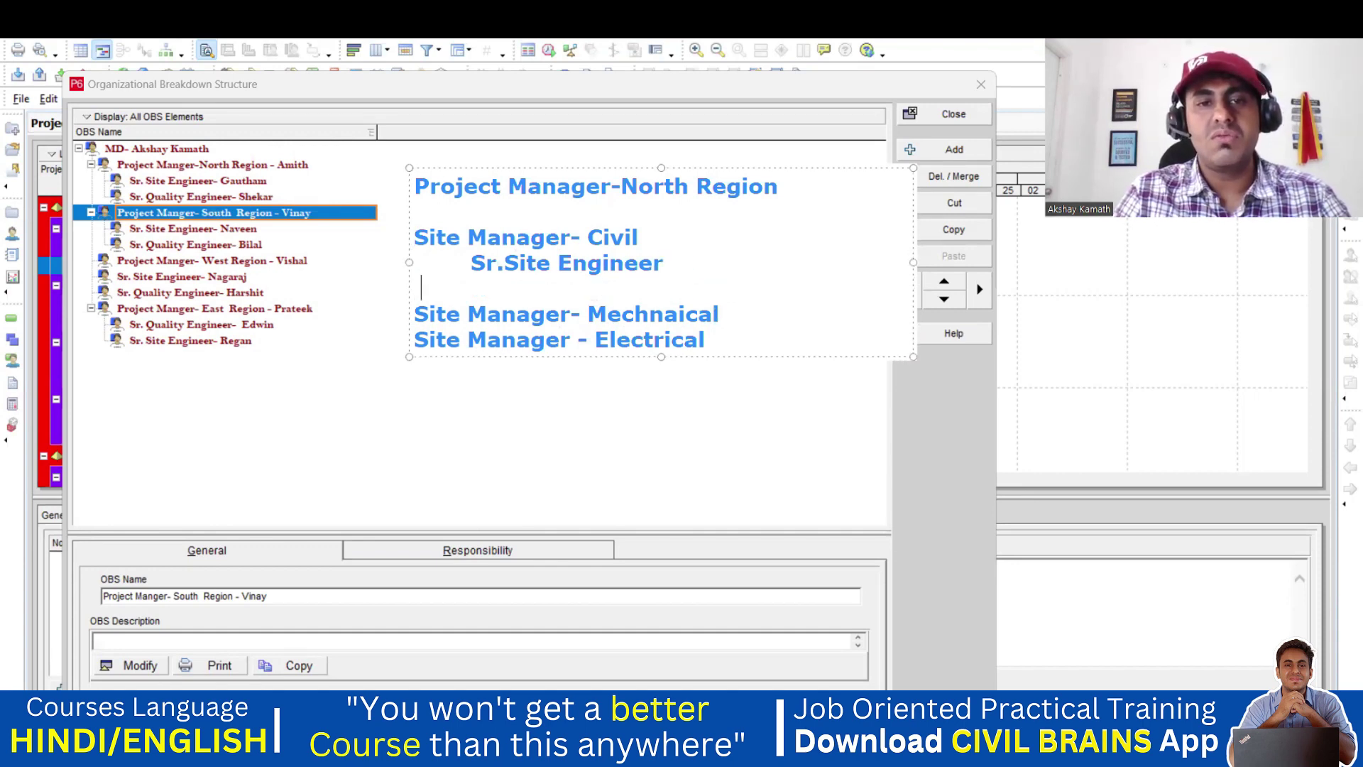
pyautogui.write('Sr')
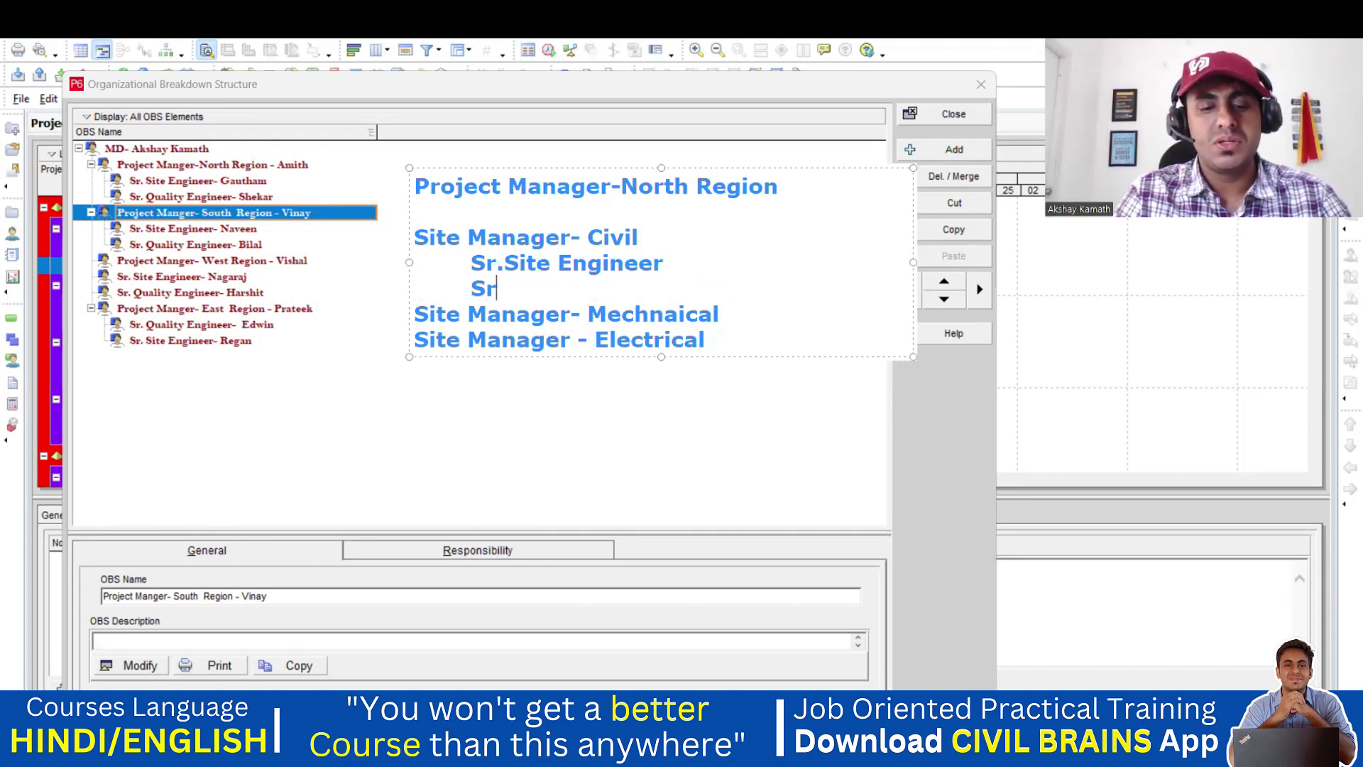
pyautogui.write(' Quality E')
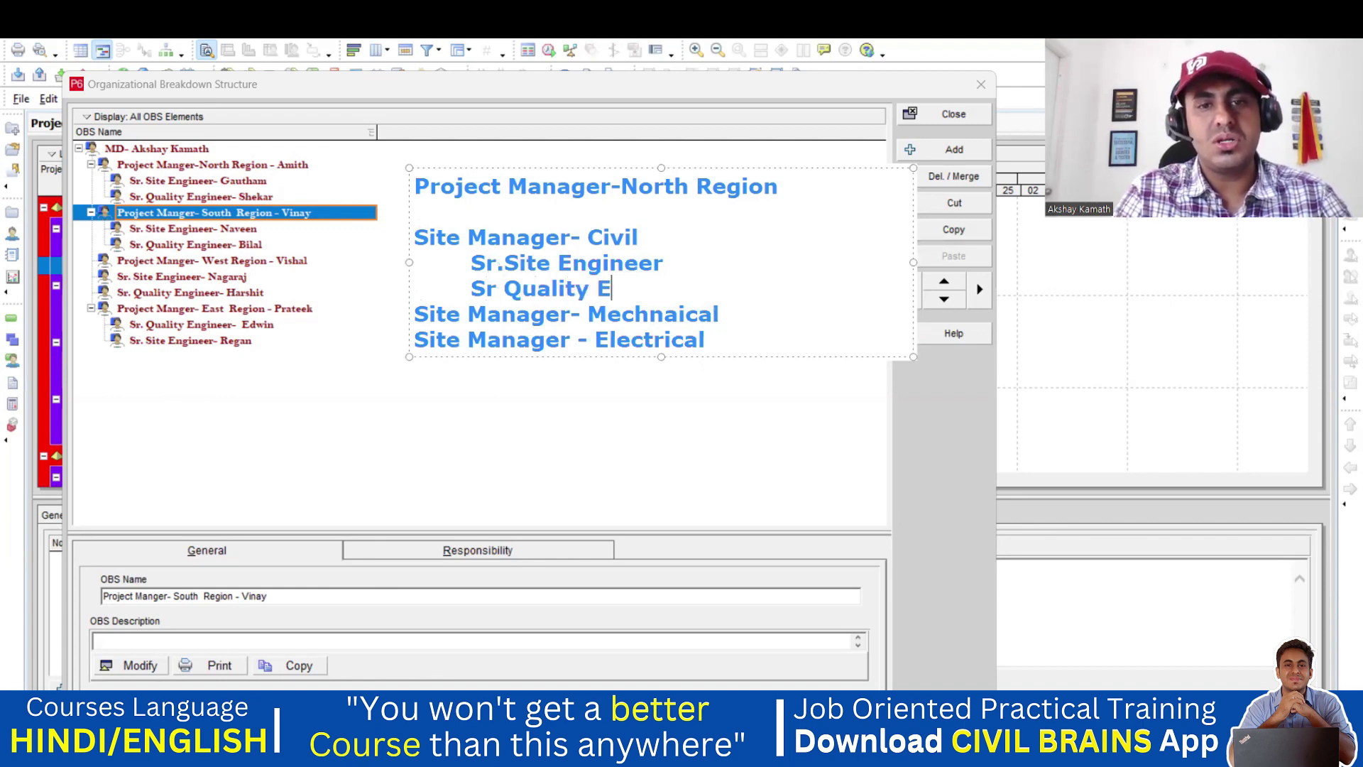
pyautogui.write('ngineer')
pyautogui.press('Return')
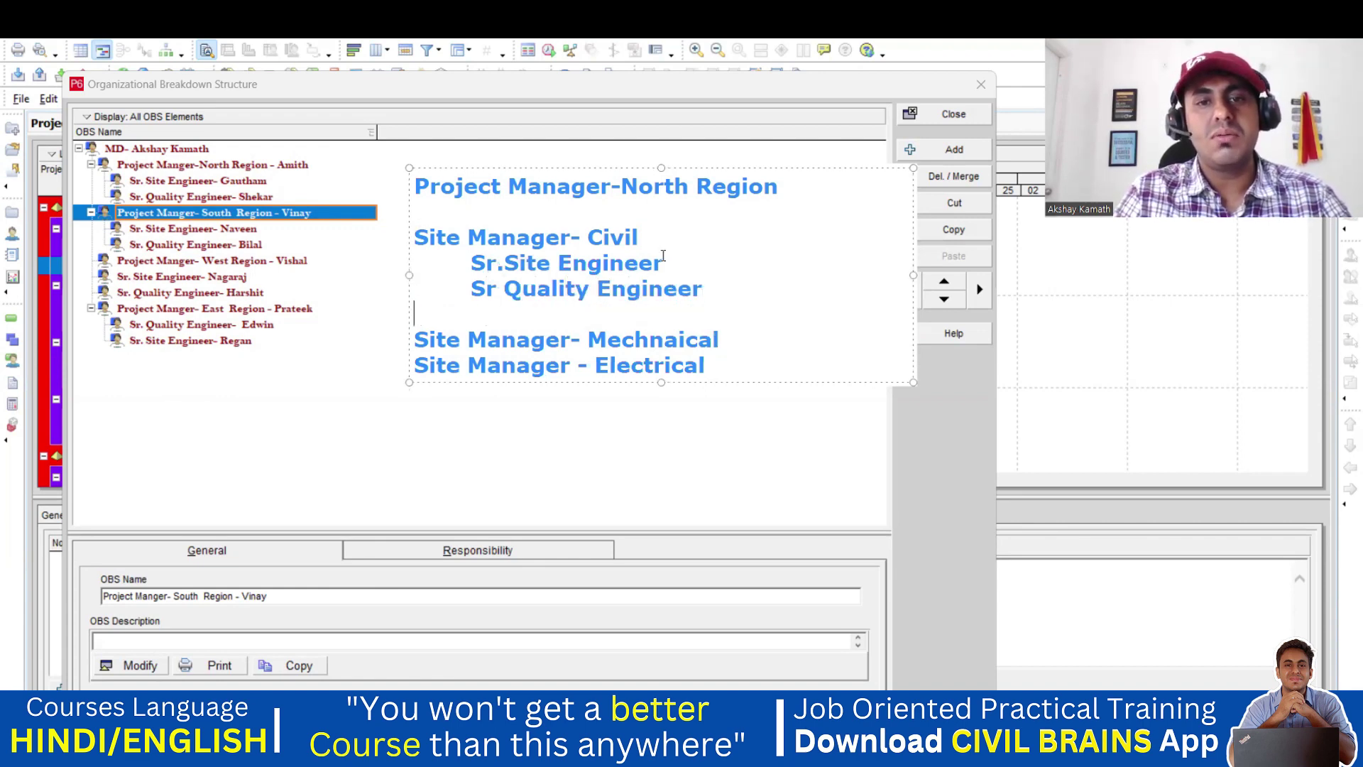
# - Add an indented line "Sr Supervision" below "Sr Quality Engineer" and leave a blank line after the civil group
pyautogui.press('BackSpace')
pyautogui.press('BackSpace')
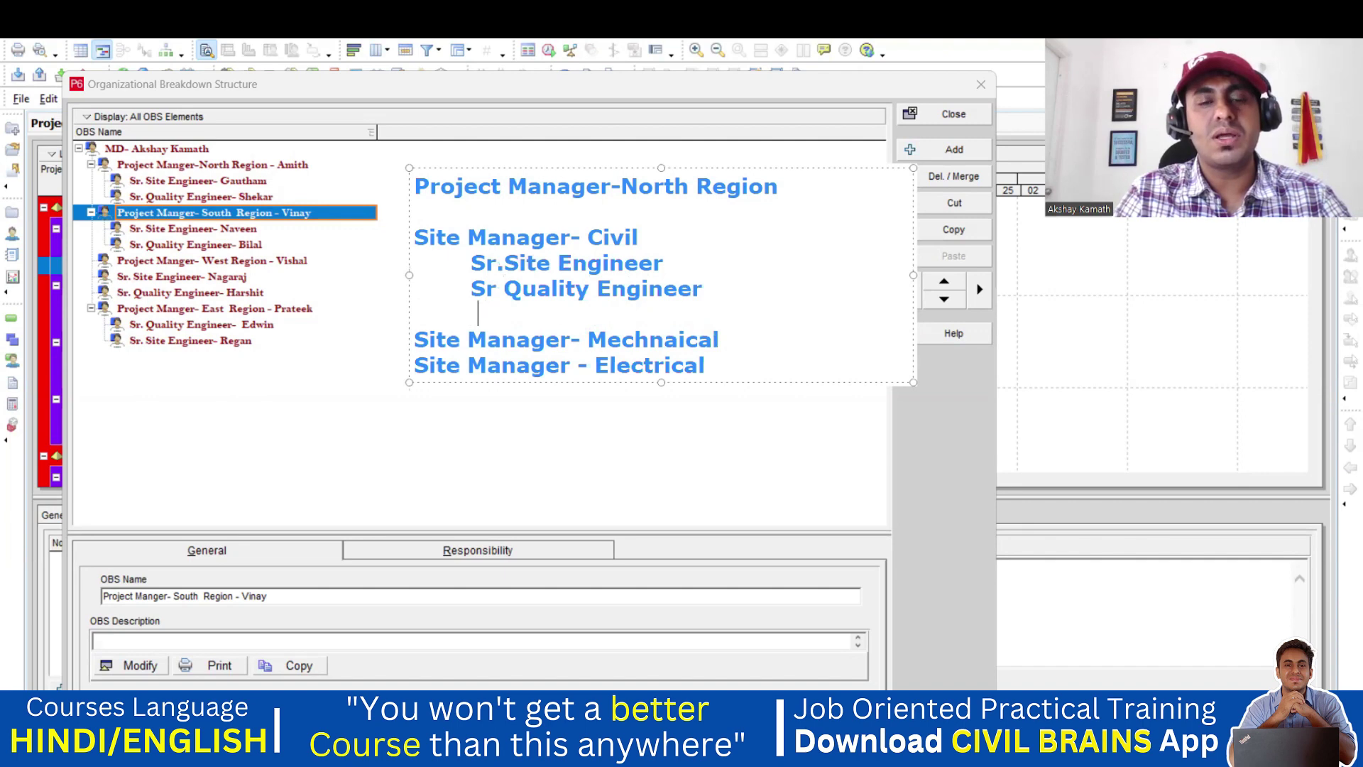
pyautogui.write('Sr ')
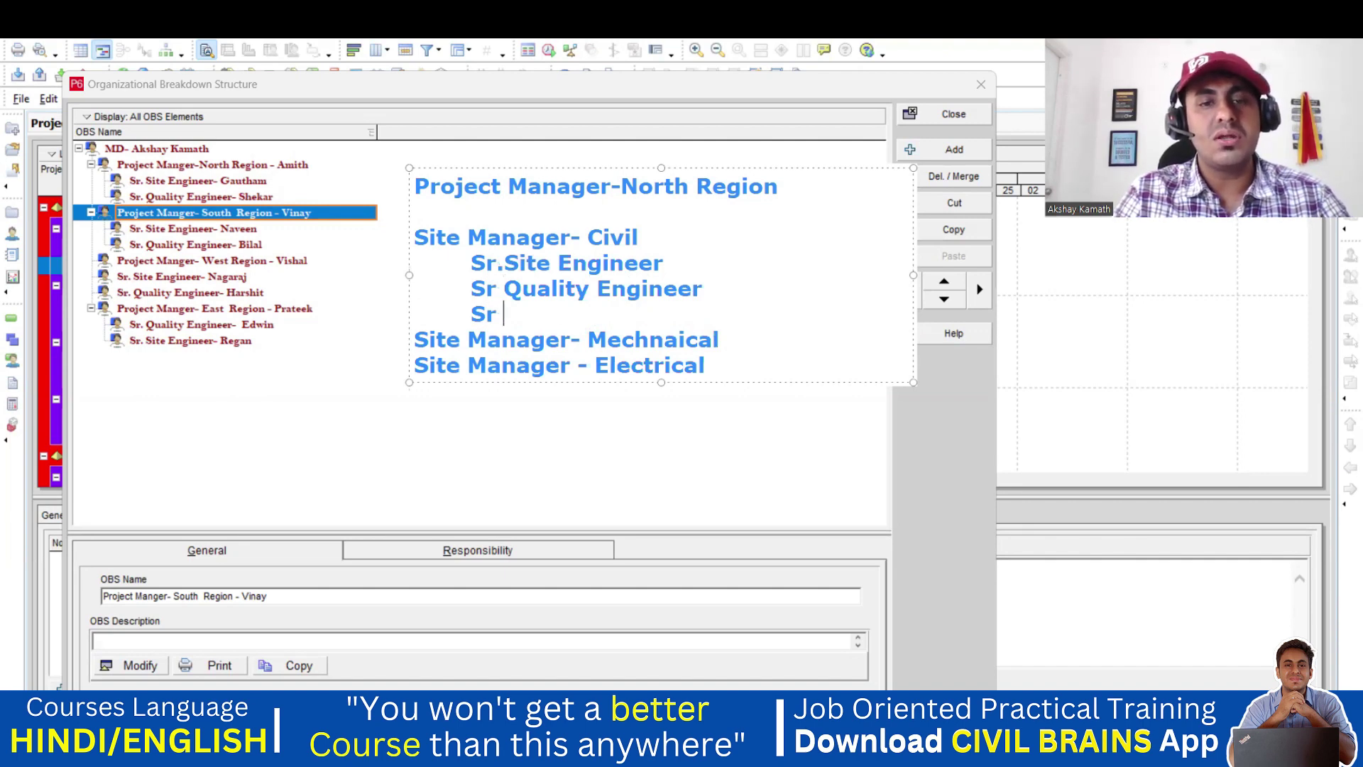
pyautogui.write('Supervisi')
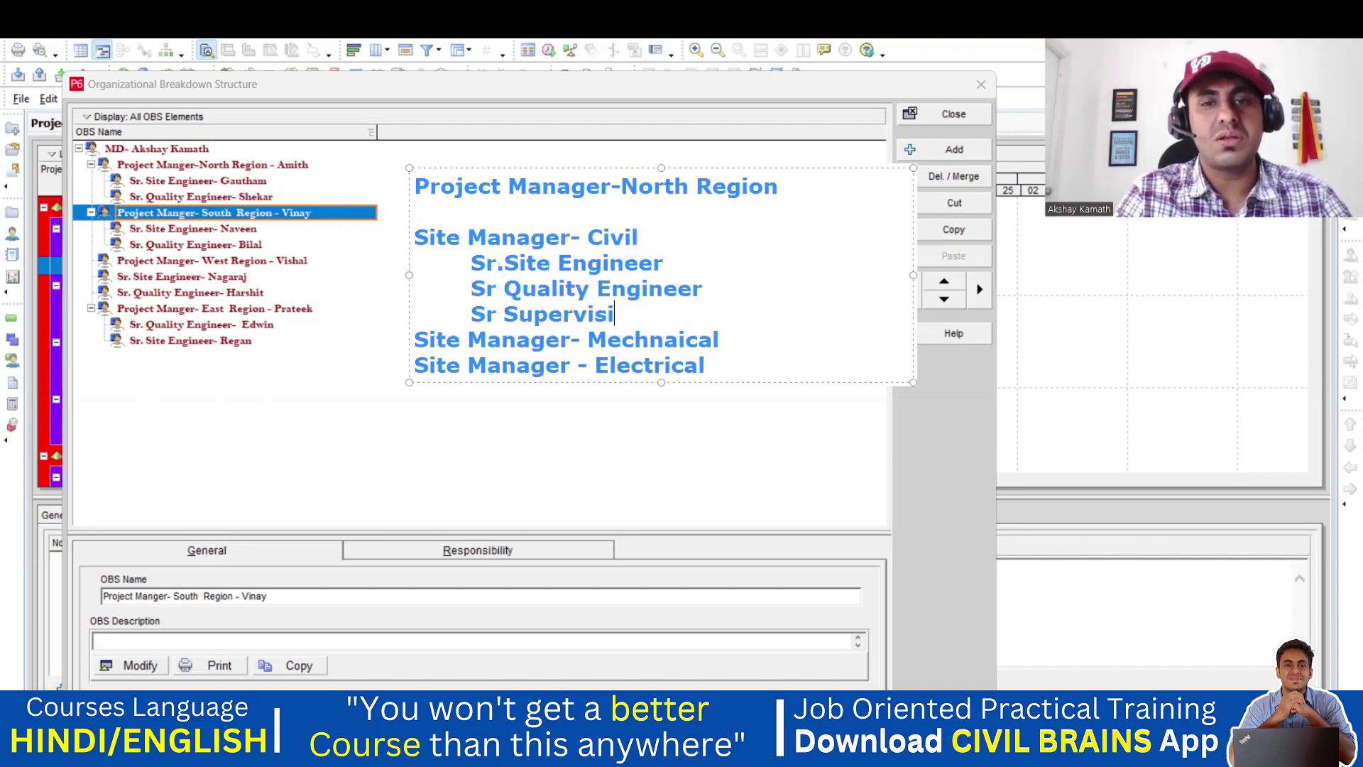
pyautogui.write('on')
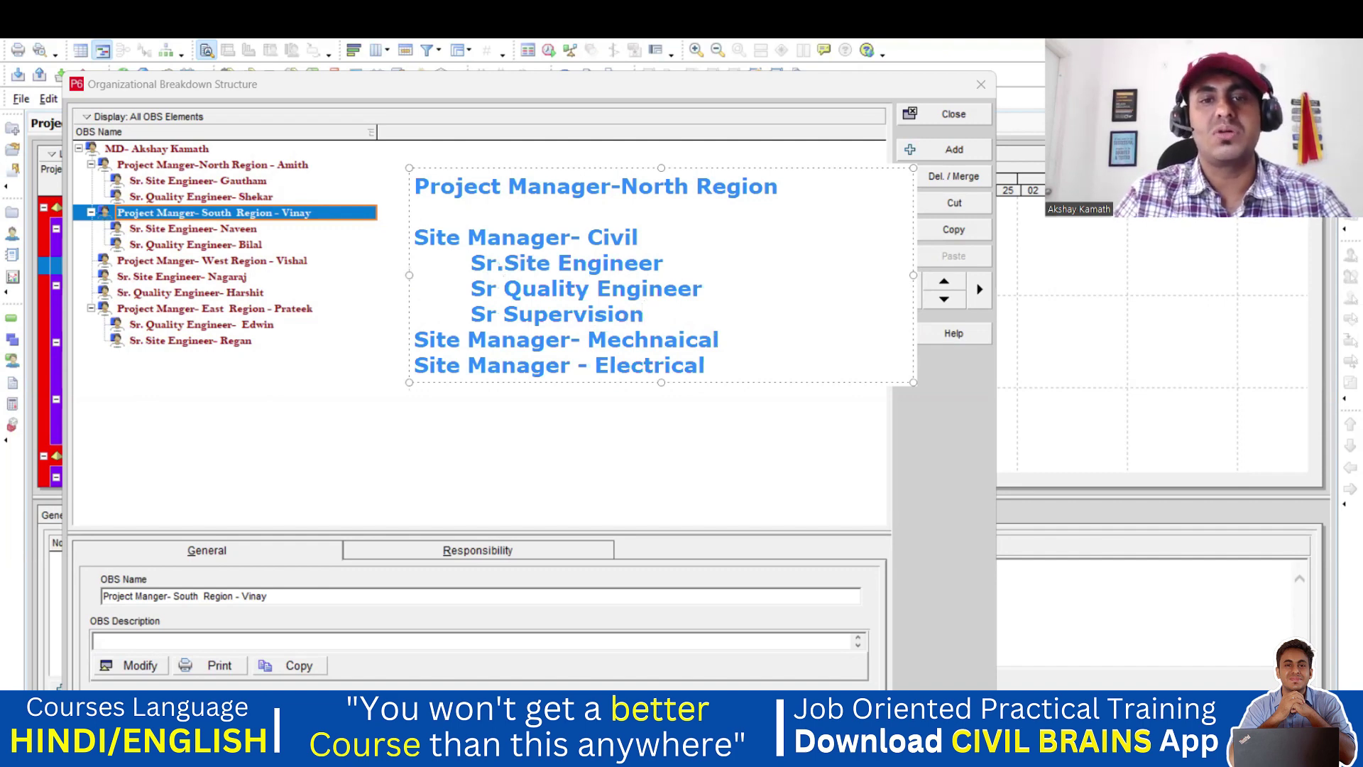
pyautogui.press('Return')
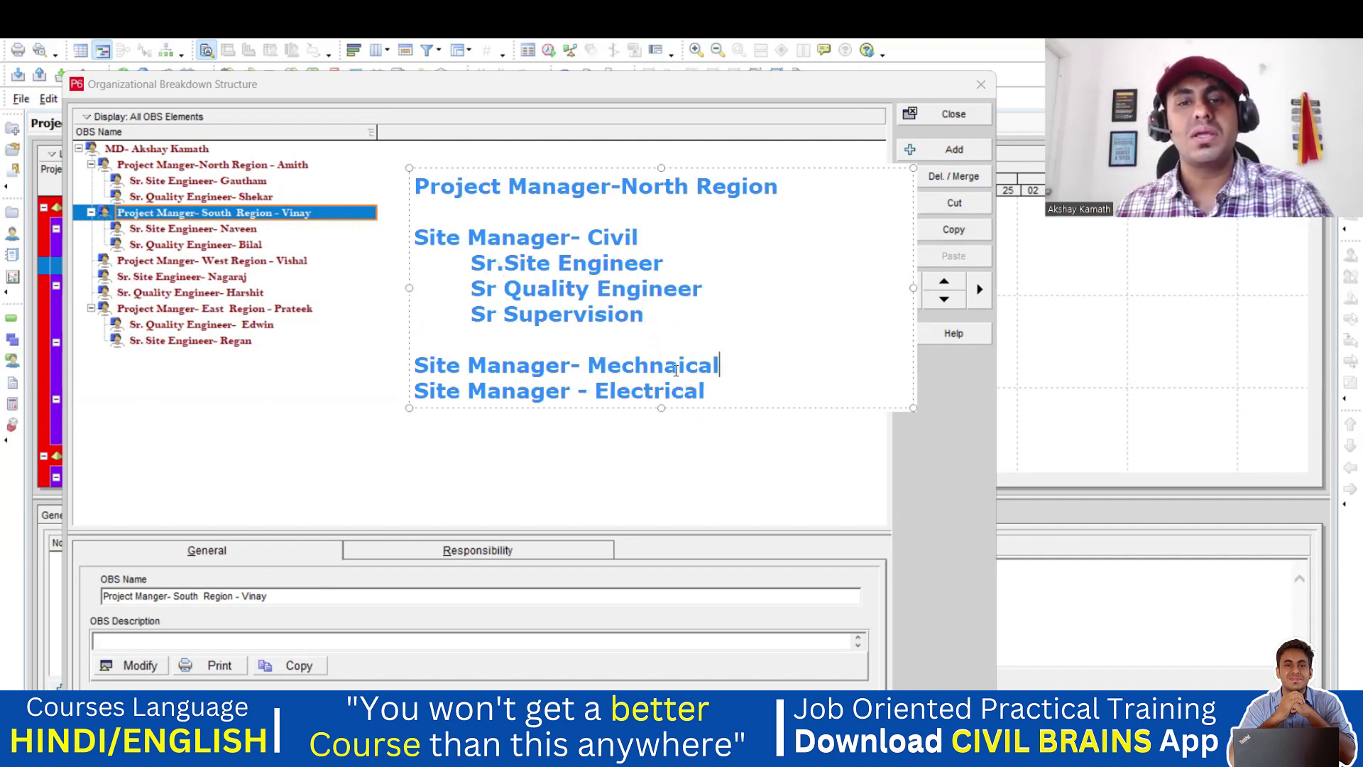
# - Correct the misspelled discipline in the note's second site manager line to "Mechanical"
pyautogui.click(648, 369)
pyautogui.write('a')
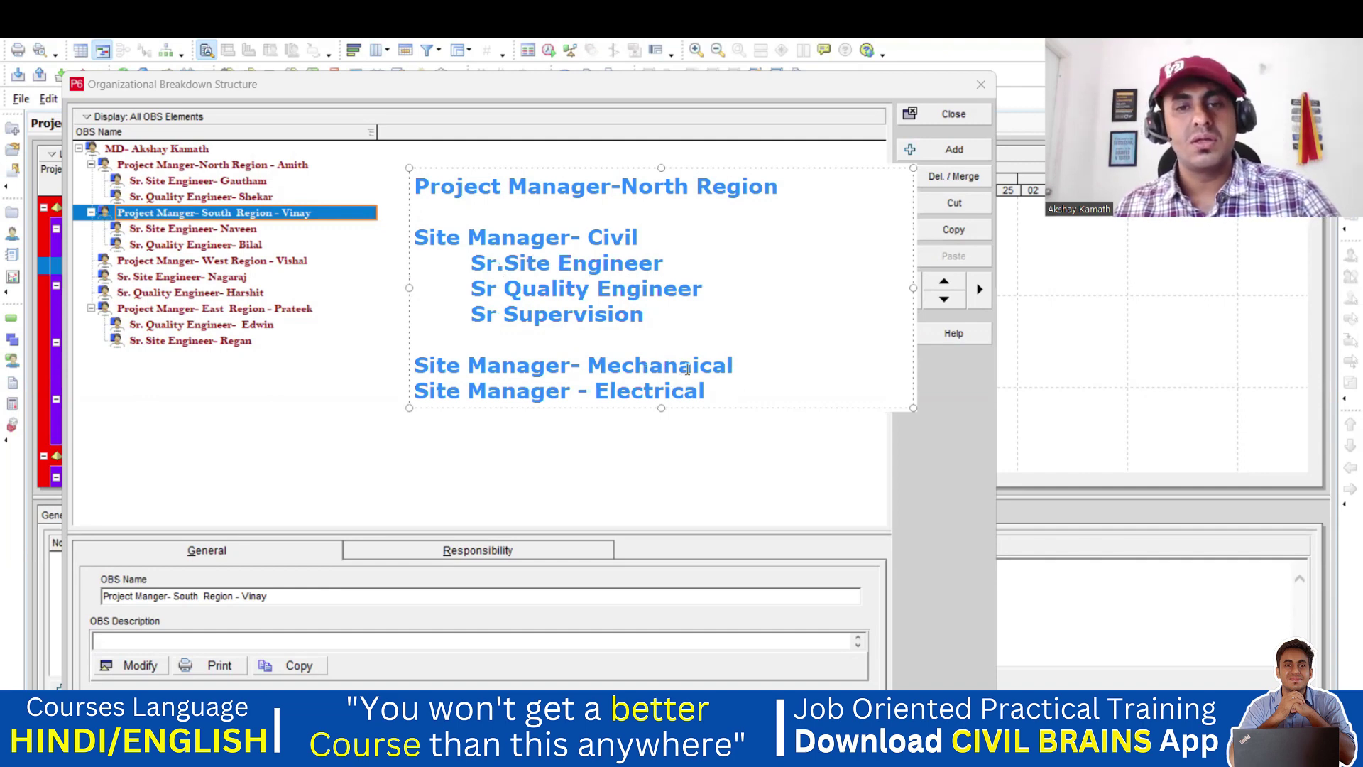
pyautogui.press('Right')
pyautogui.press('Delete')
pyautogui.press('End')
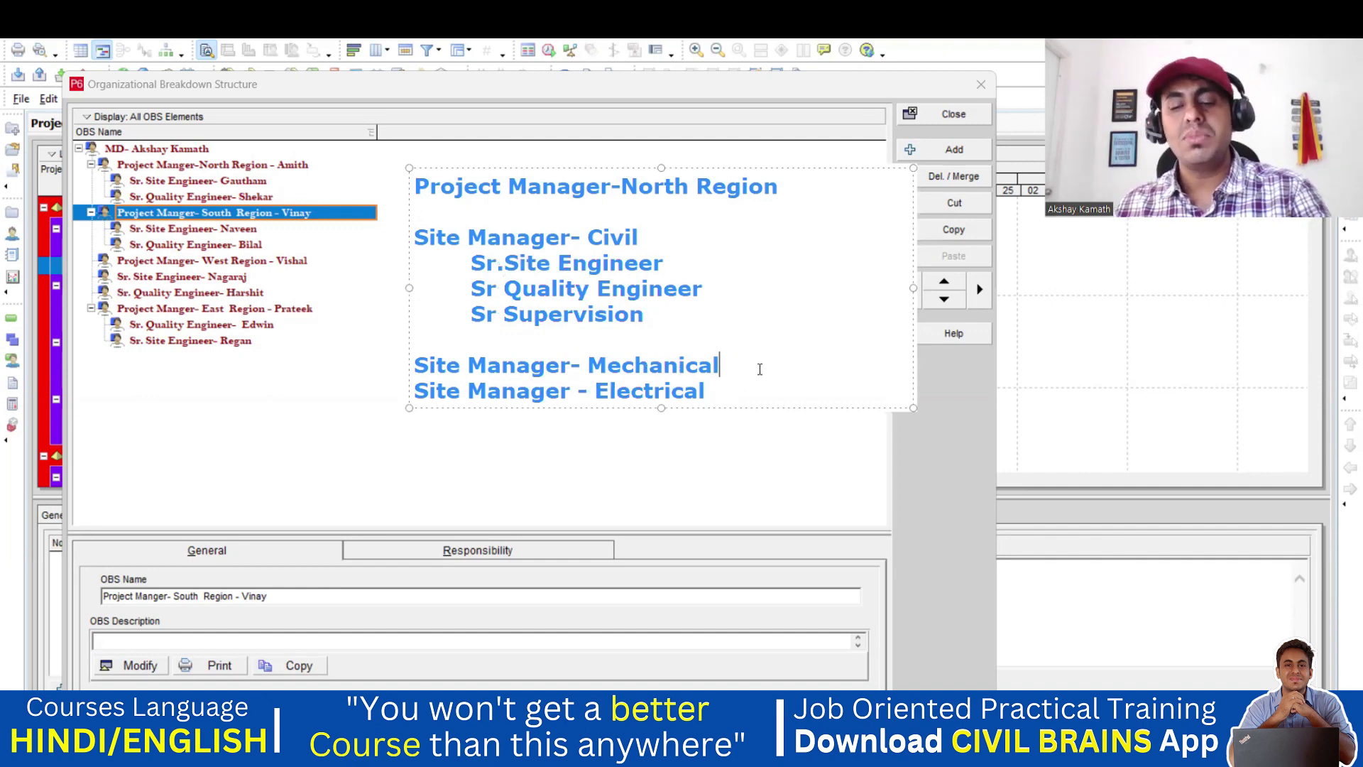
# - Insert blank lines below the "Site Manager- Mechanical" and "Site Manager - Electrical" lines of the note
pyautogui.press('Return')
pyautogui.hotkey('ctrl', 'End')
pyautogui.press('Return')
pyautogui.press('Return')
pyautogui.press('Return')
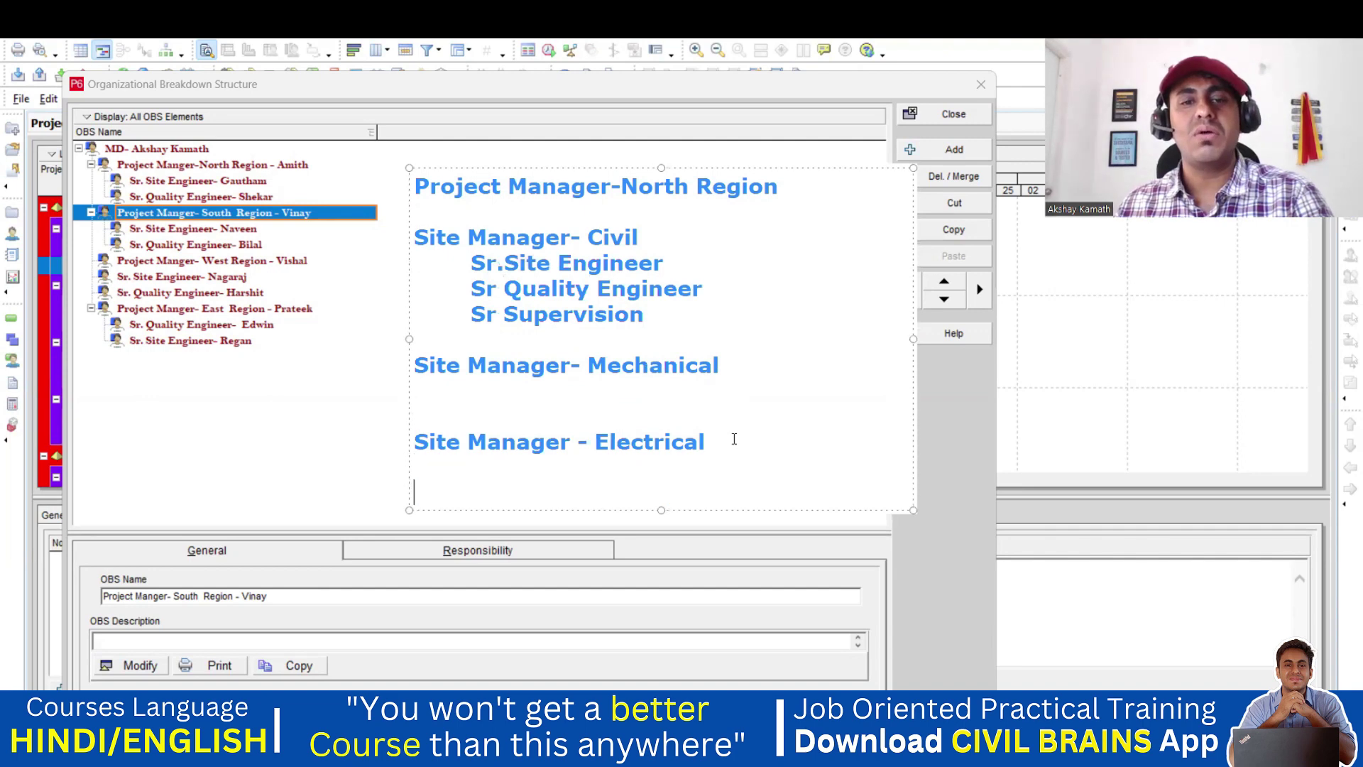
# - Copy the three senior role lines from the civil group to below "Site Manager- Mechanical" and indent the first copied line
pyautogui.moveTo(651, 318); pyautogui.dragTo(467, 262)
pyautogui.hotkey('ctrl', 'c')
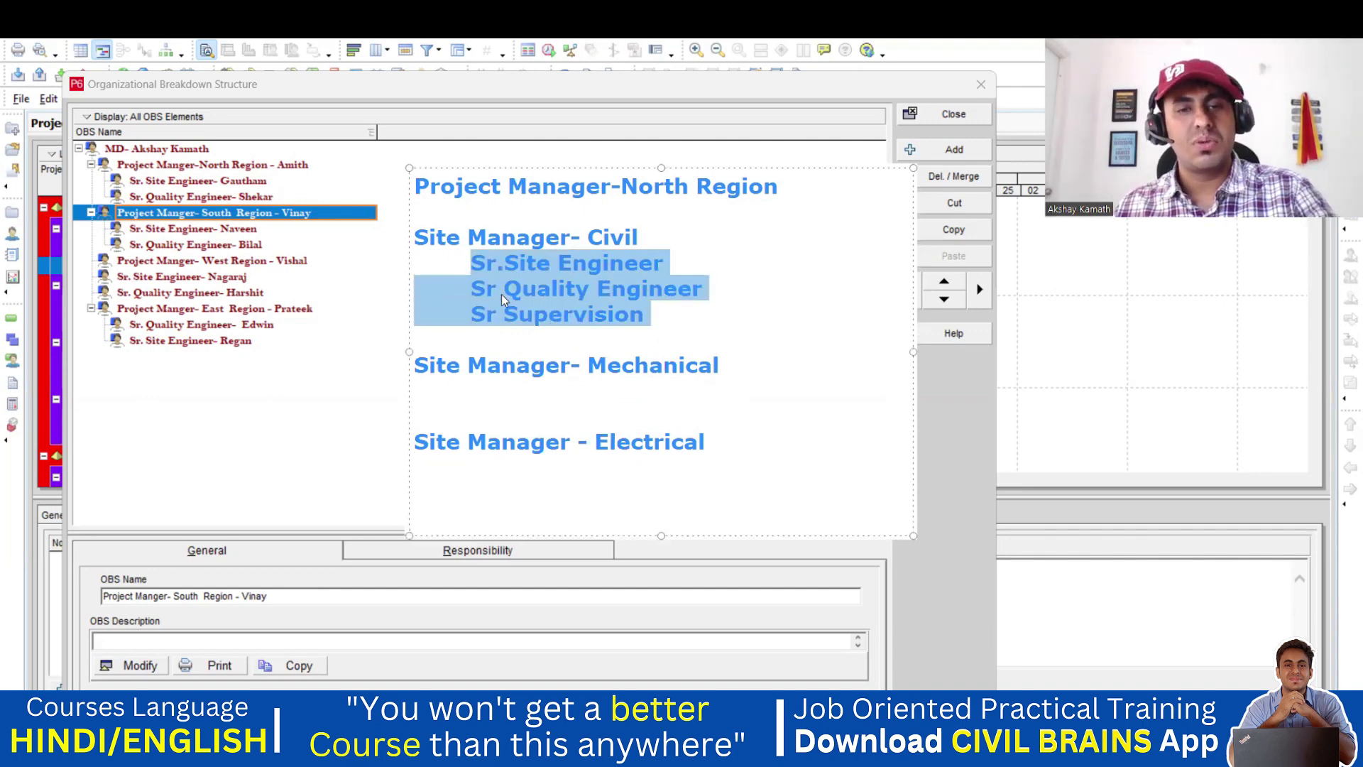
pyautogui.click(532, 407)
pyautogui.hotkey('ctrl', 'v')
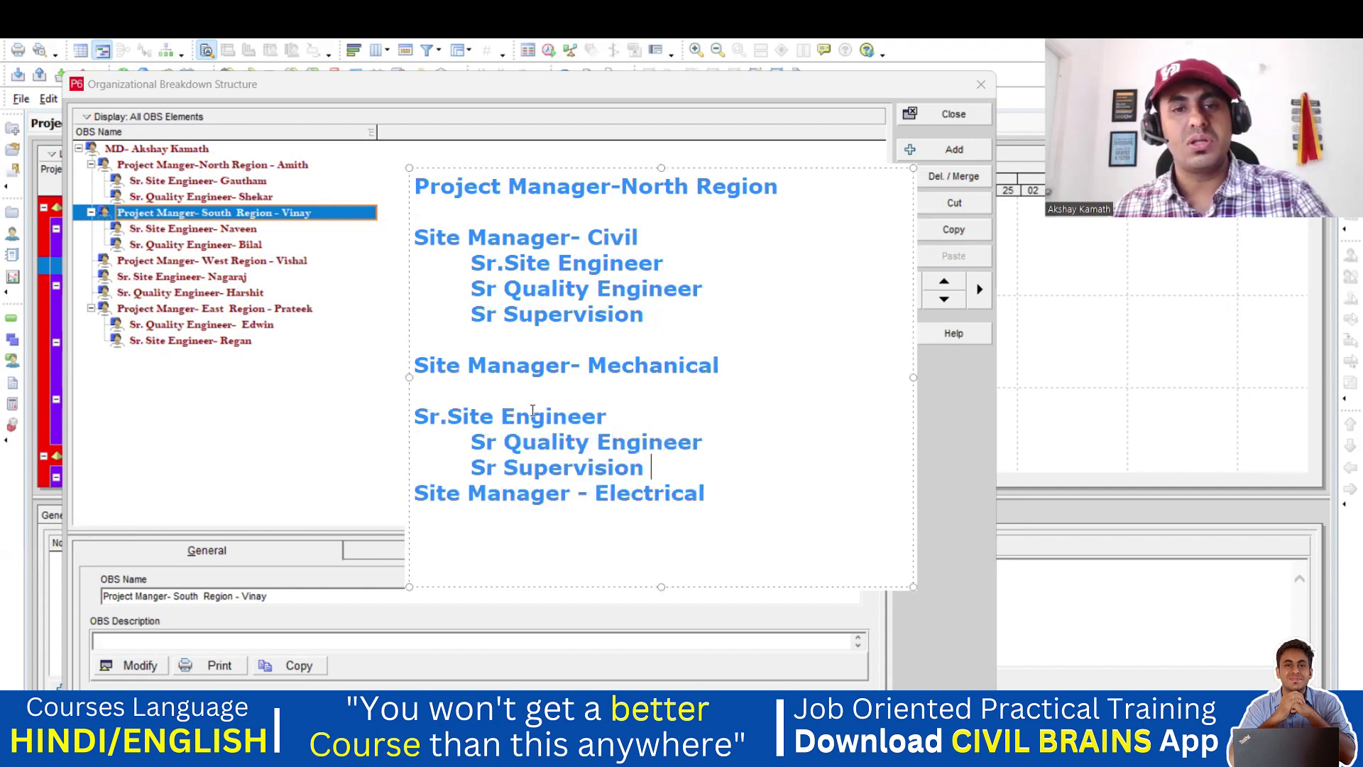
pyautogui.click(418, 417)
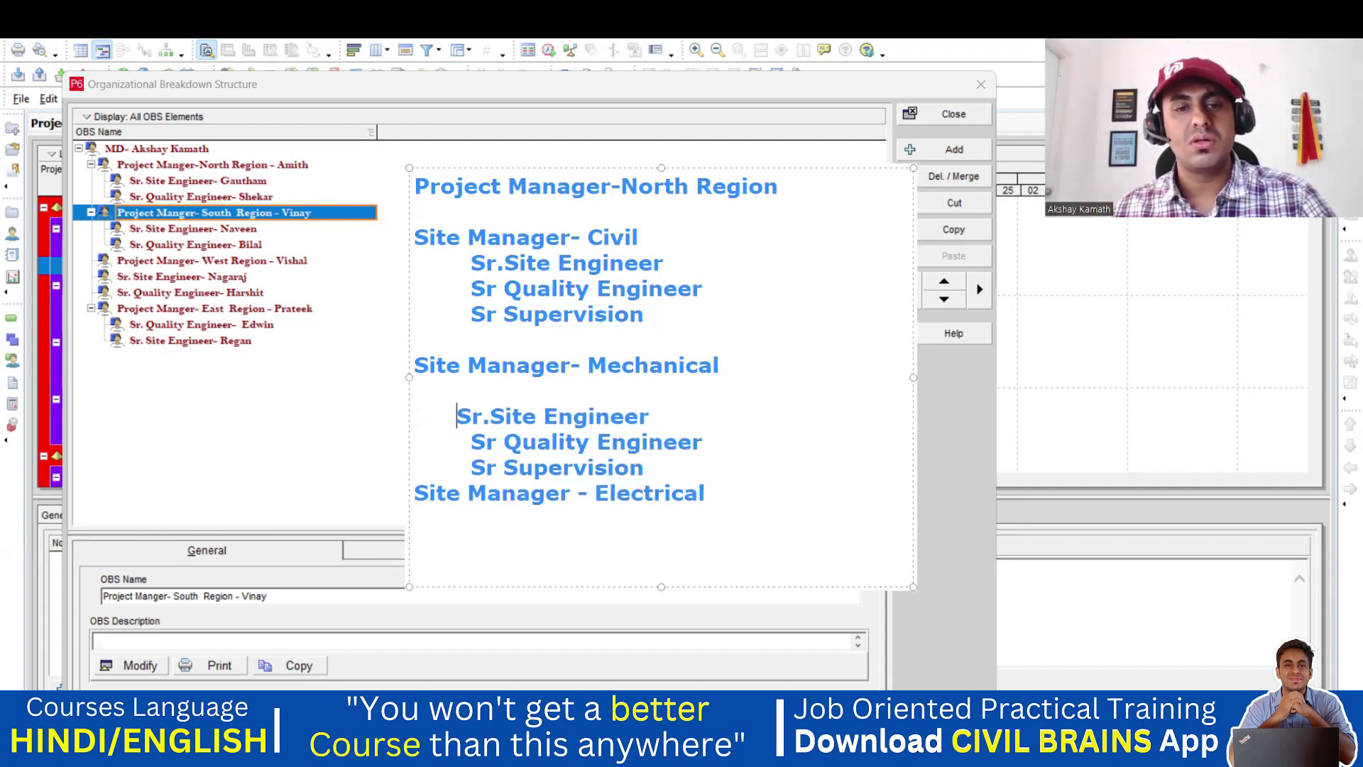
pyautogui.press('Up')
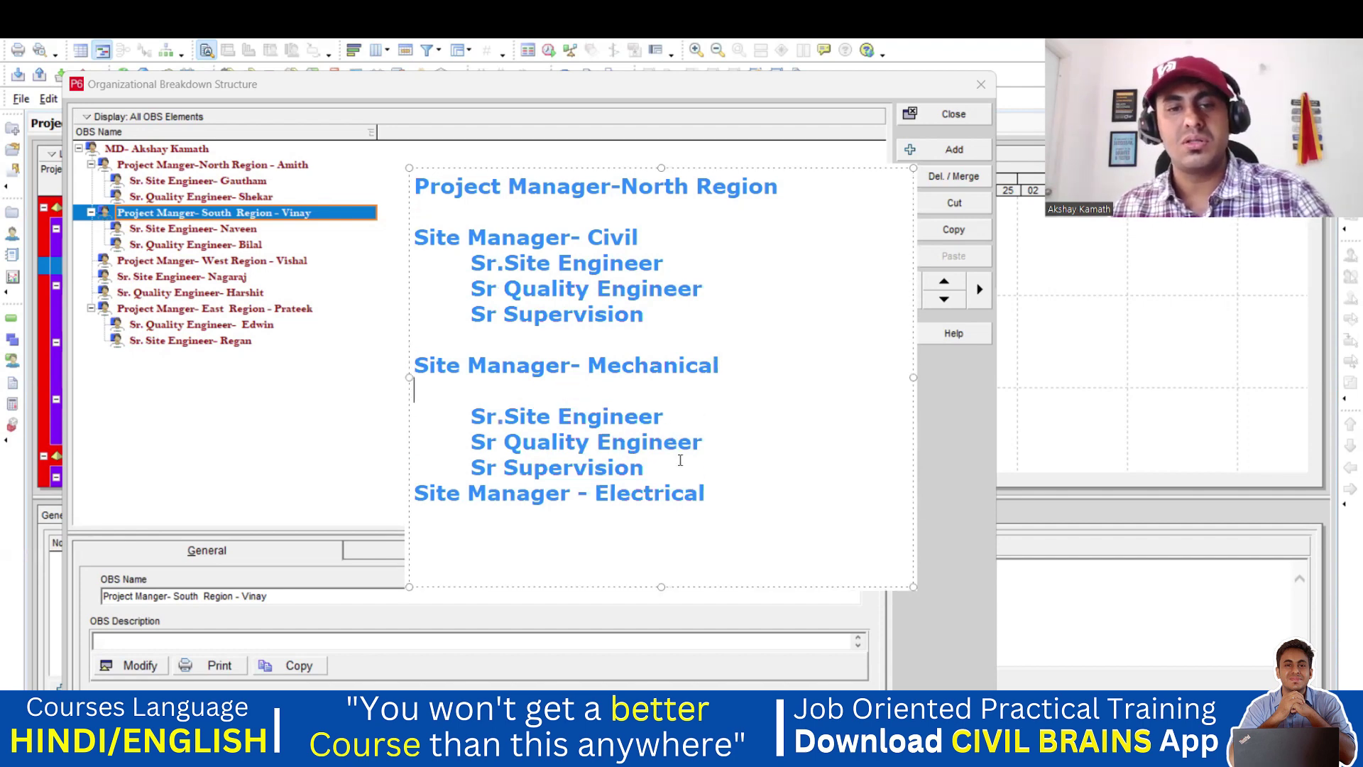
# - Separate the mechanical and electrical groups with a blank line, and paste the three senior roles, indented, below "Site Manager - Electrical"
pyautogui.click(713, 470)
pyautogui.press('Return')
pyautogui.click(739, 524)
pyautogui.press('Return')
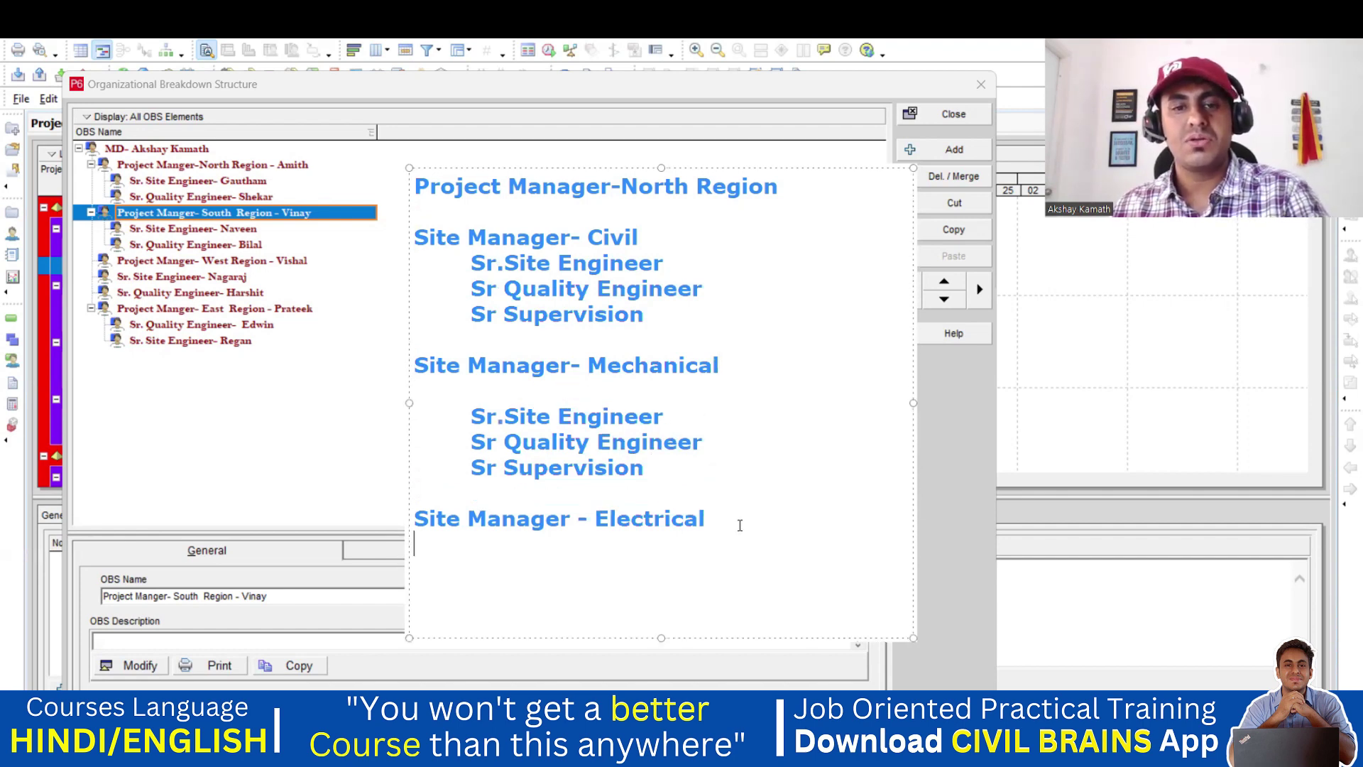
pyautogui.press('Return')
pyautogui.hotkey('ctrl', 'v')
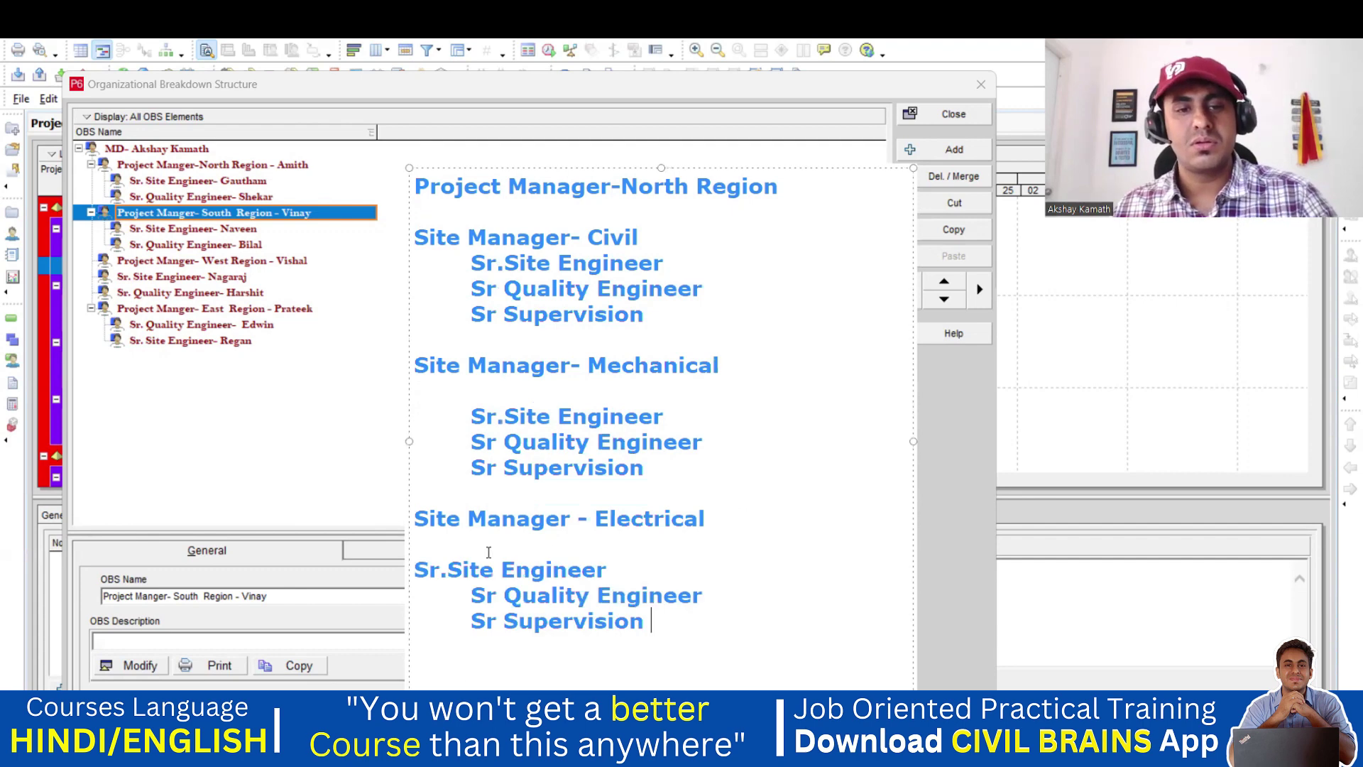
pyautogui.click(417, 569)
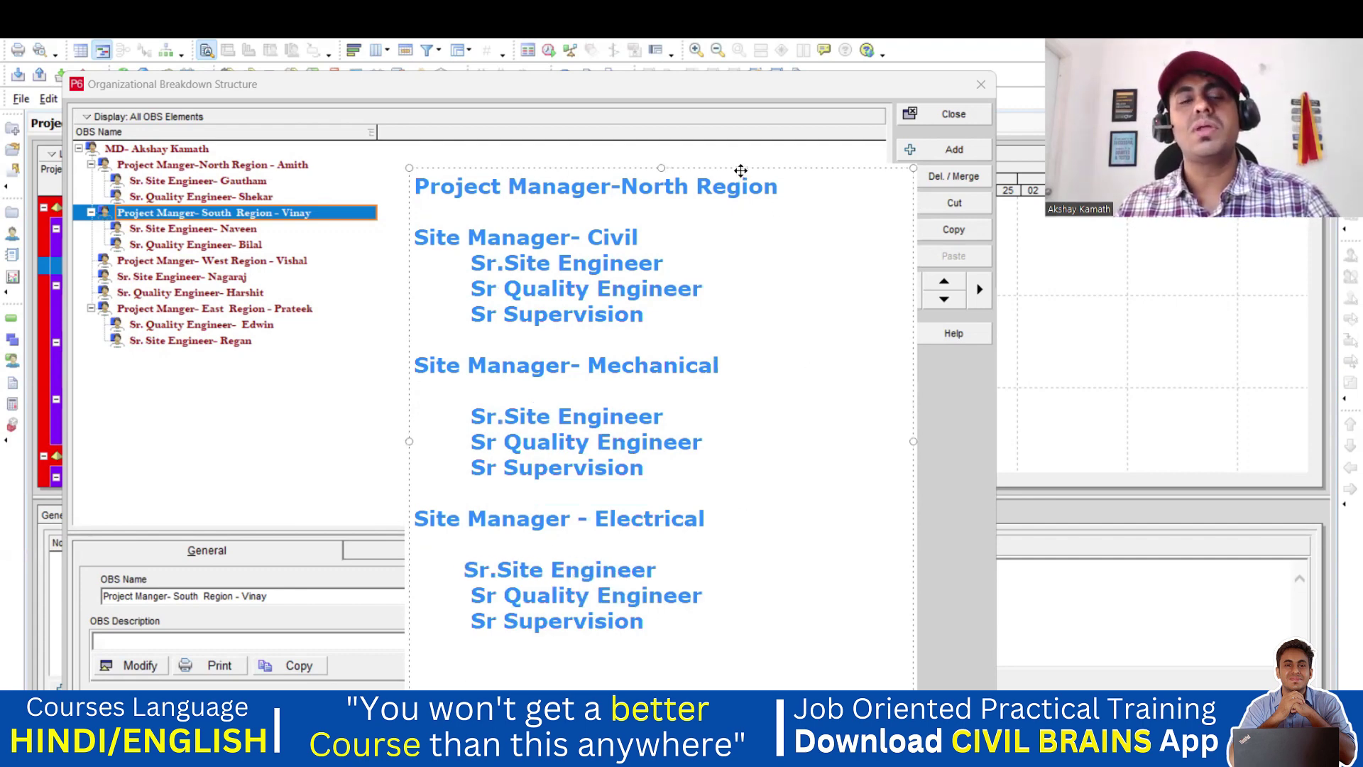
# - Move the finished text note upward, end its editing and close the Organizational Breakdown Structure window
pyautogui.moveTo(741, 160); pyautogui.dragTo(740, 116)
pyautogui.click(954, 435)
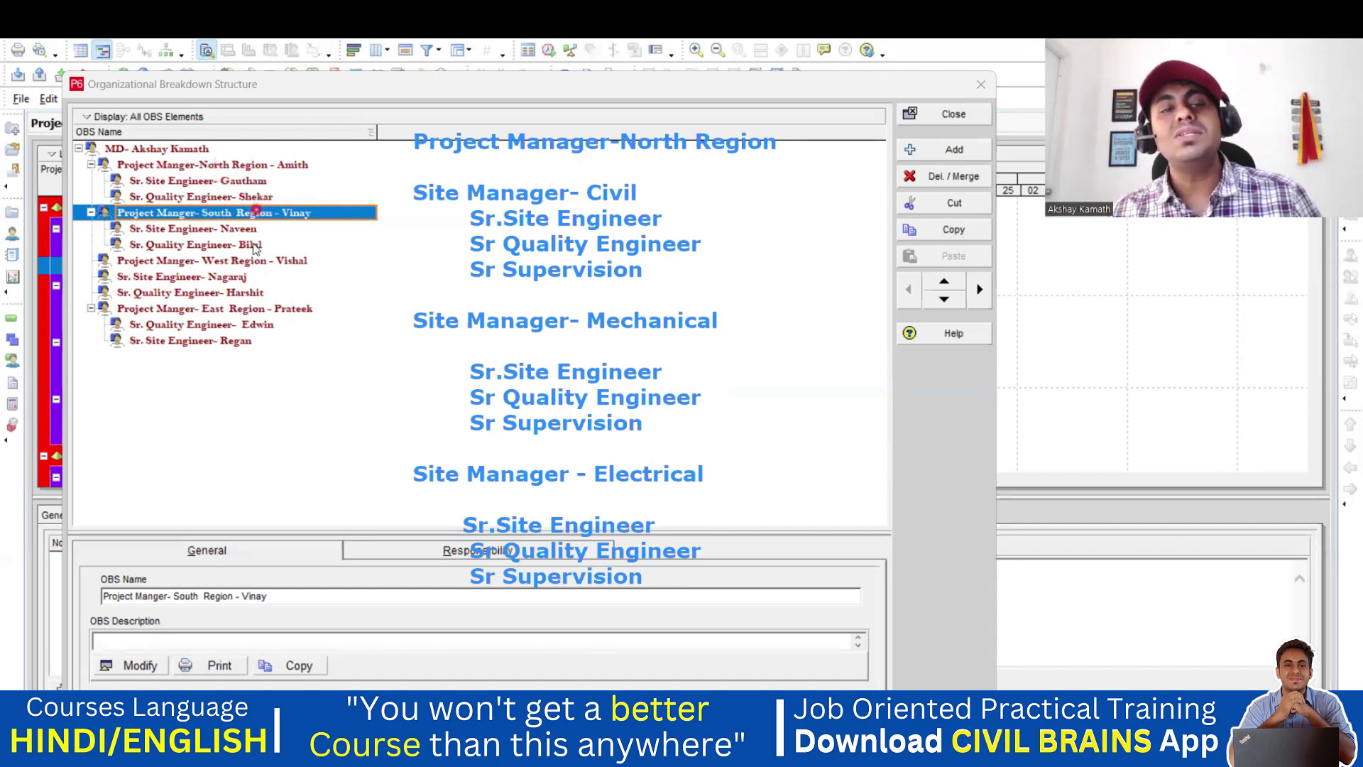
pyautogui.click(961, 118)
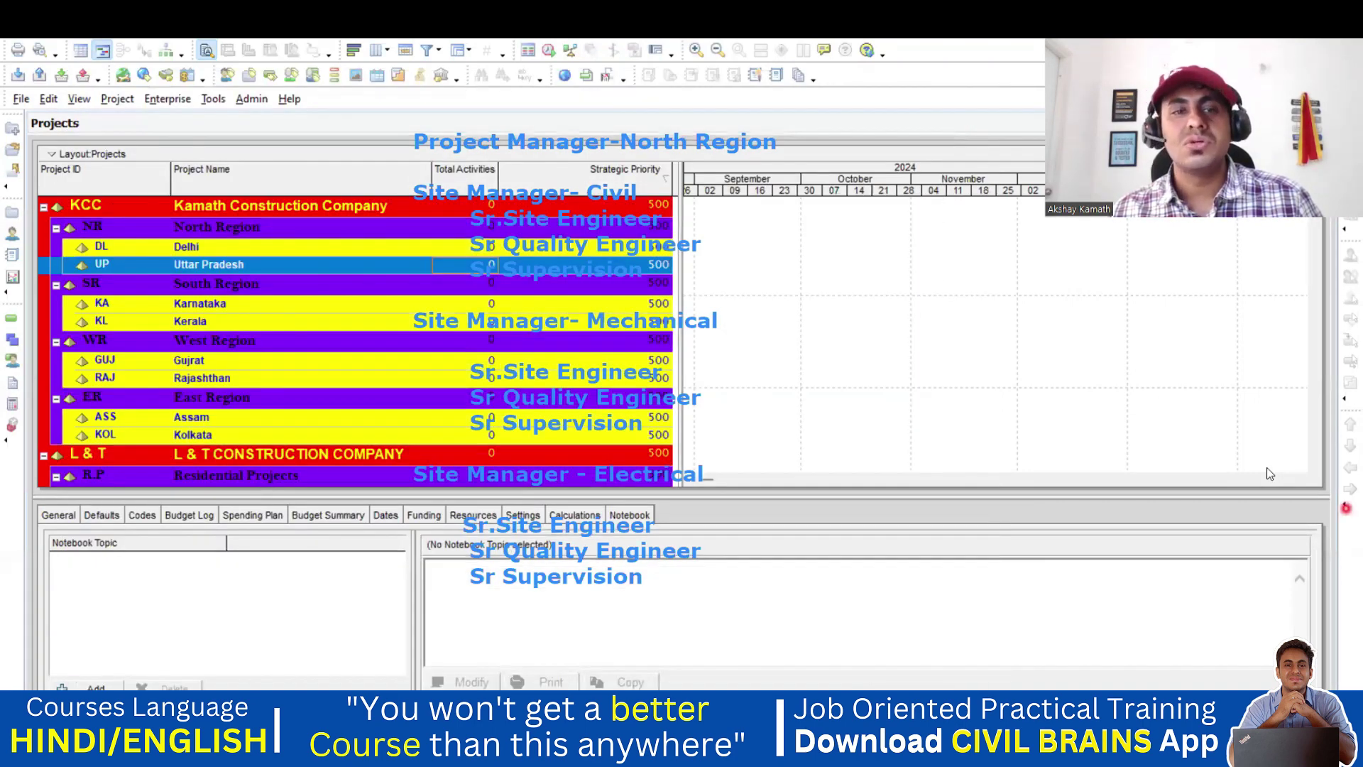
# - Examine the regions and their projects under Kamath Construction Company, especially Delhi and Uttar Pradesh in the North Region
pyautogui.click(286, 233)
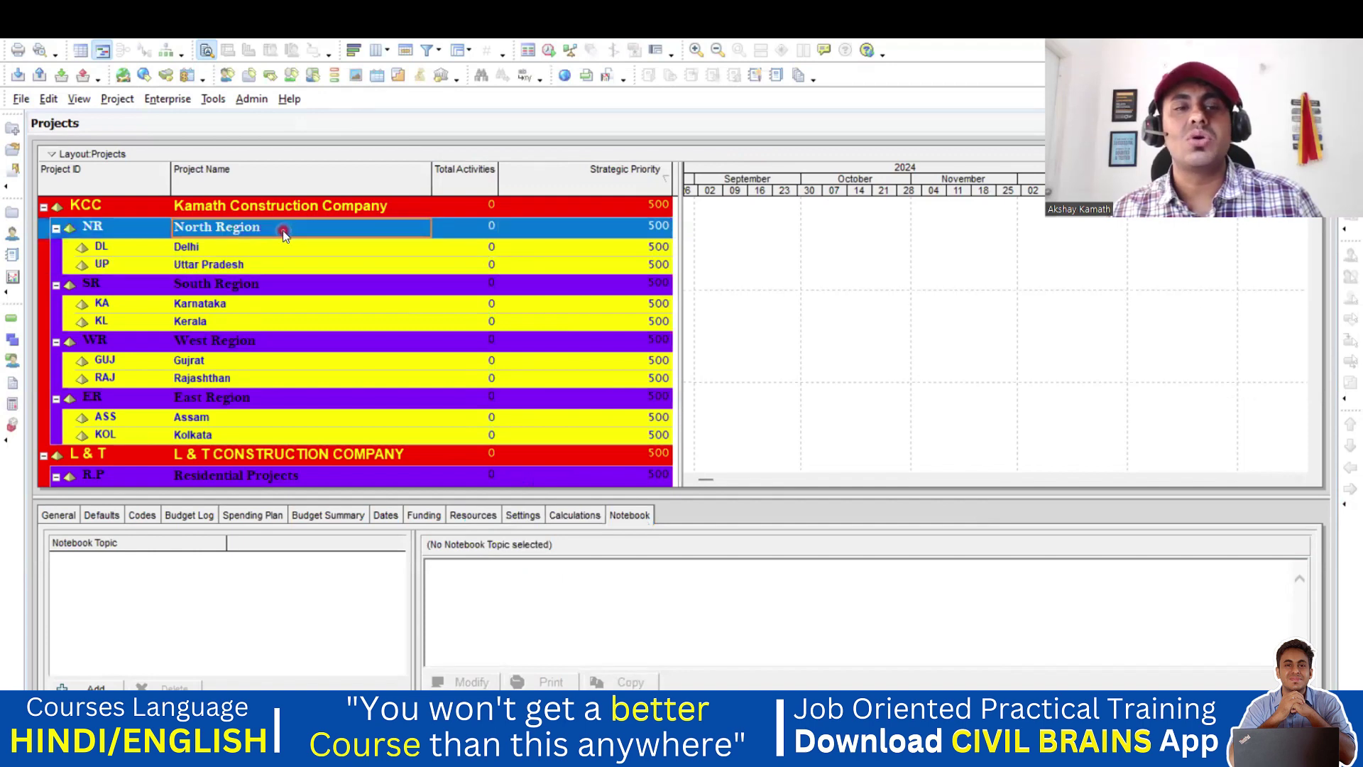
pyautogui.click(301, 304)
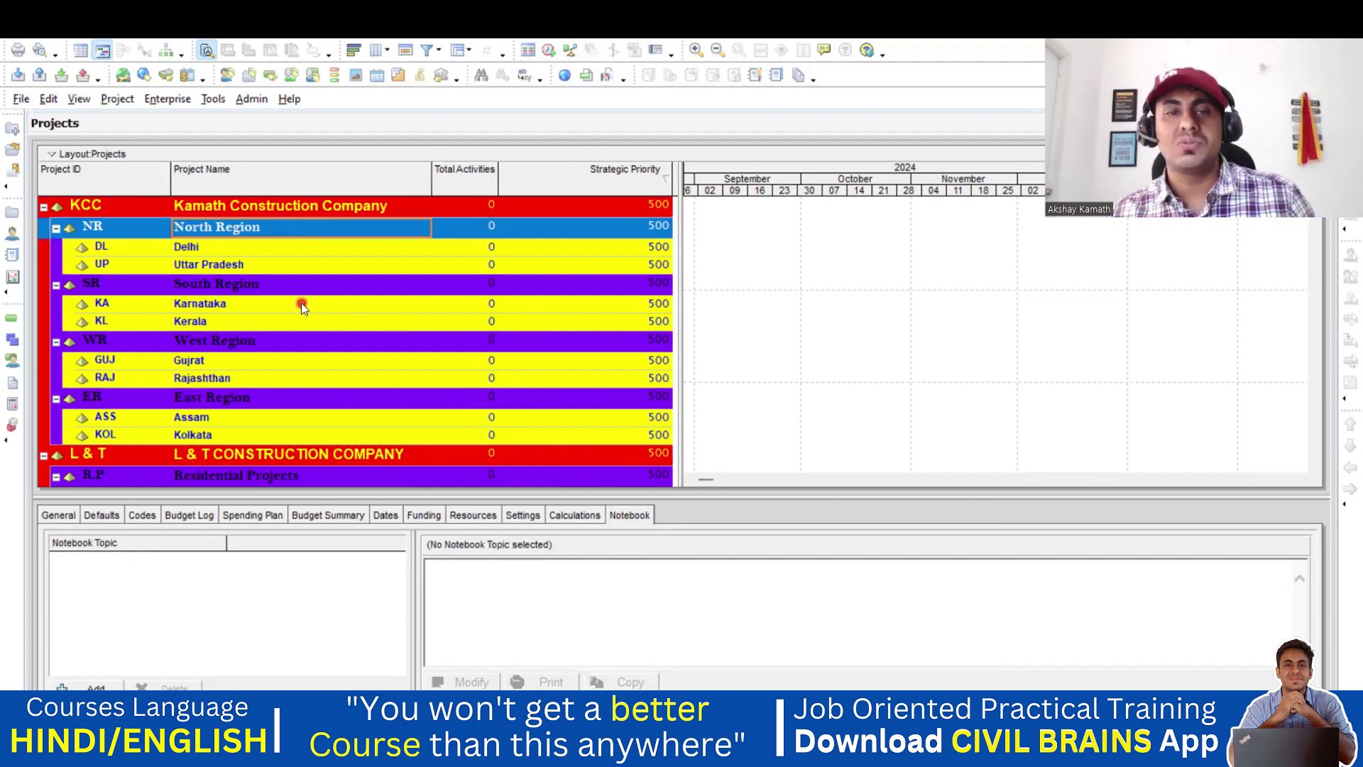
pyautogui.click(286, 249)
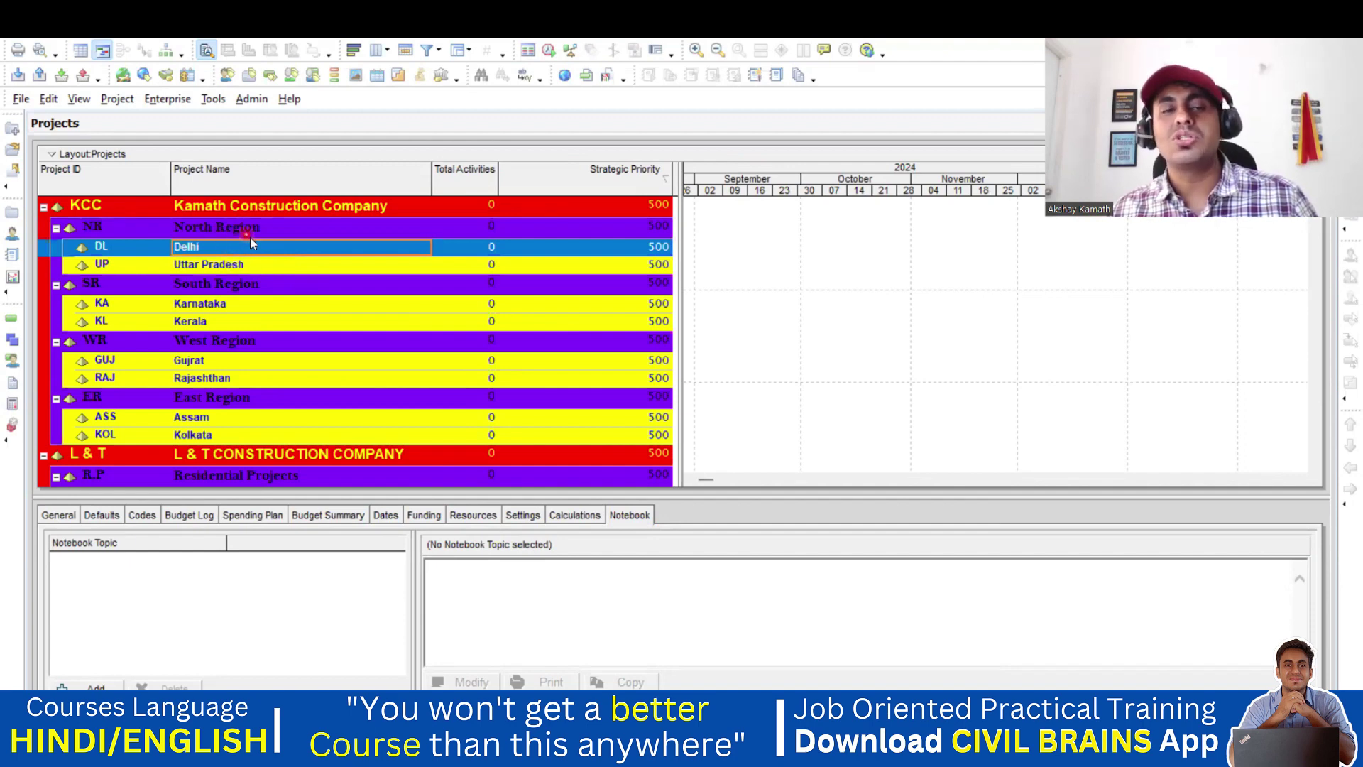
pyautogui.click(250, 248)
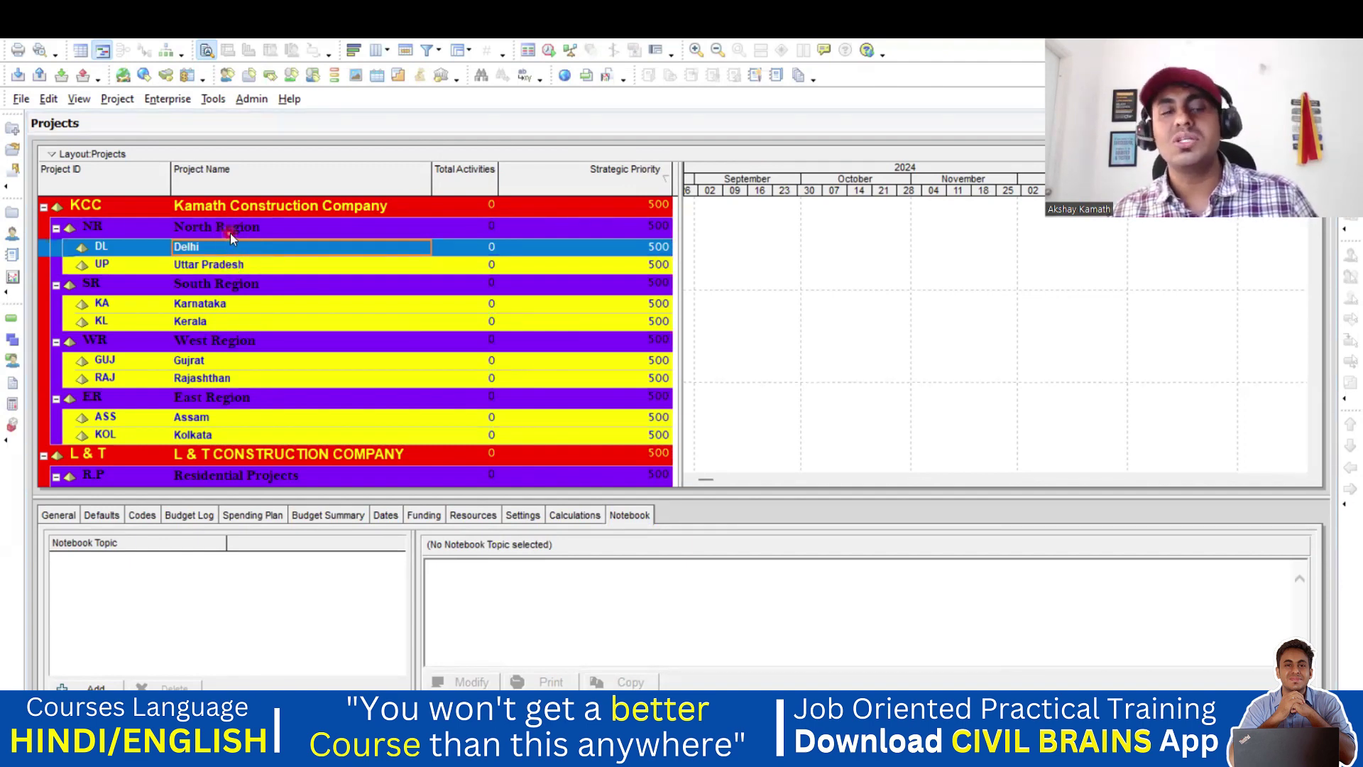
pyautogui.click(237, 251)
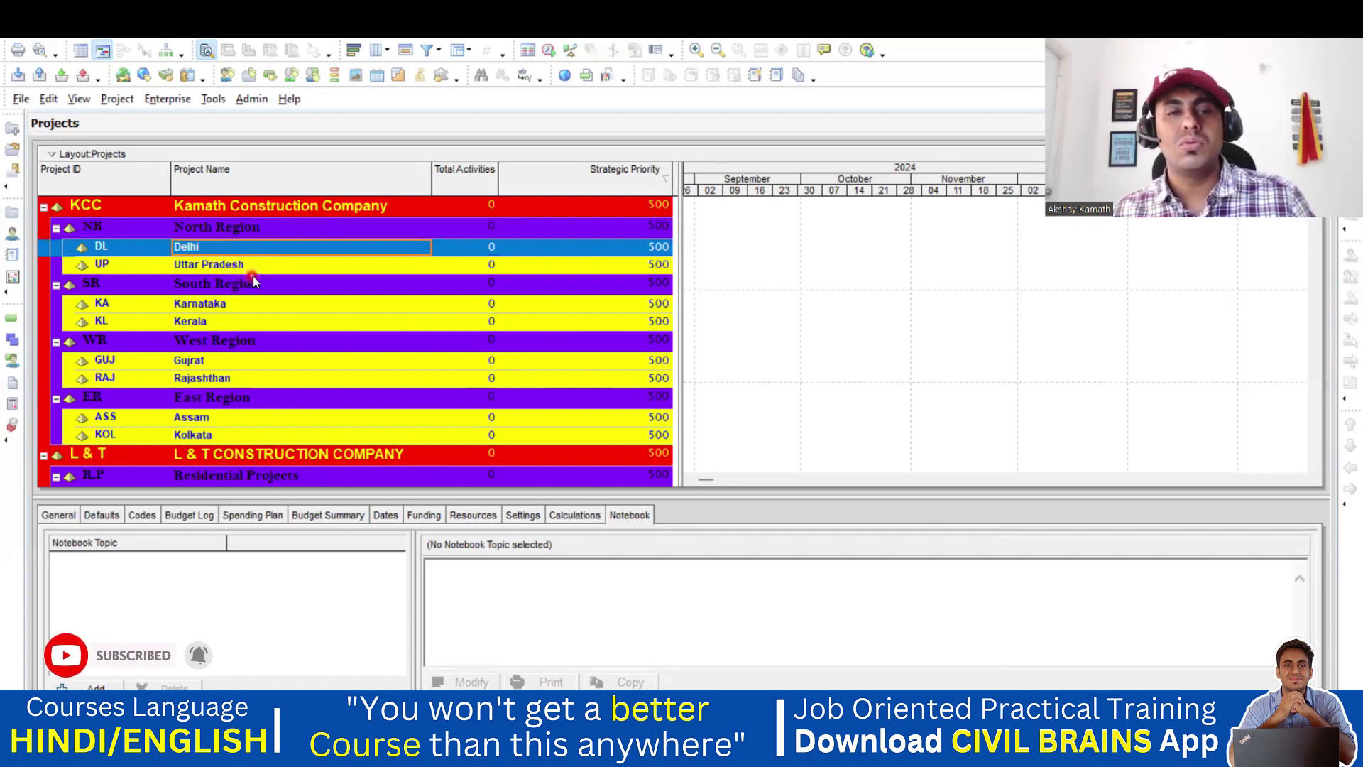
pyautogui.click(254, 272)
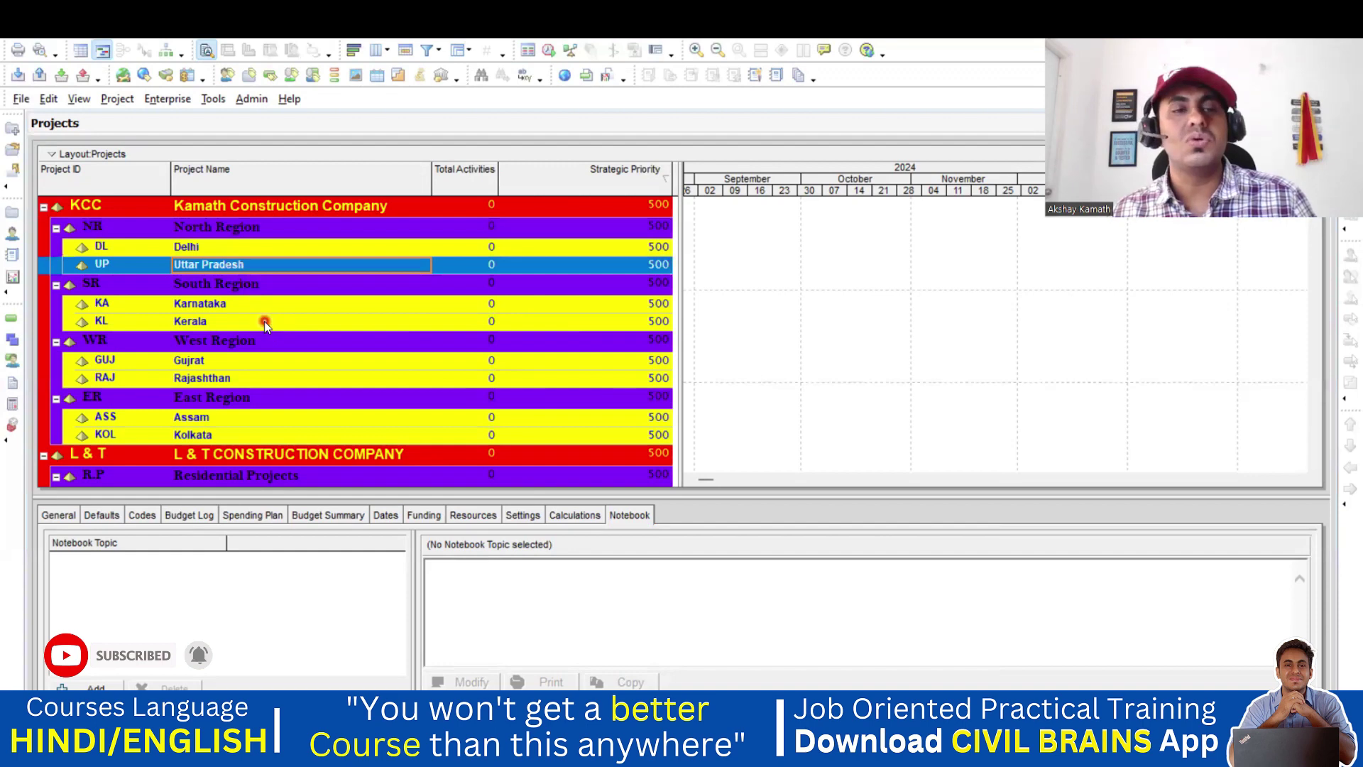
pyautogui.scroll(-1, 272, 343)
pyautogui.scroll(1, 272, 343)
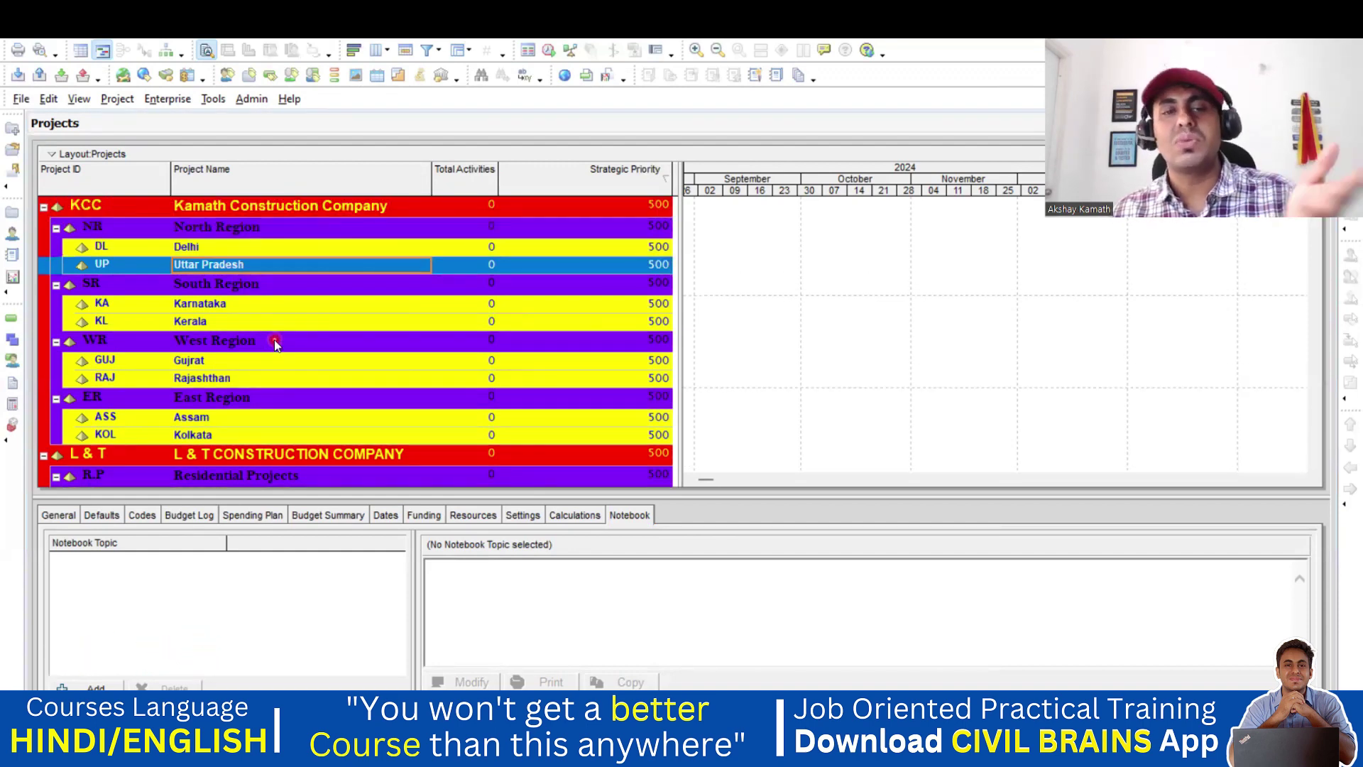